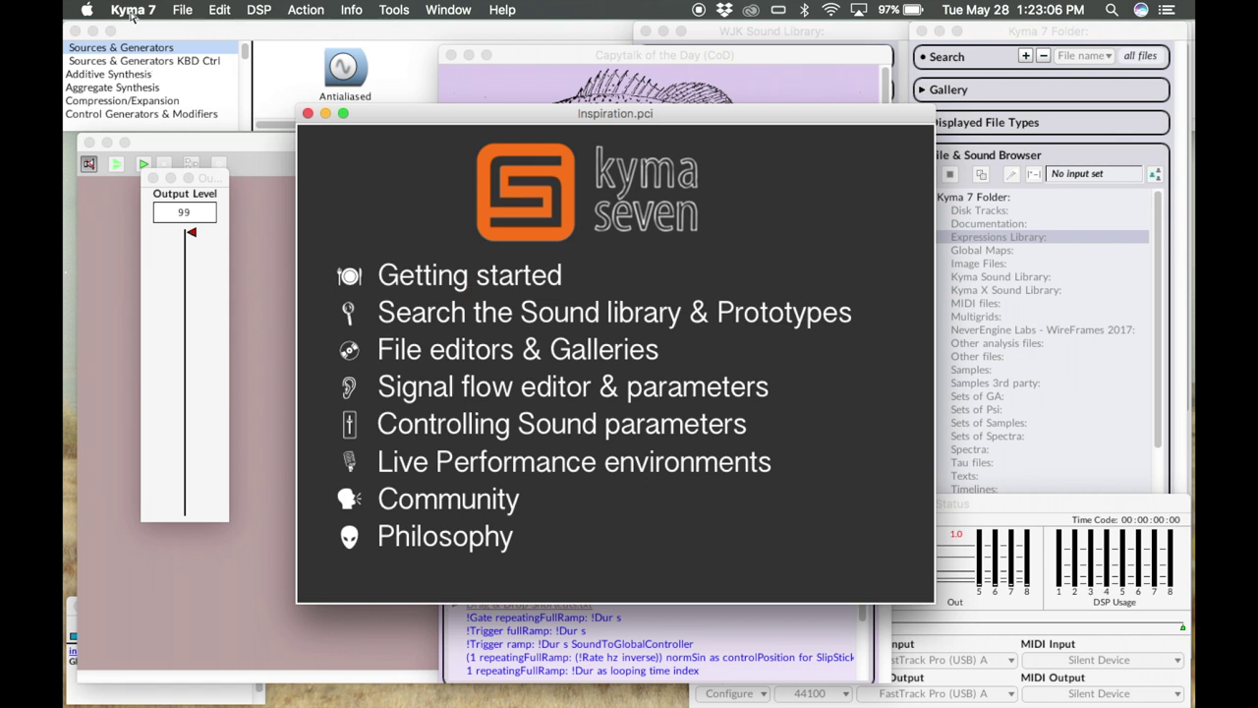
In Miscellaneous preferences, set Show Help and Show Untitled Window on Startup to No, and confirm
click(132, 14)
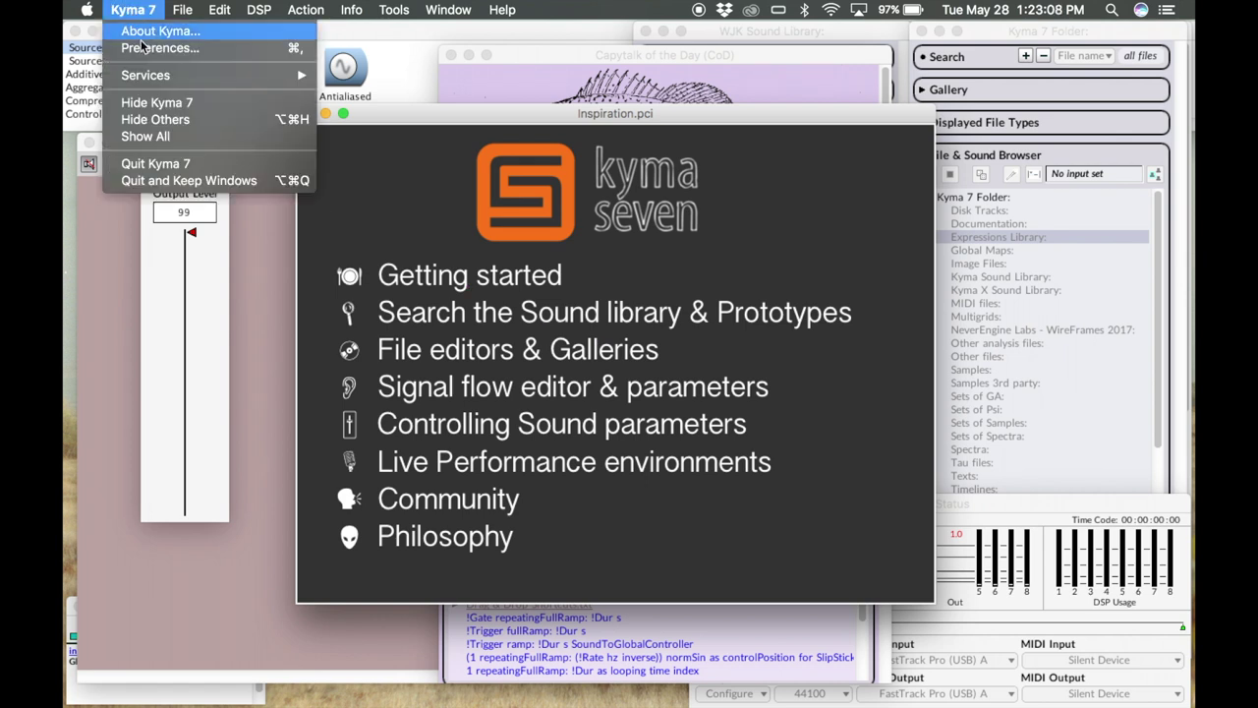
click(153, 47)
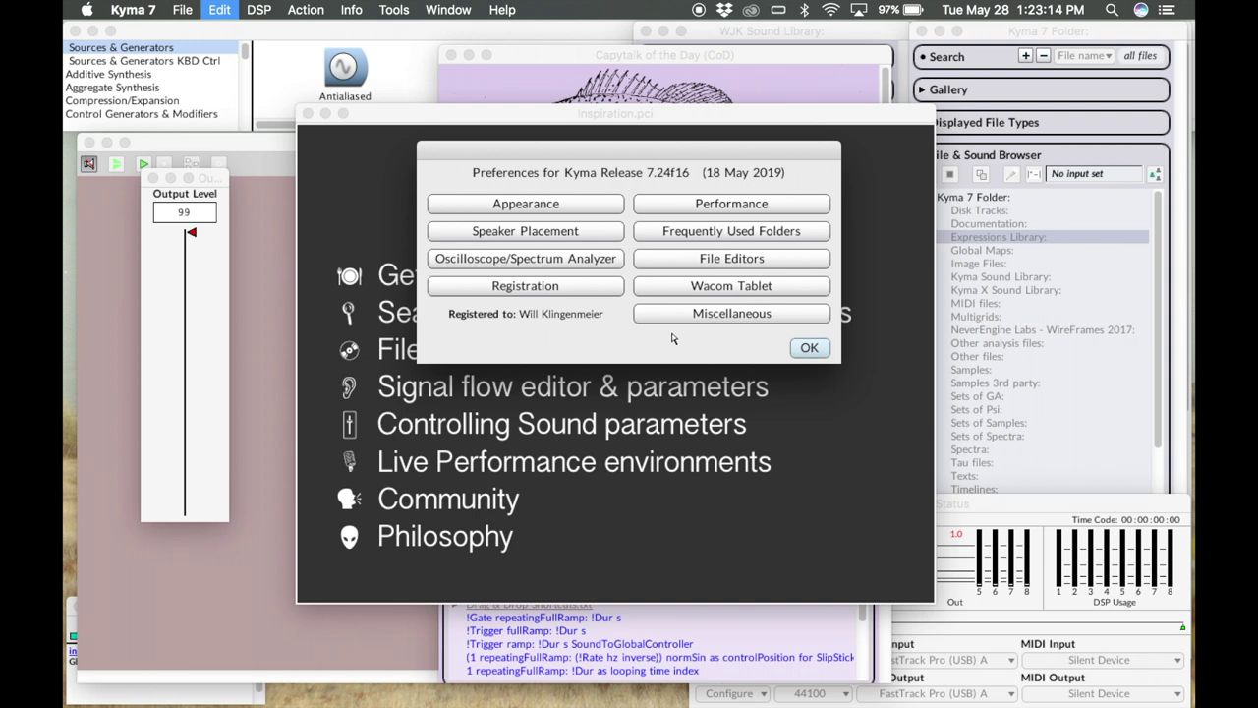
click(733, 319)
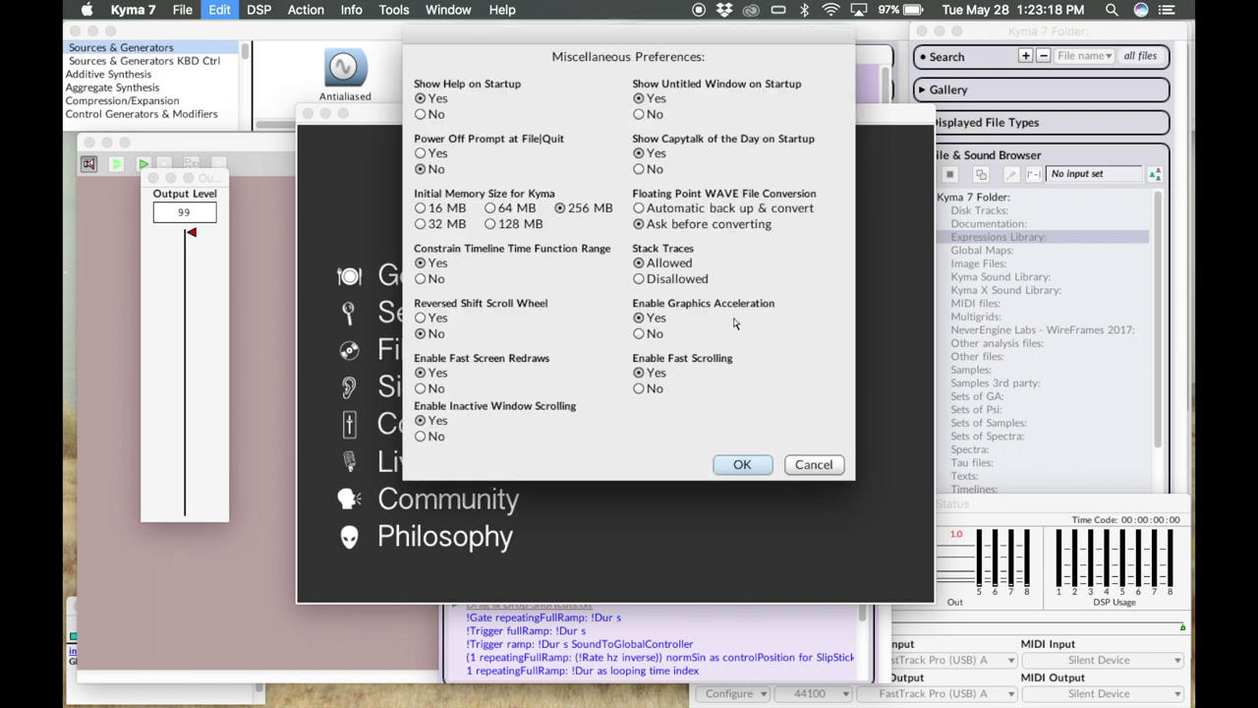
drag(586, 40, 885, 147)
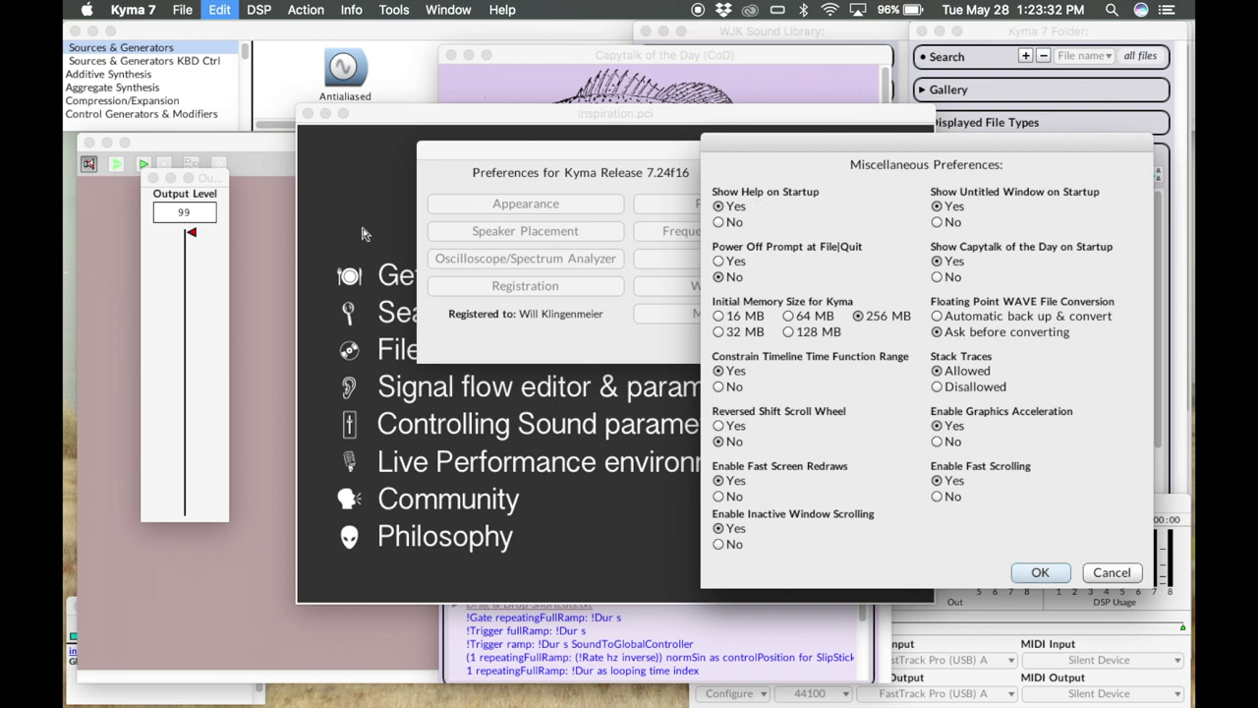
click(719, 223)
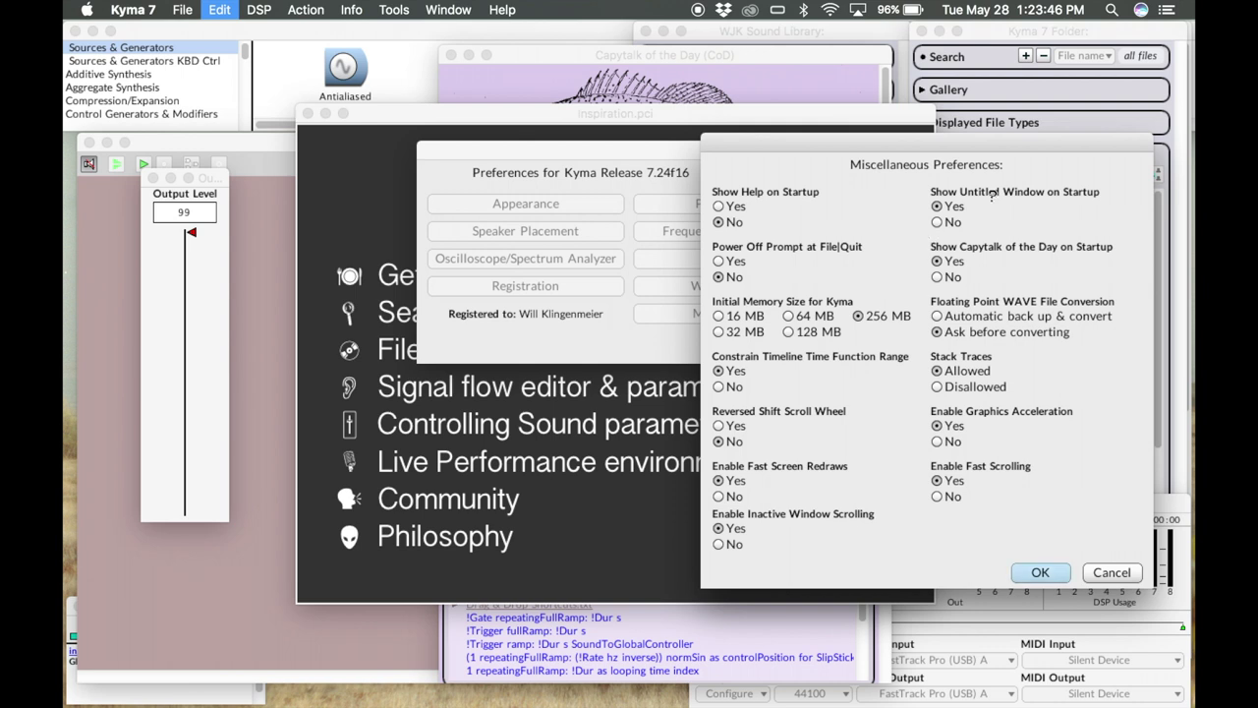
click(936, 222)
click(1041, 573)
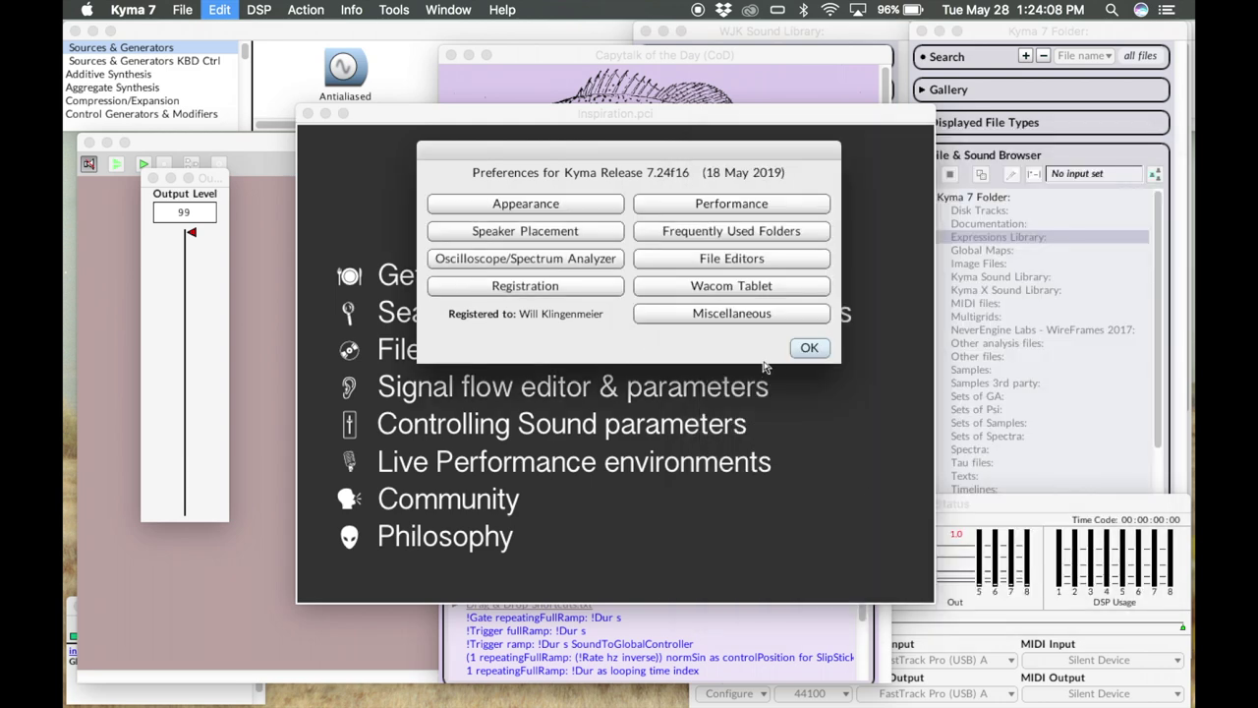
click(806, 348)
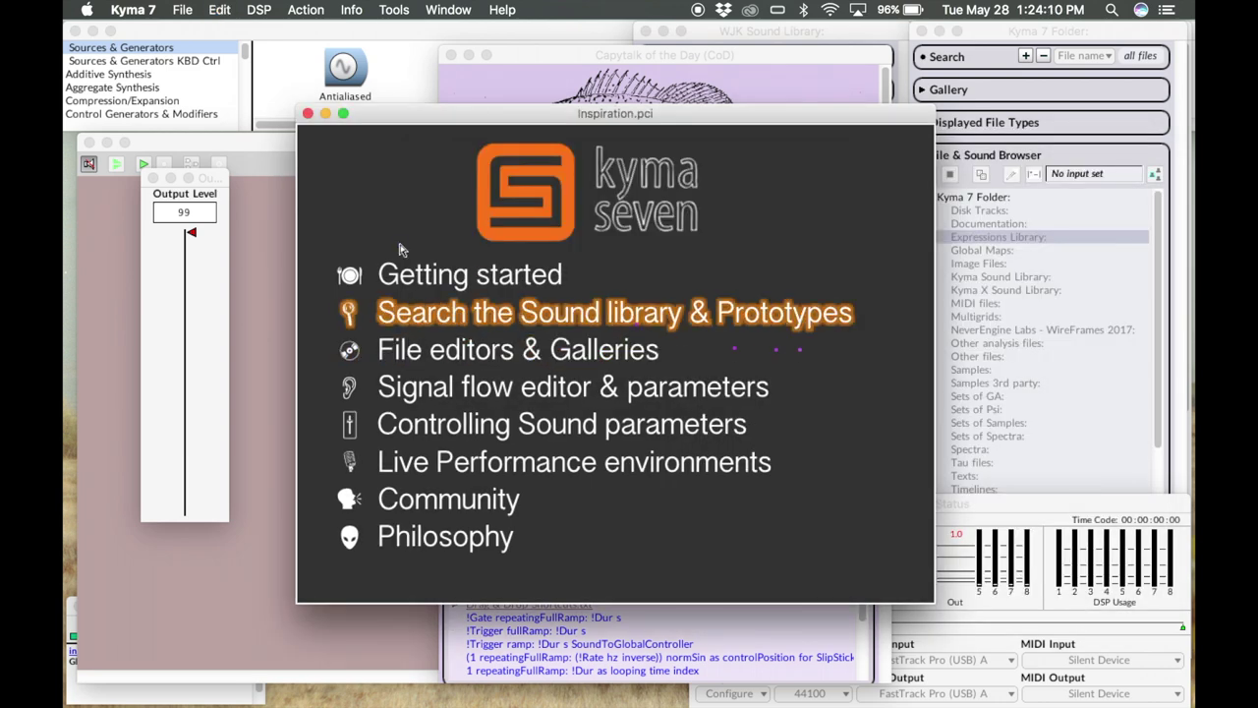
Close the Inspiration, empty Untitled and Capytalk of the Day windows
click(308, 114)
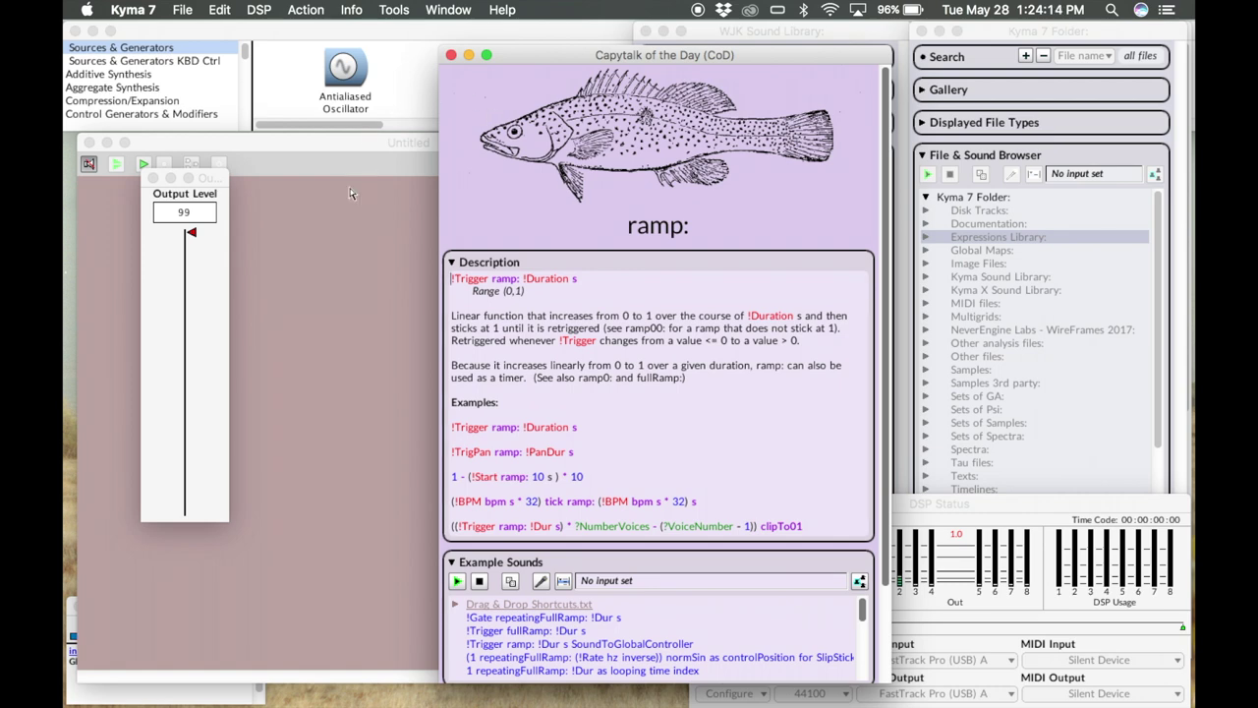
click(358, 234)
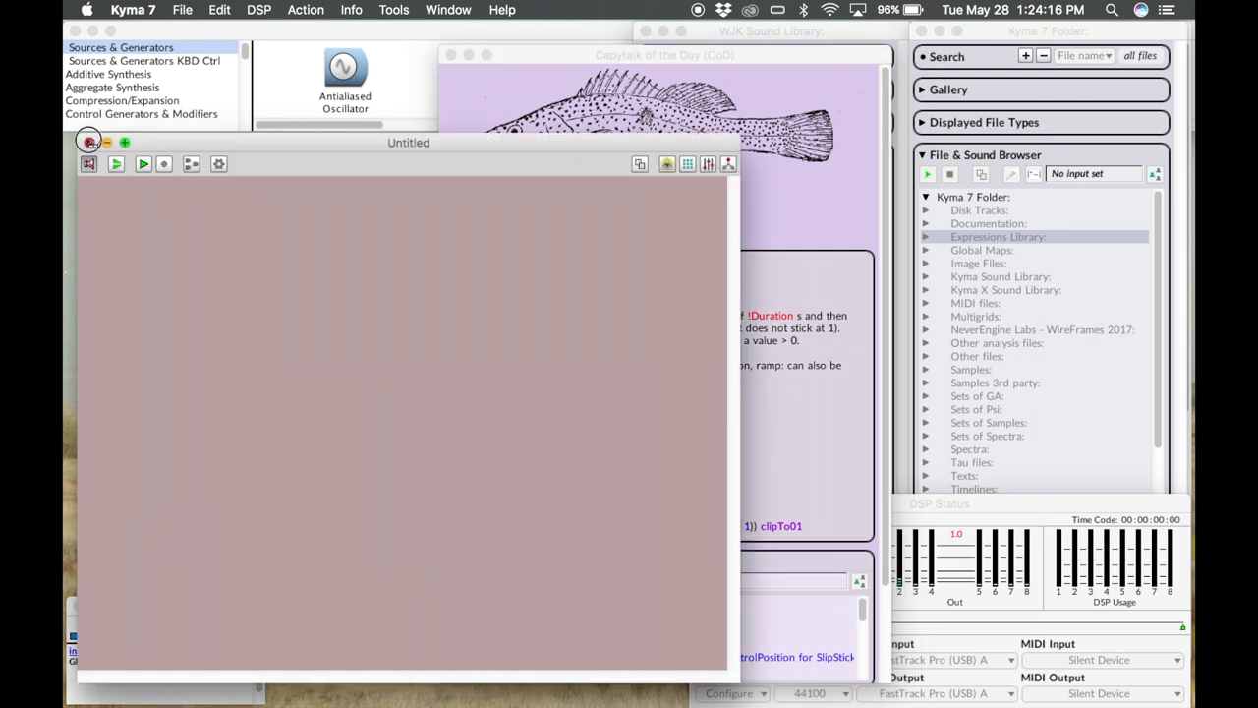
click(89, 143)
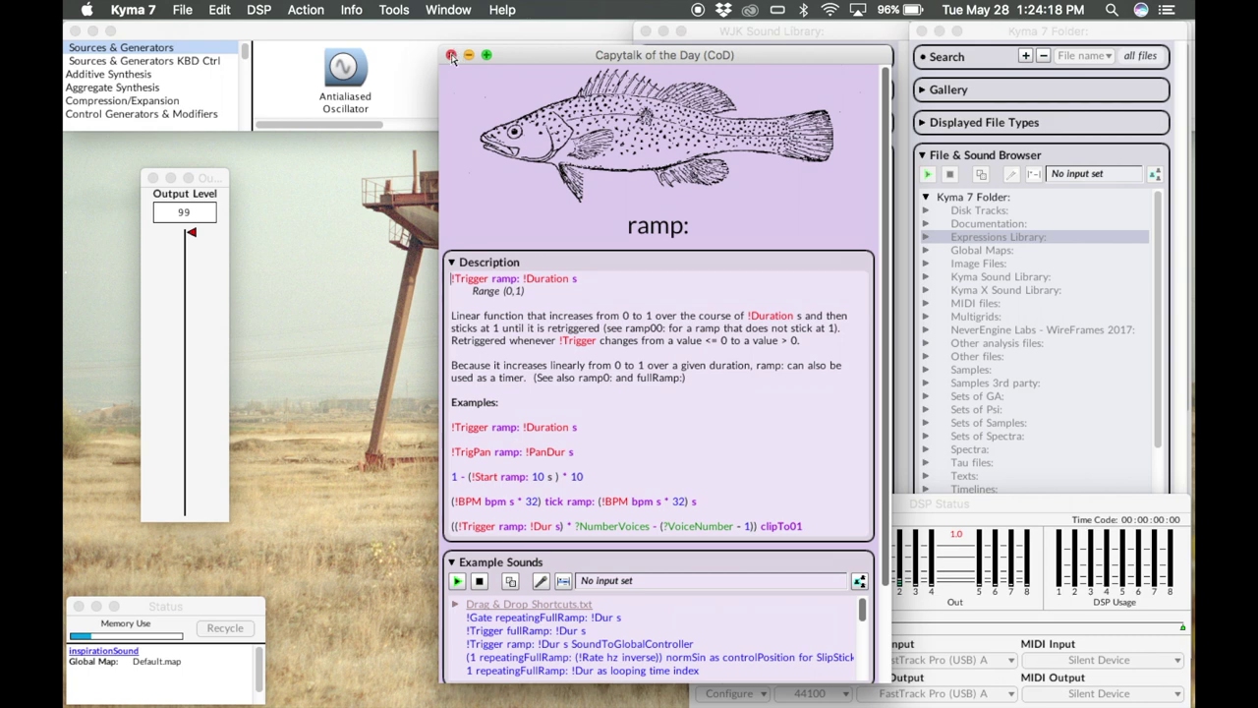
click(452, 56)
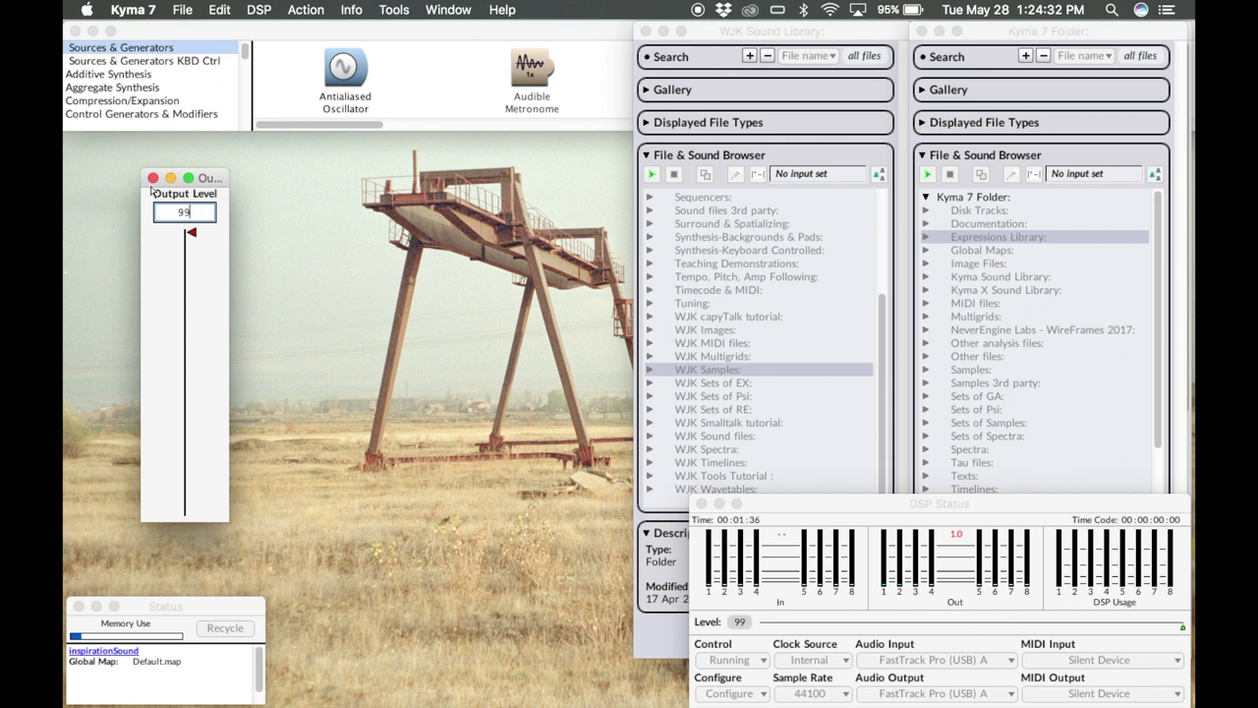
Close the Output Level panel and show the DSP Status window
click(1005, 494)
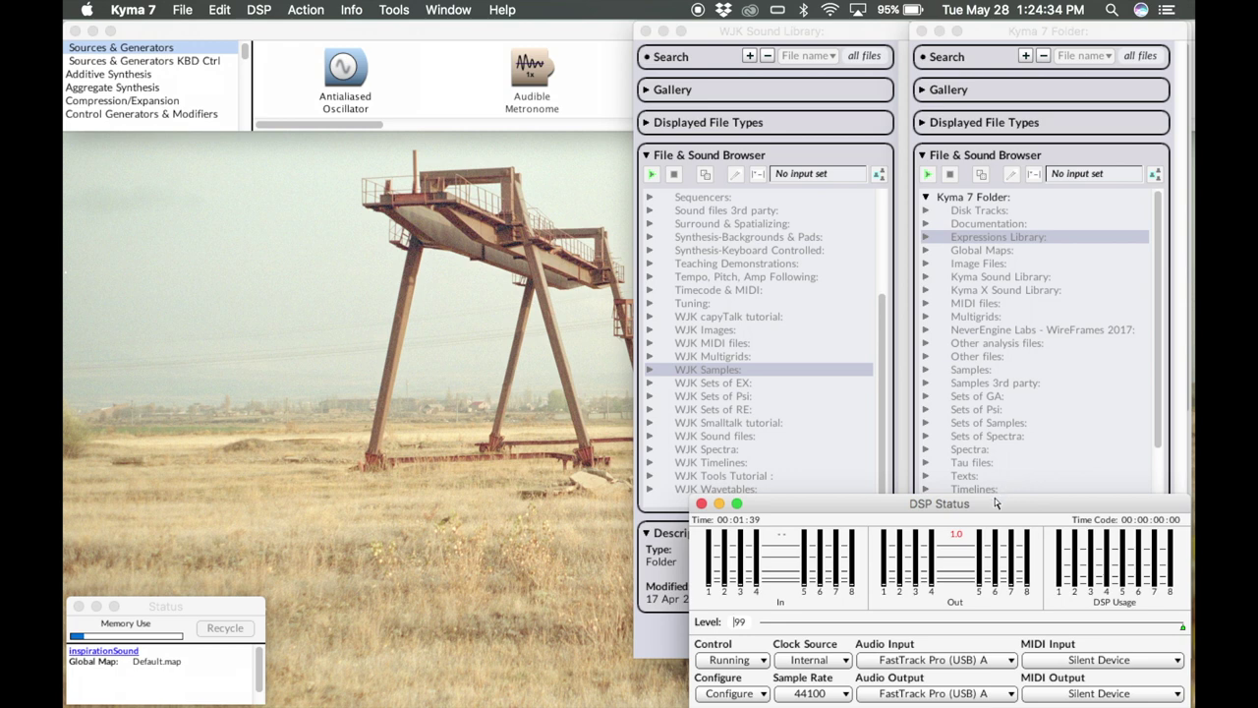
click(259, 9)
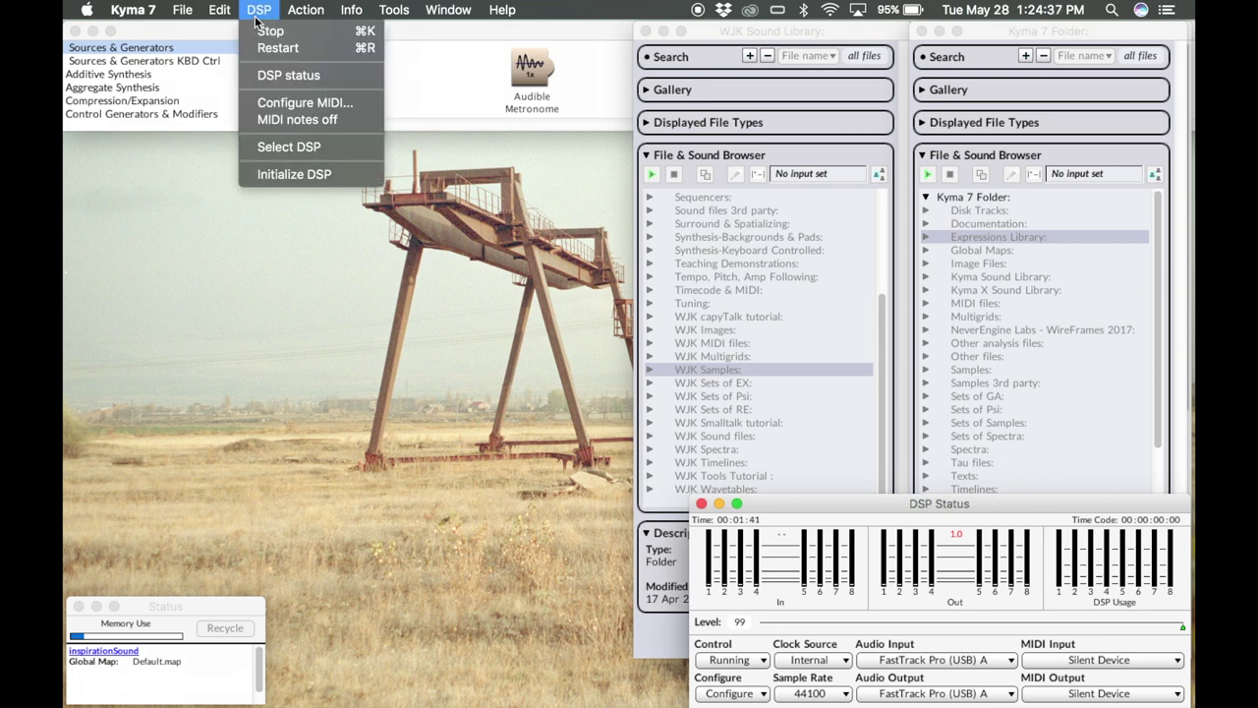
click(285, 77)
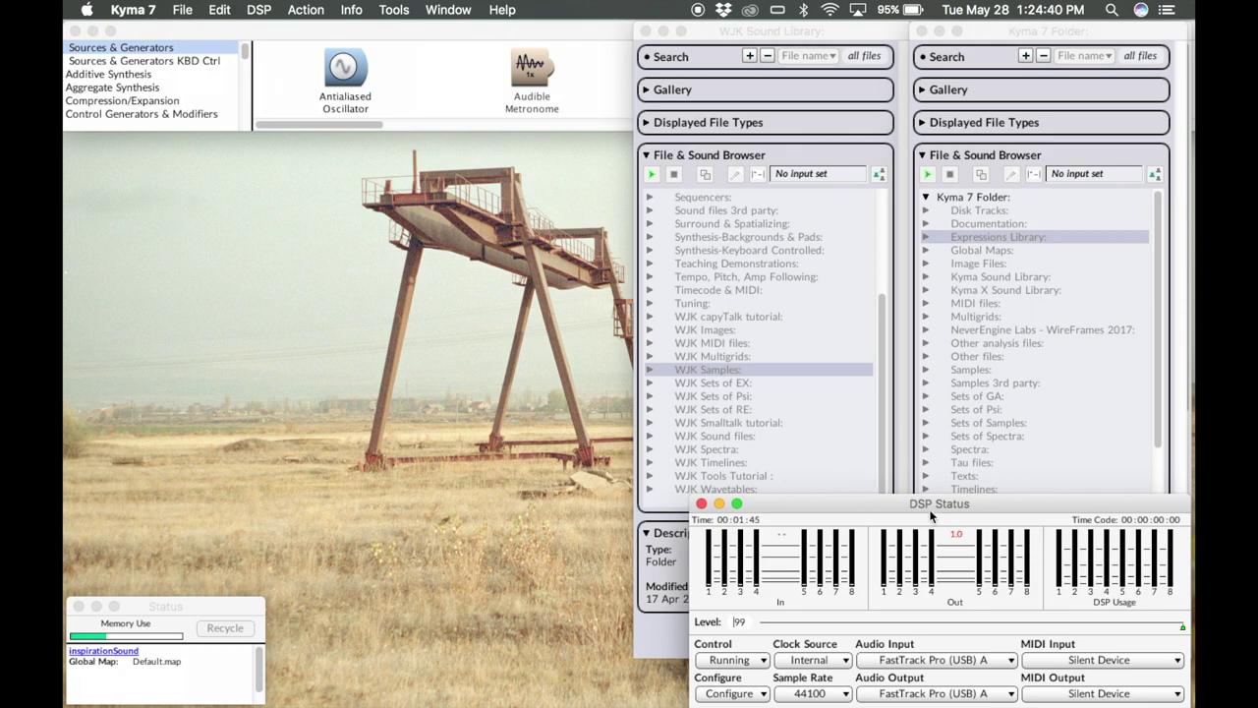
mouse_move(931, 513)
mouse_down()
mouse_move(896, 499)
mouse_move(925, 508)
mouse_up()
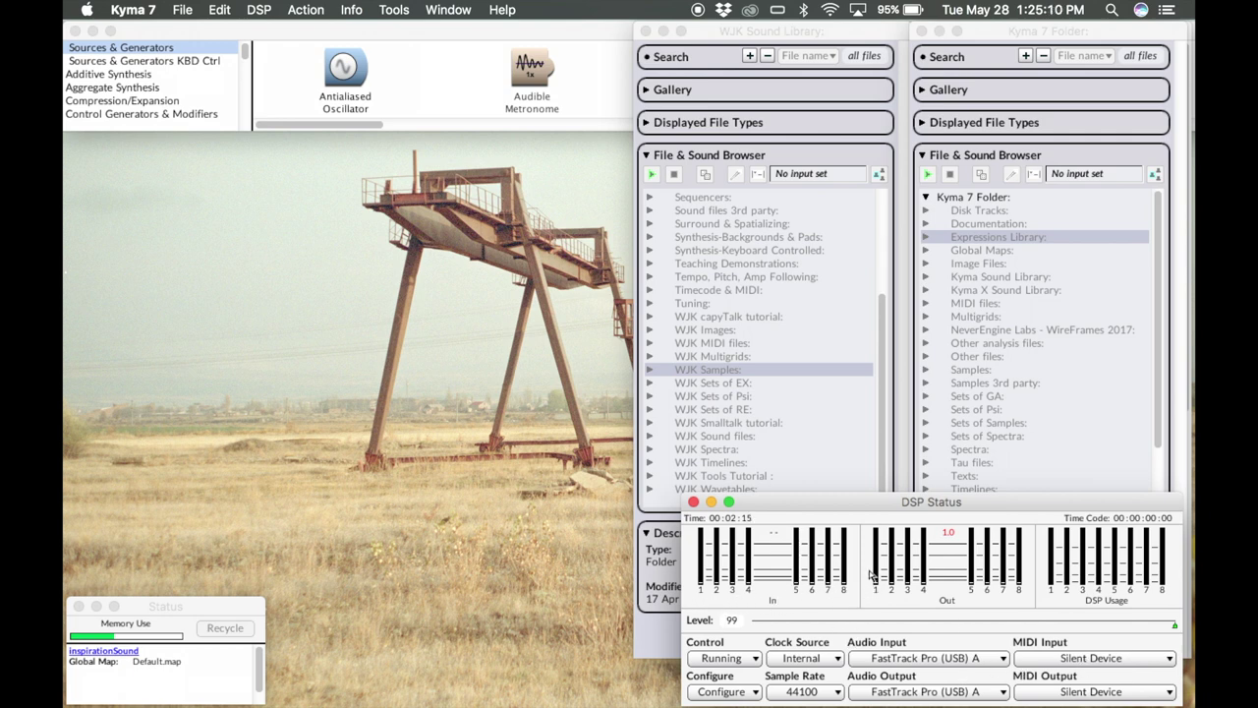
Collapse DSP Status to just its level meters and move it lower
click(783, 597)
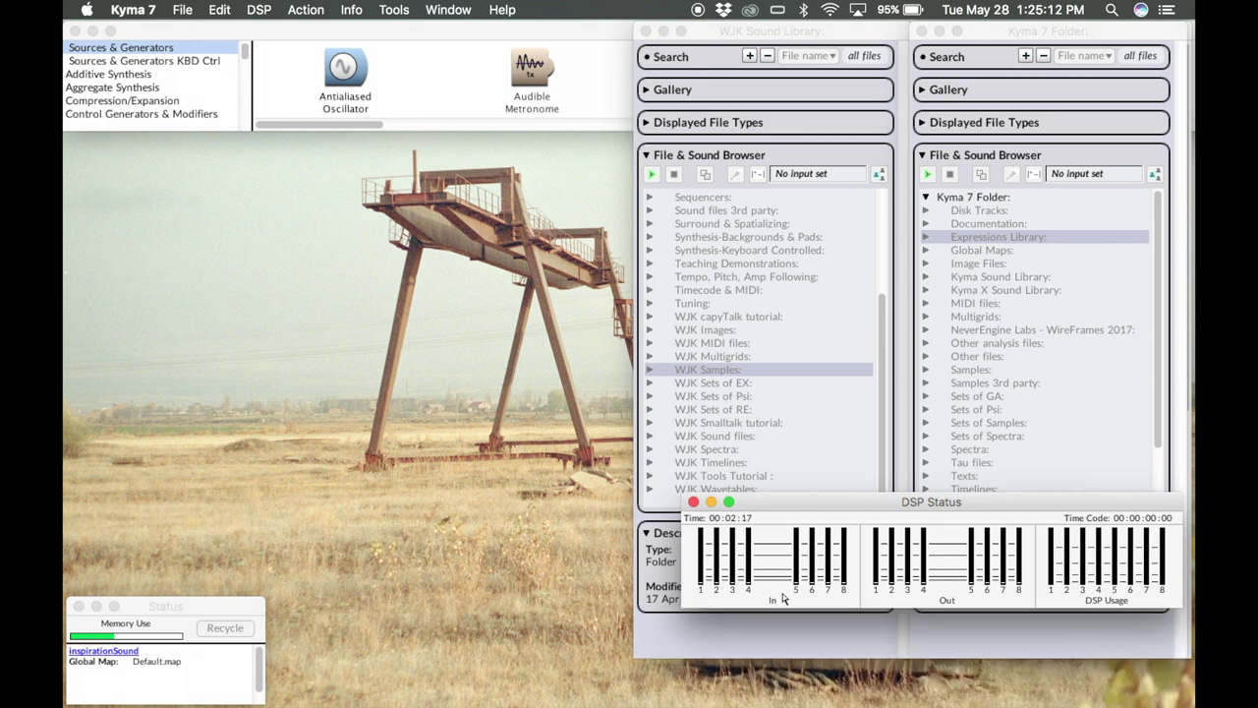
click(728, 604)
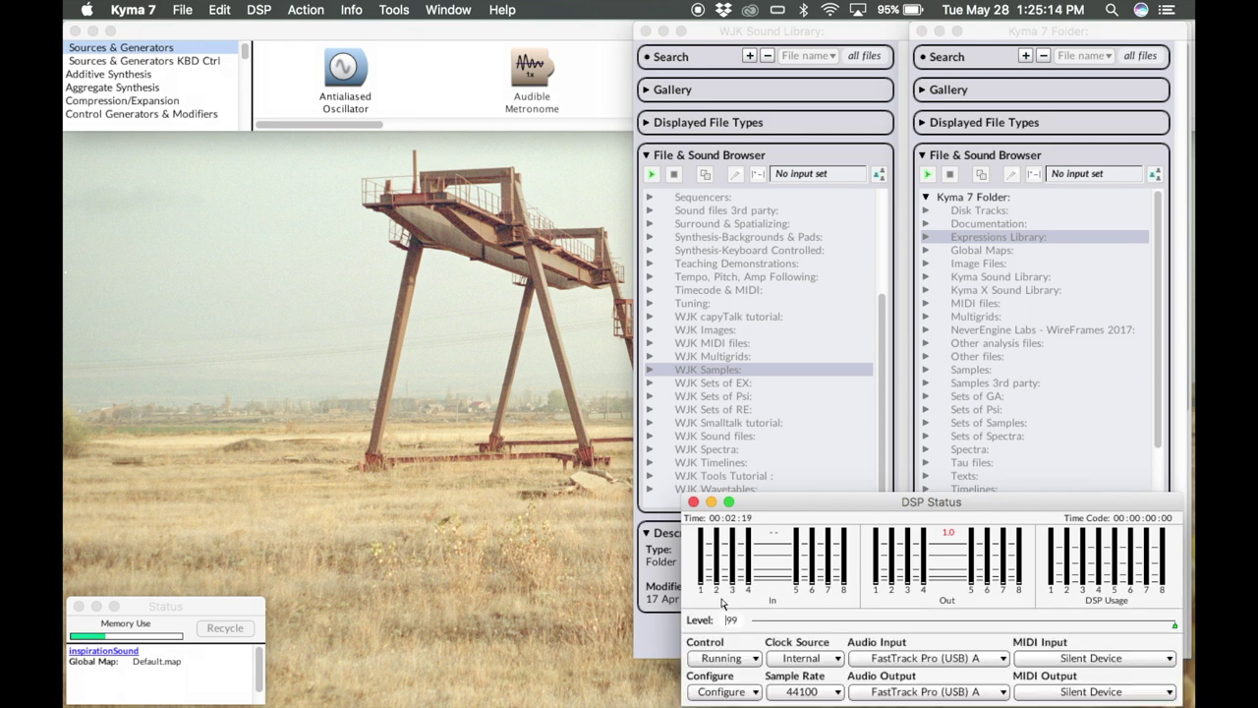
click(733, 605)
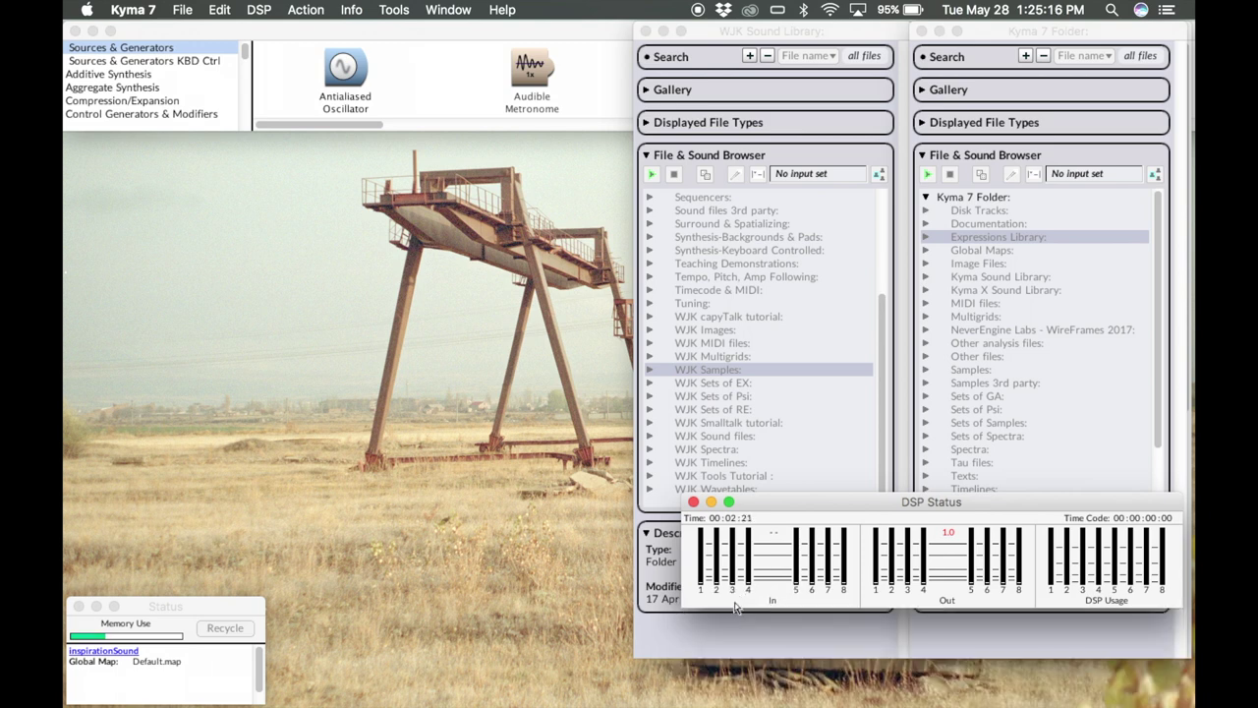
drag(870, 500, 877, 599)
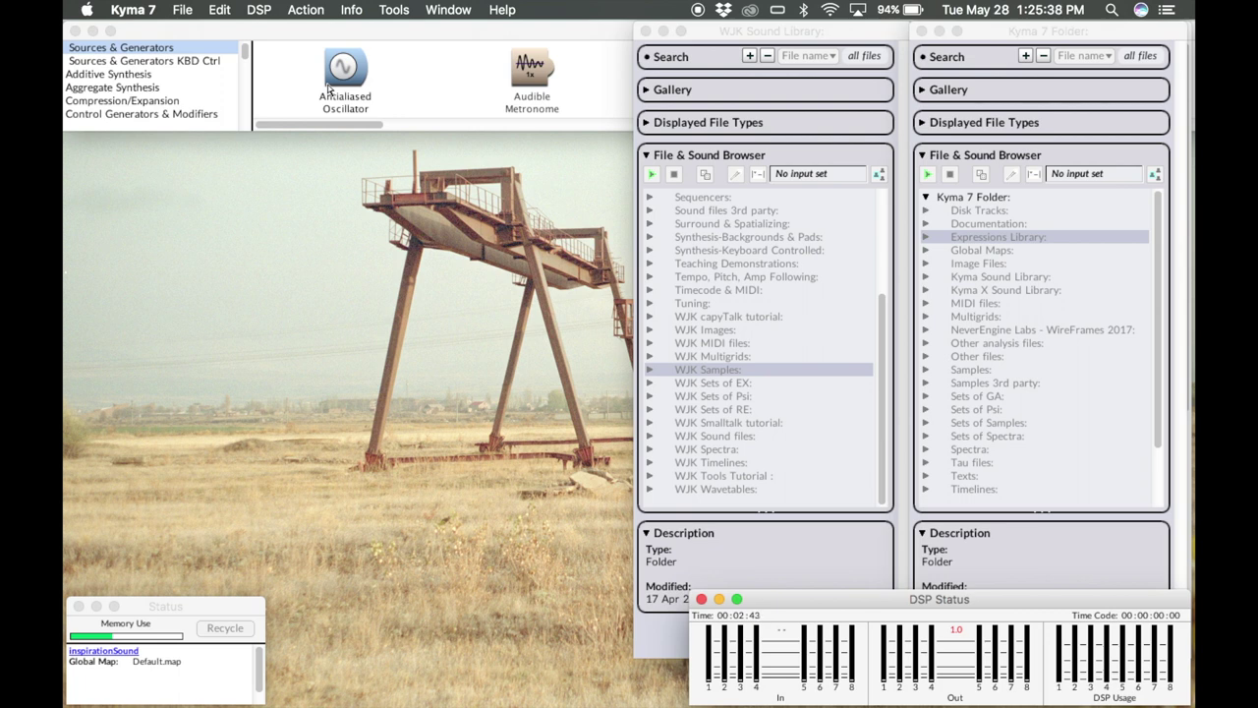
click(257, 11)
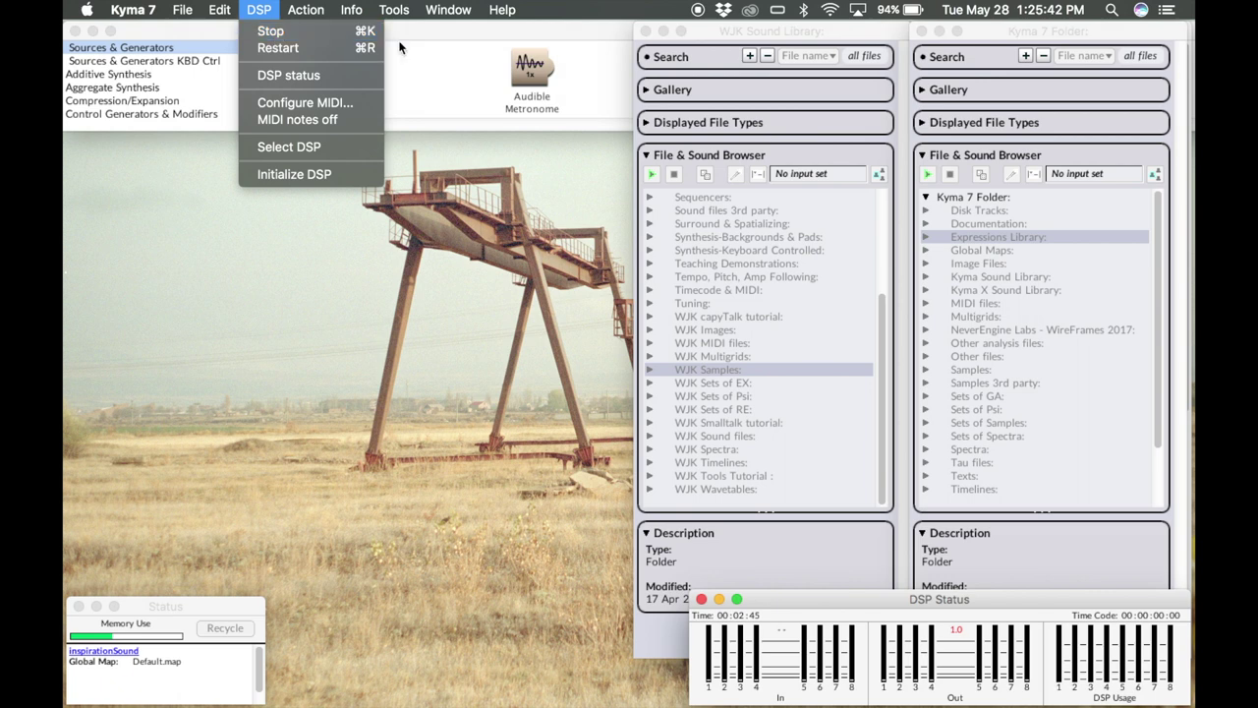
click(258, 10)
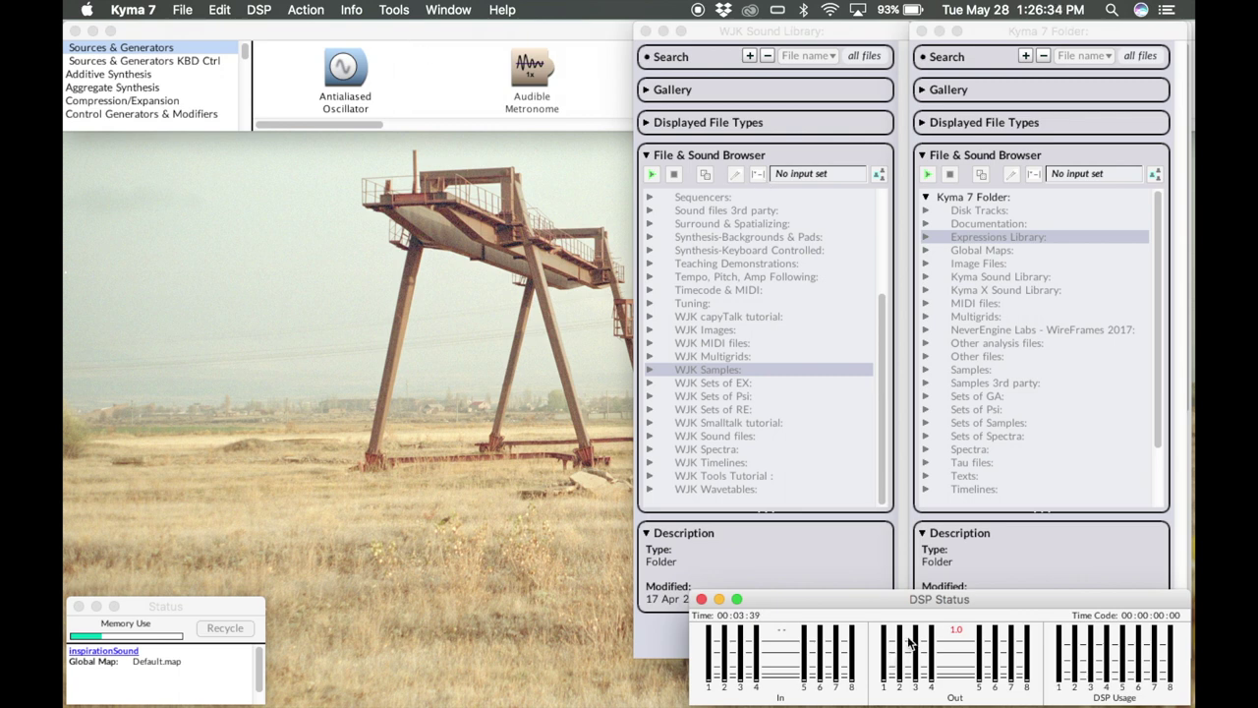
Replace the WJK Sound Library and Kyma 7 Folder browsers with a fresh Sound Browser
mouse_move(898, 661)
click(995, 32)
click(844, 35)
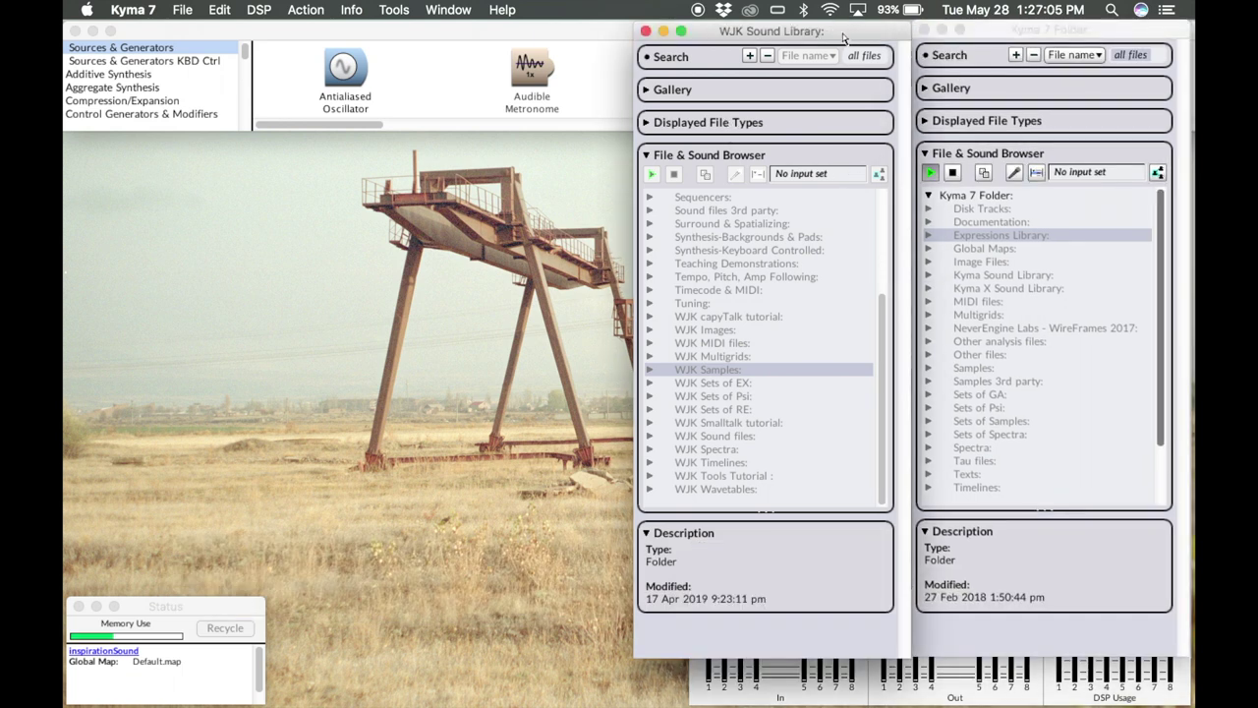
click(644, 30)
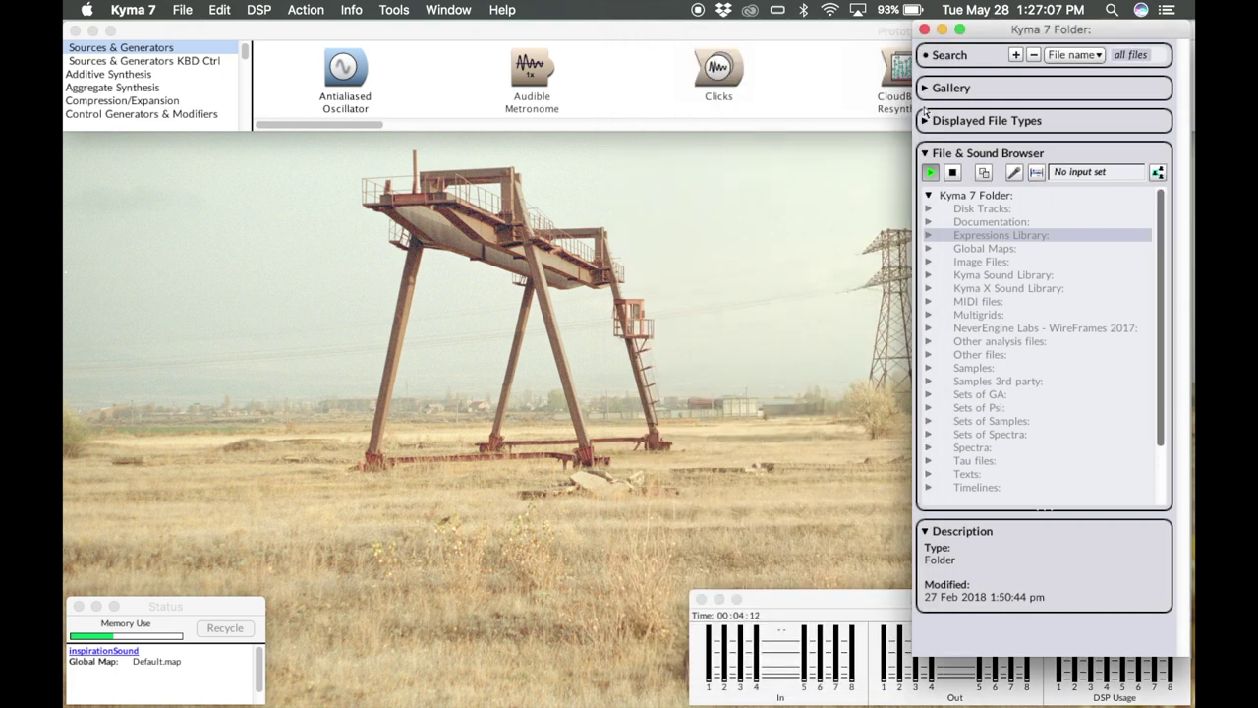
drag(1052, 30, 1025, 31)
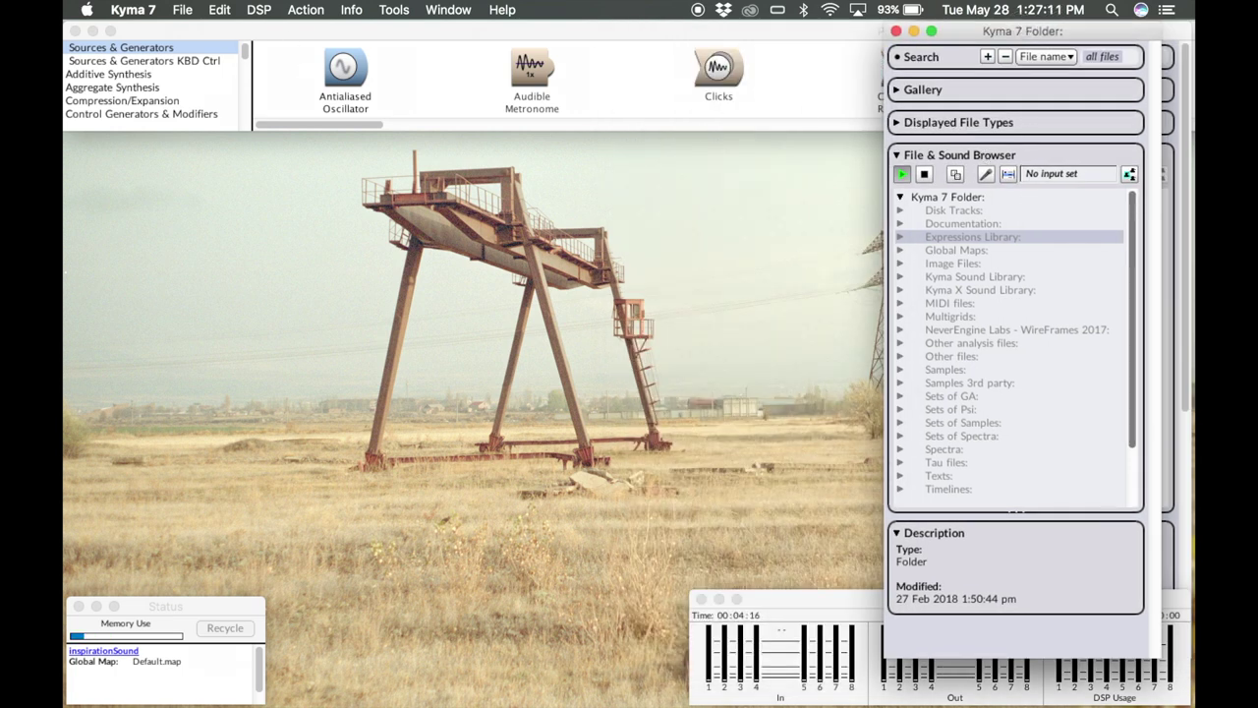
click(182, 10)
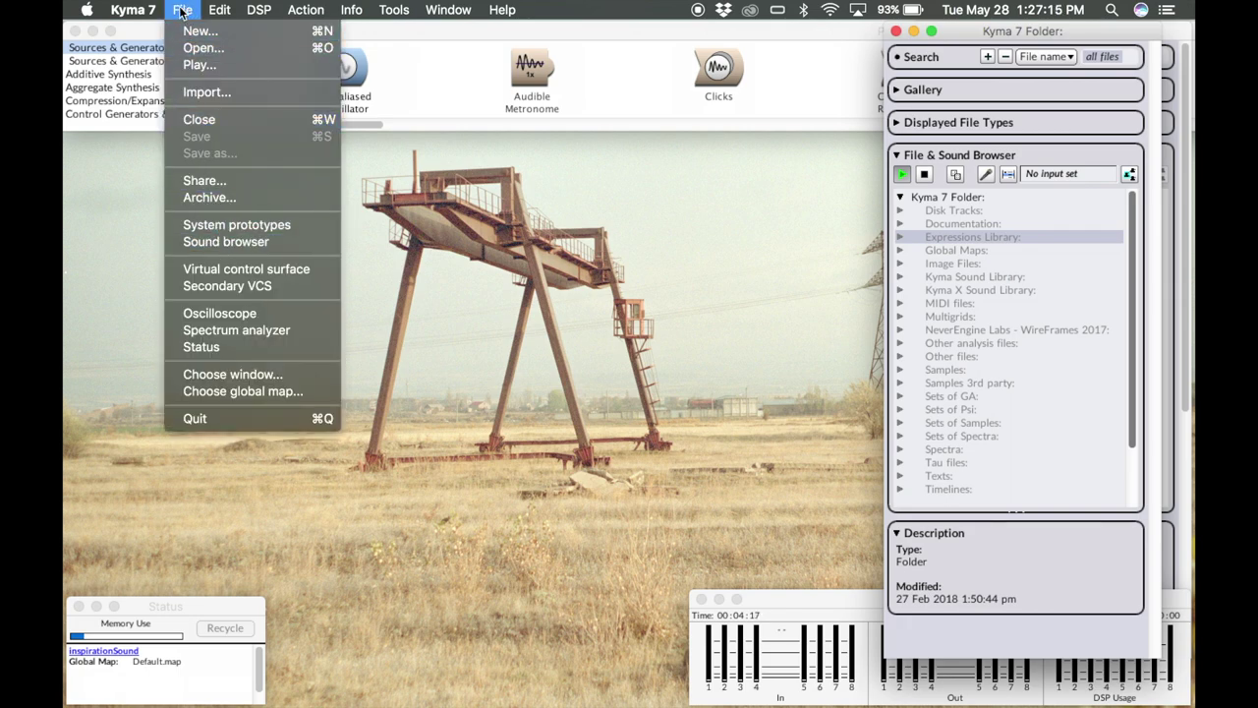
click(223, 241)
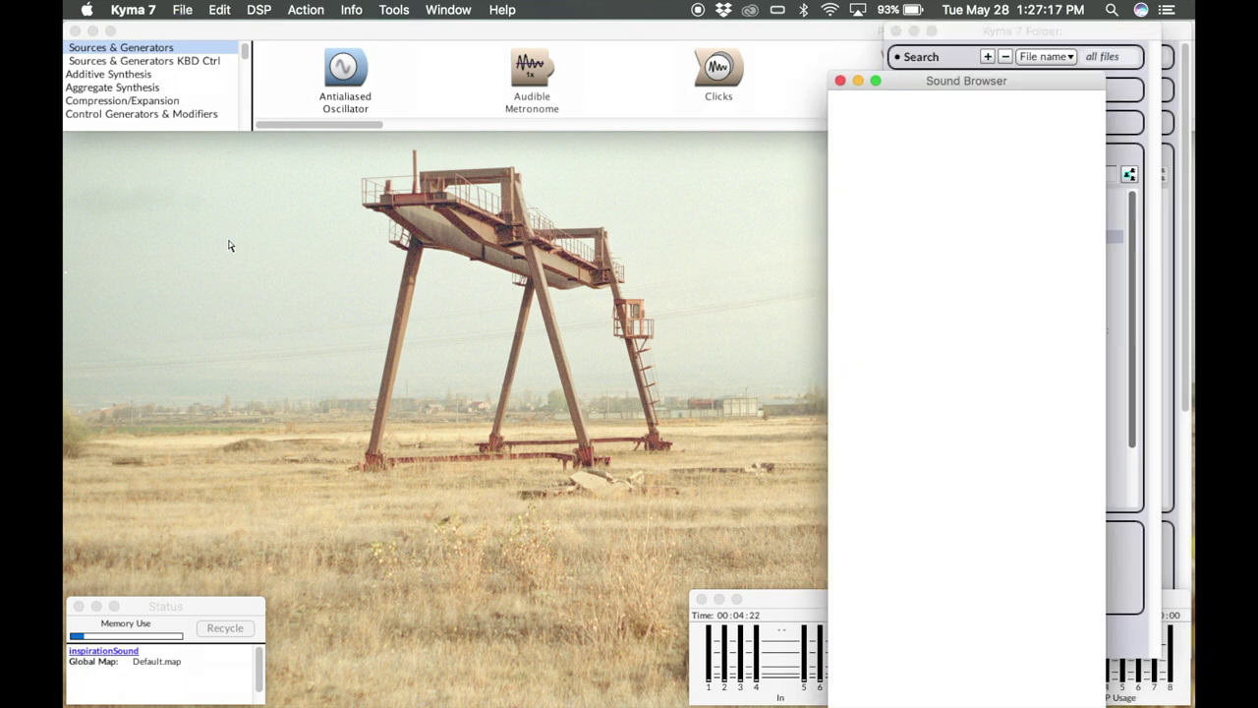
click(897, 30)
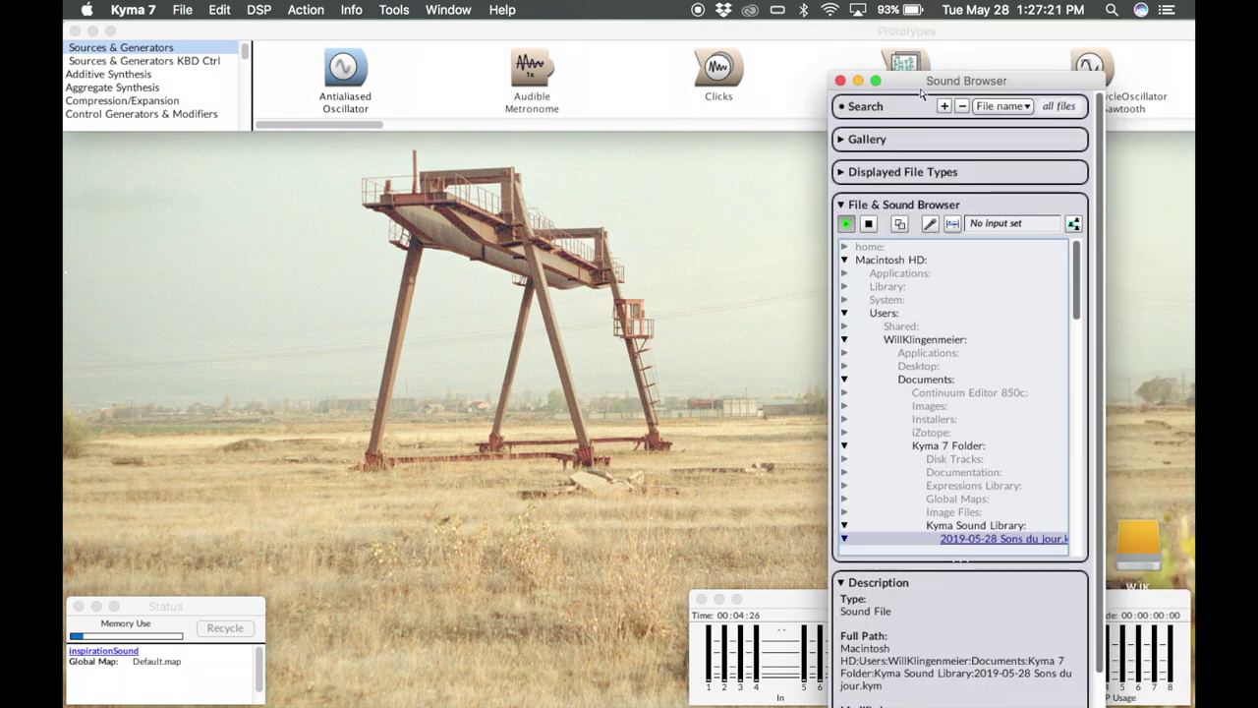
drag(926, 81, 1007, 31)
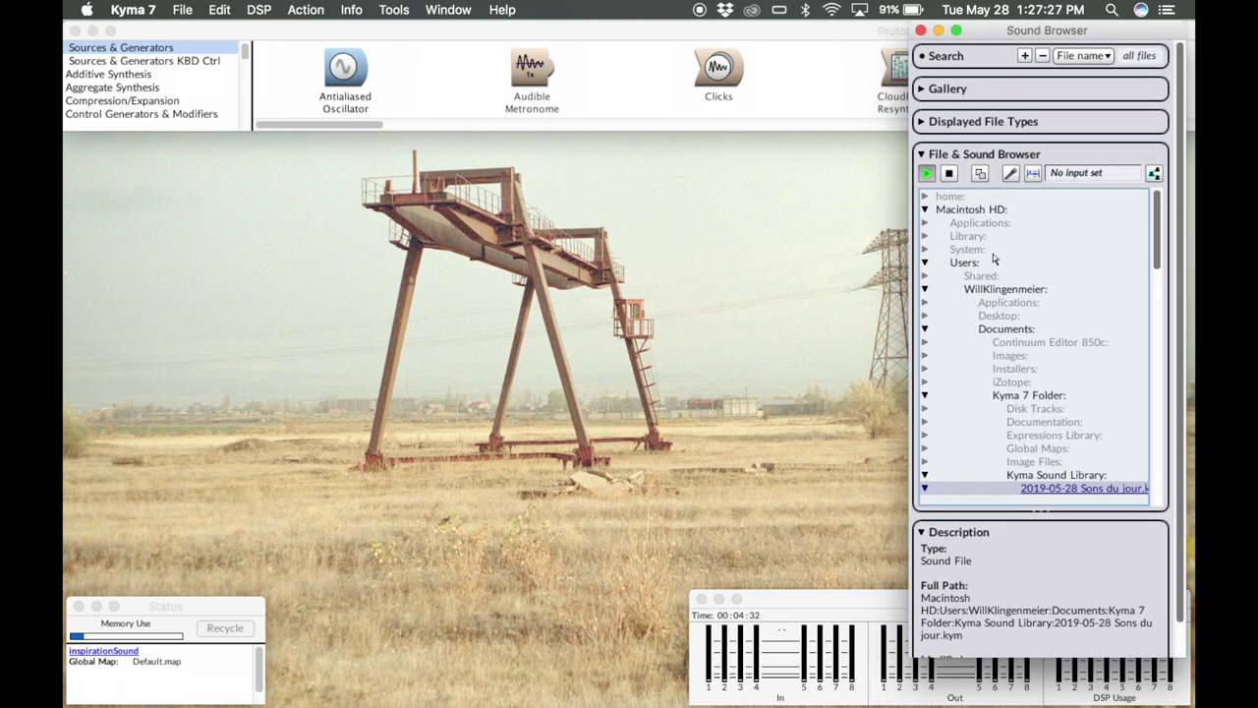
Open the 'Kyma 7 Folder:' row in its own browser window
scroll(993, 257, down, 4)
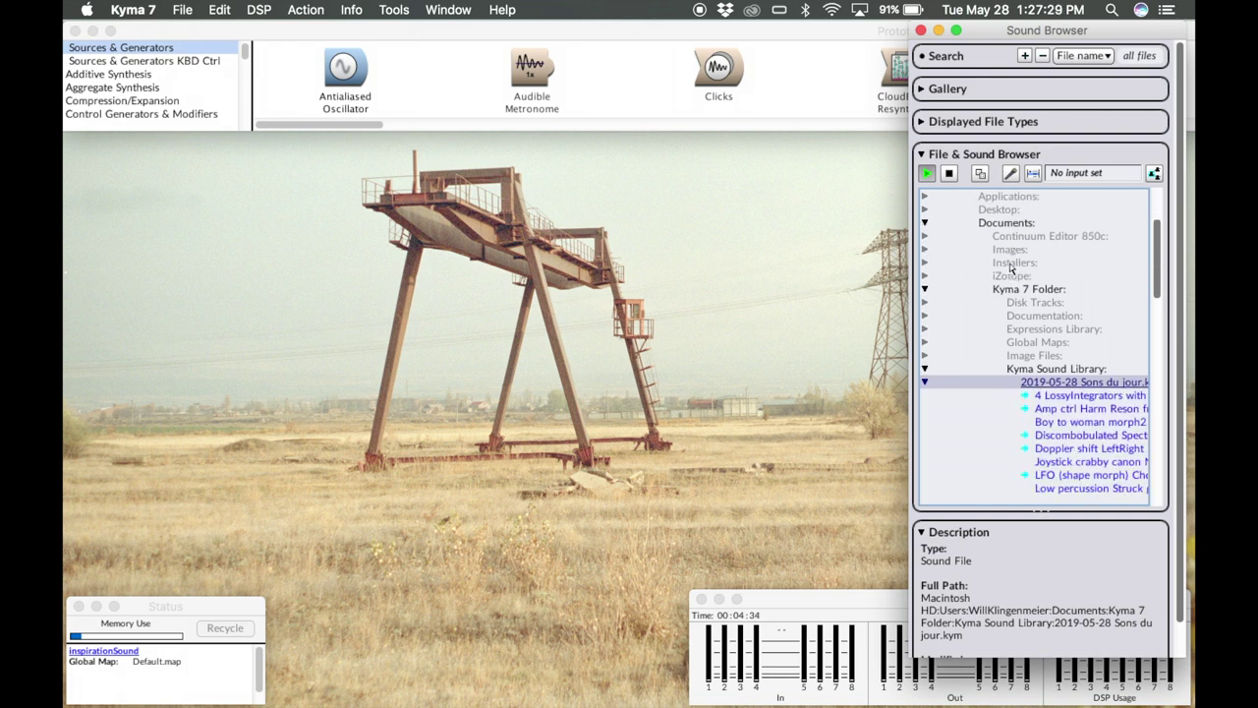
scroll(974, 290, up, 2)
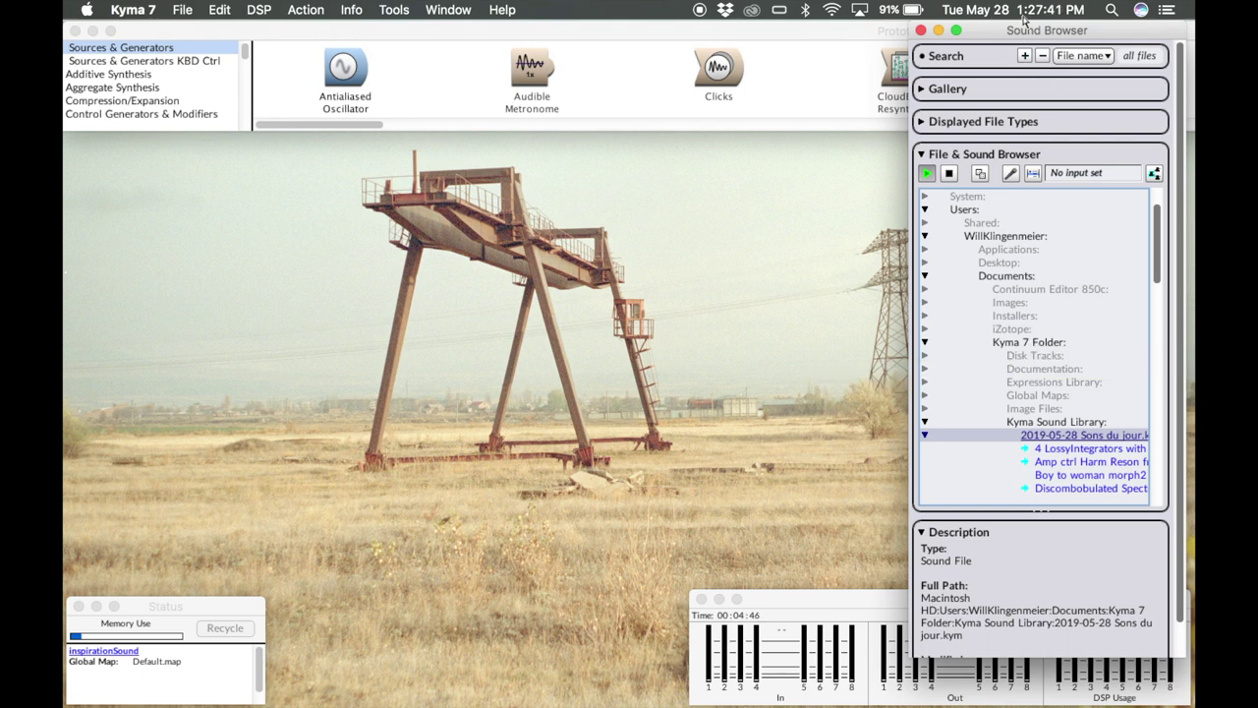
drag(1025, 30, 1038, 30)
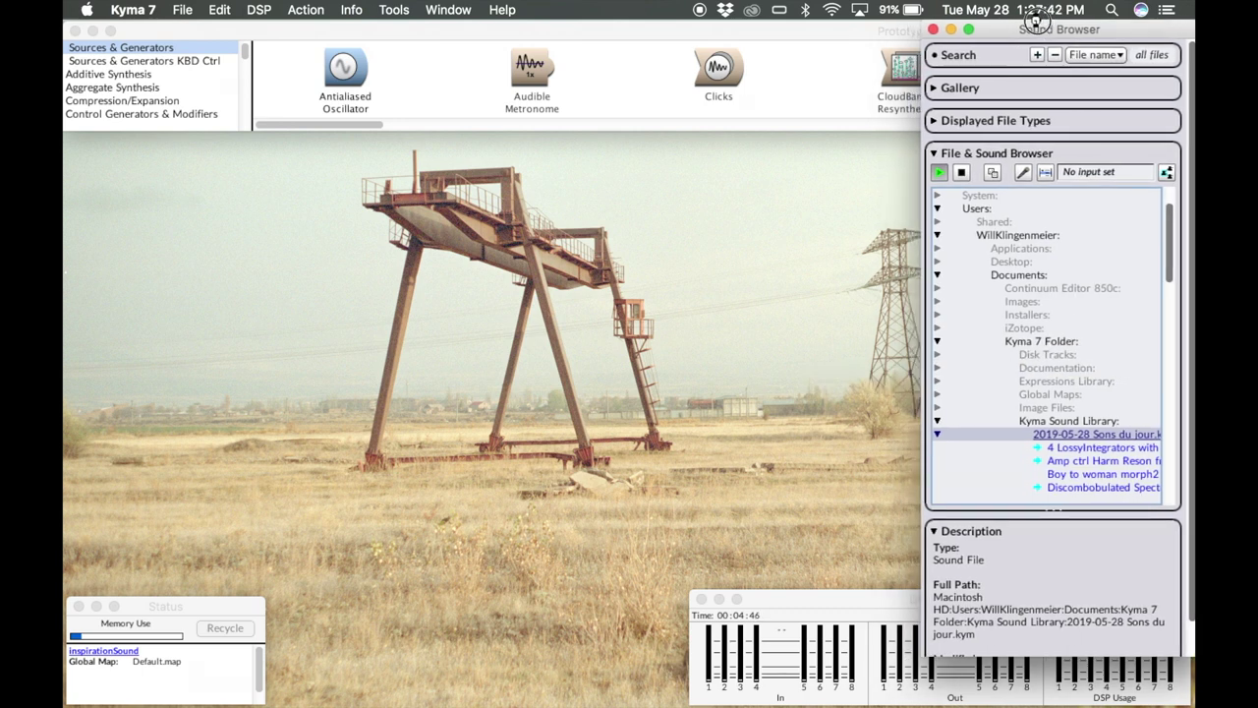
double_click(1048, 342)
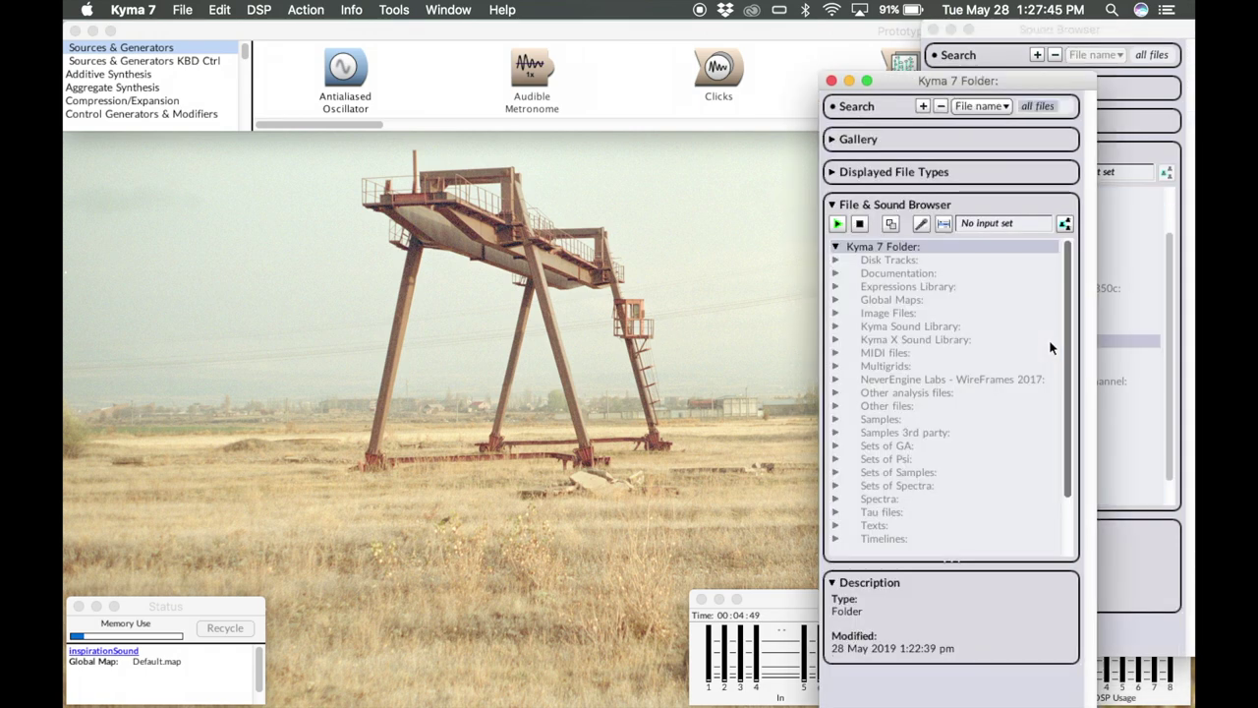
Close the old Sound Browser and open WJK Sound Library in its own browser
click(933, 29)
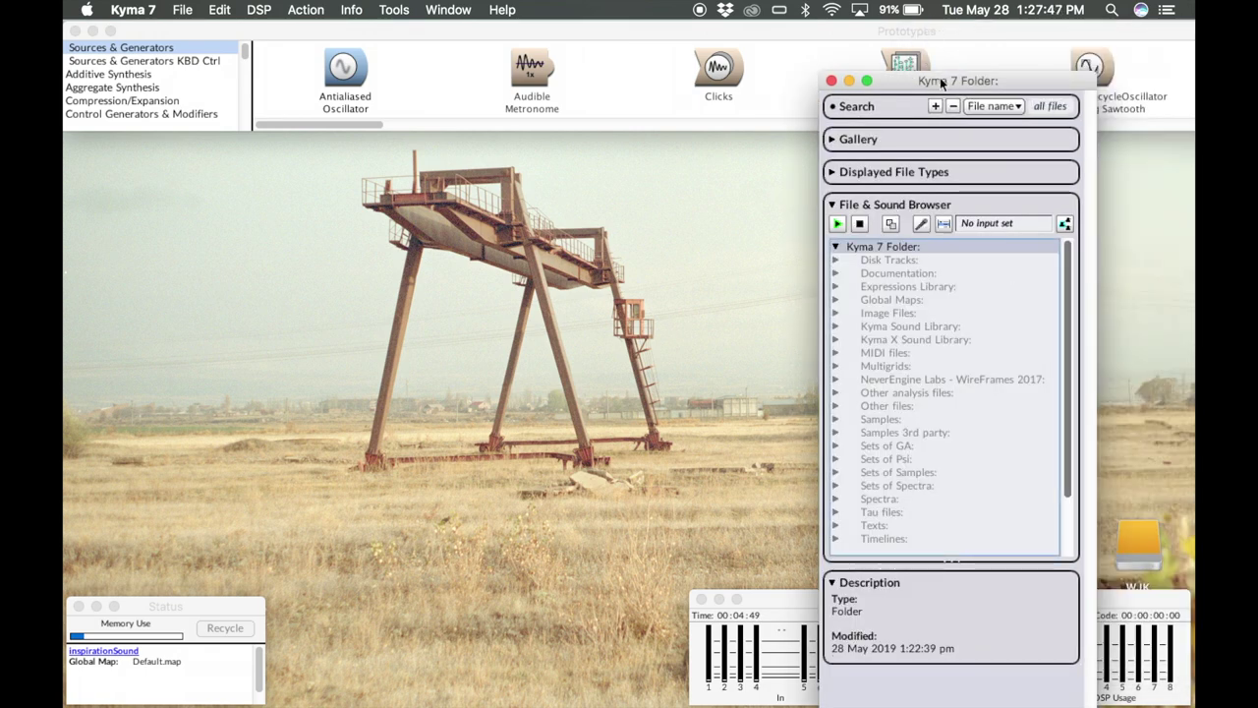
drag(940, 83, 992, 31)
scroll(997, 328, down, 3)
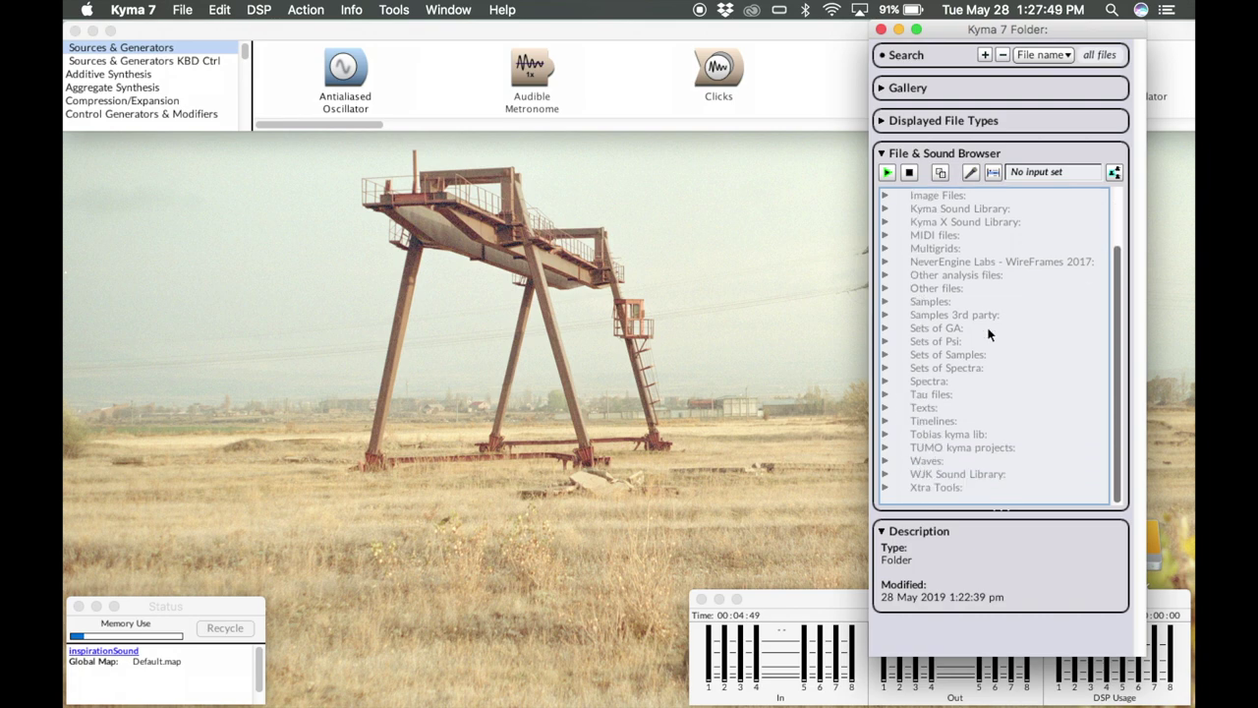
double_click(959, 474)
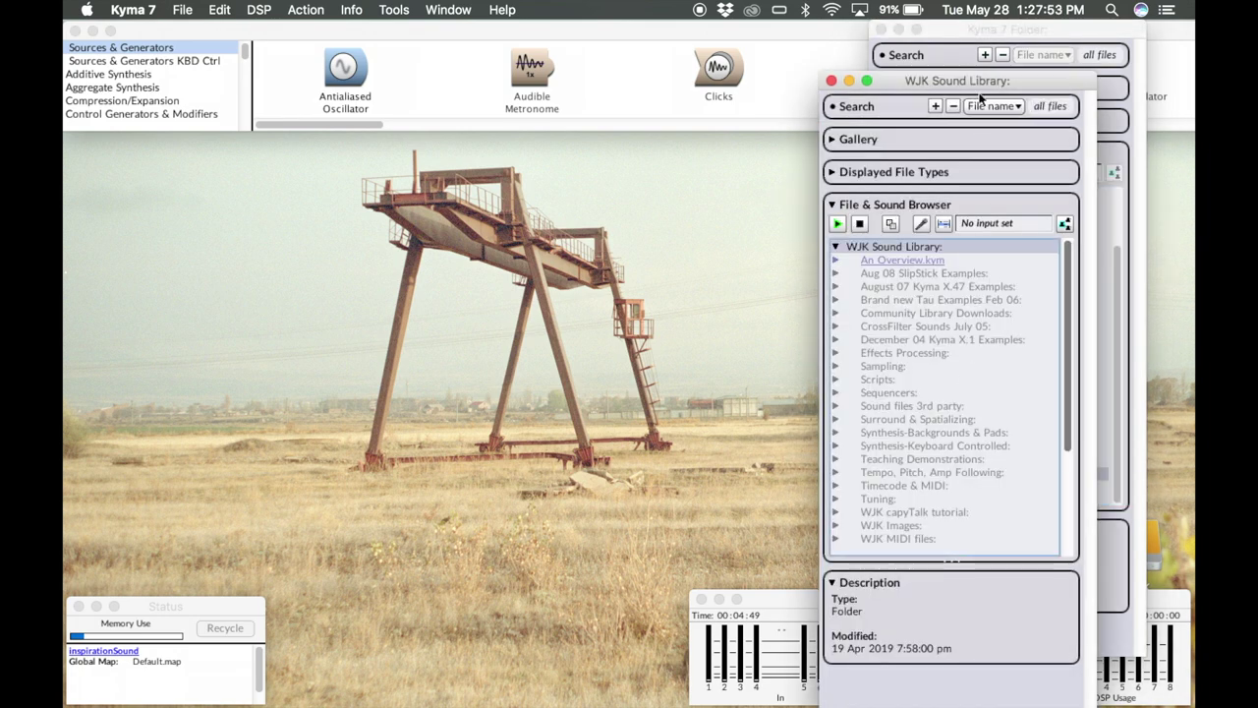
drag(979, 90, 744, 16)
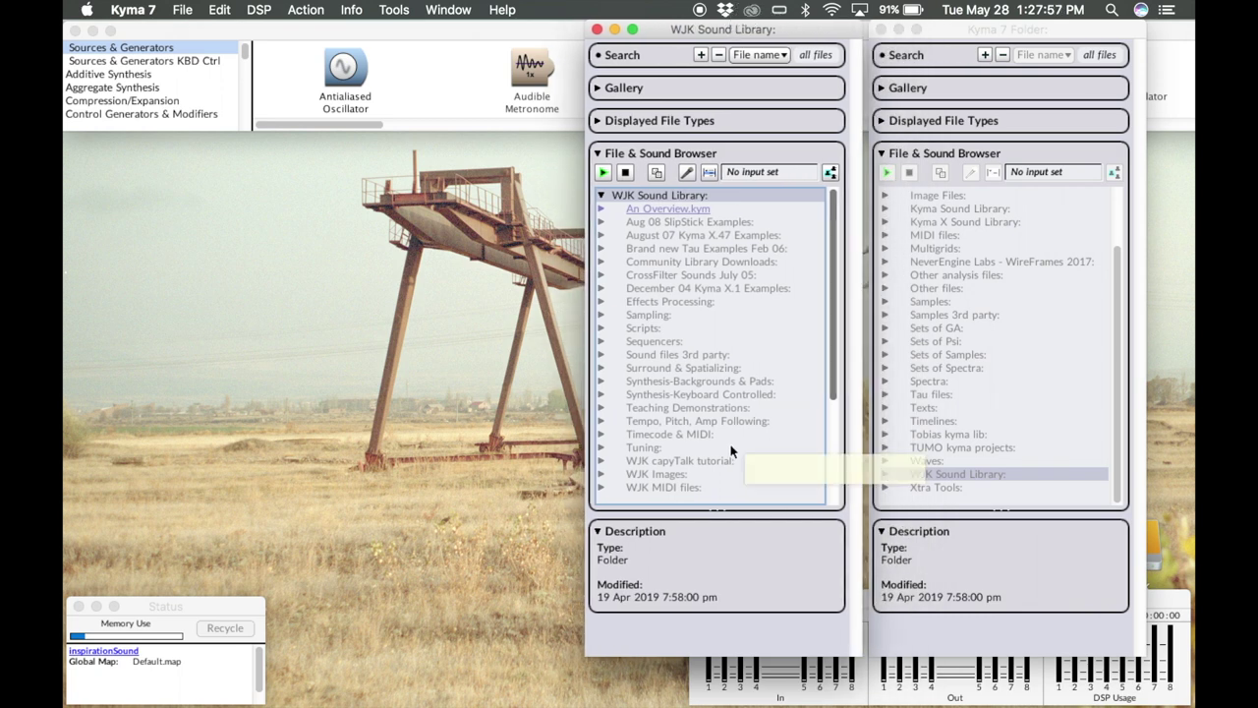
Open WJK Sound files and WJK Samples in separate browsers, placed to the left
scroll(733, 445, down, 5)
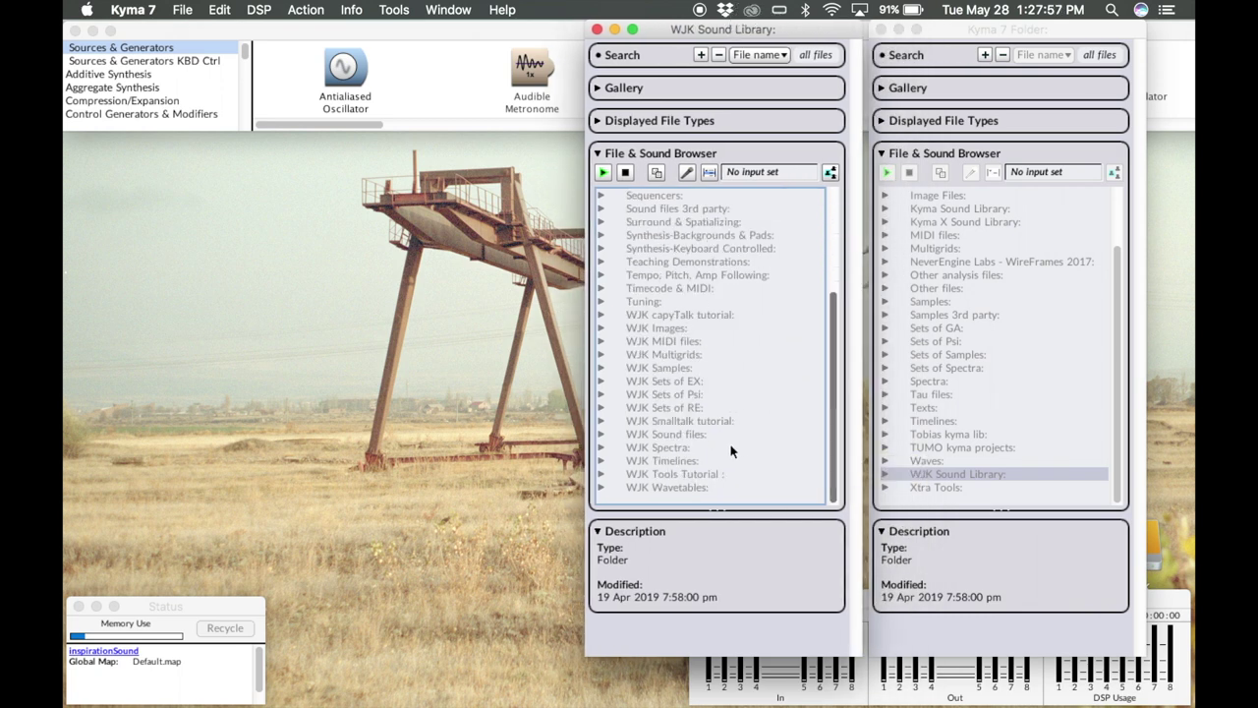
double_click(678, 440)
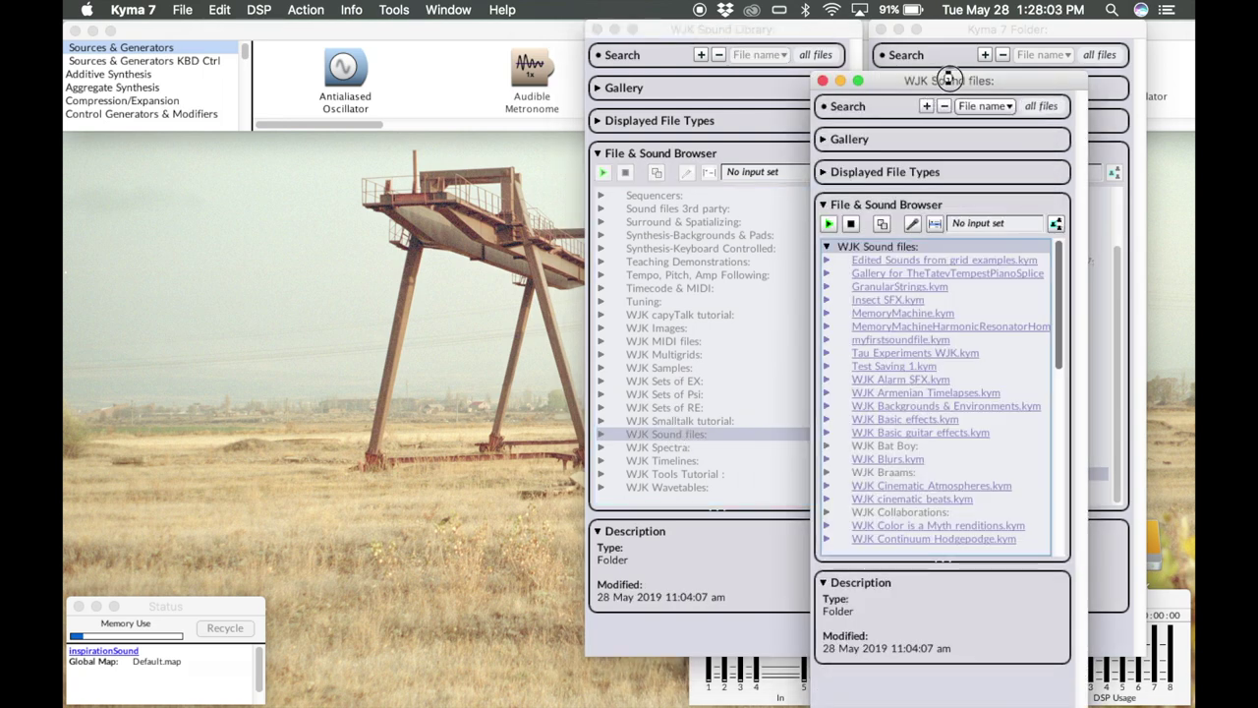
drag(947, 78, 441, 28)
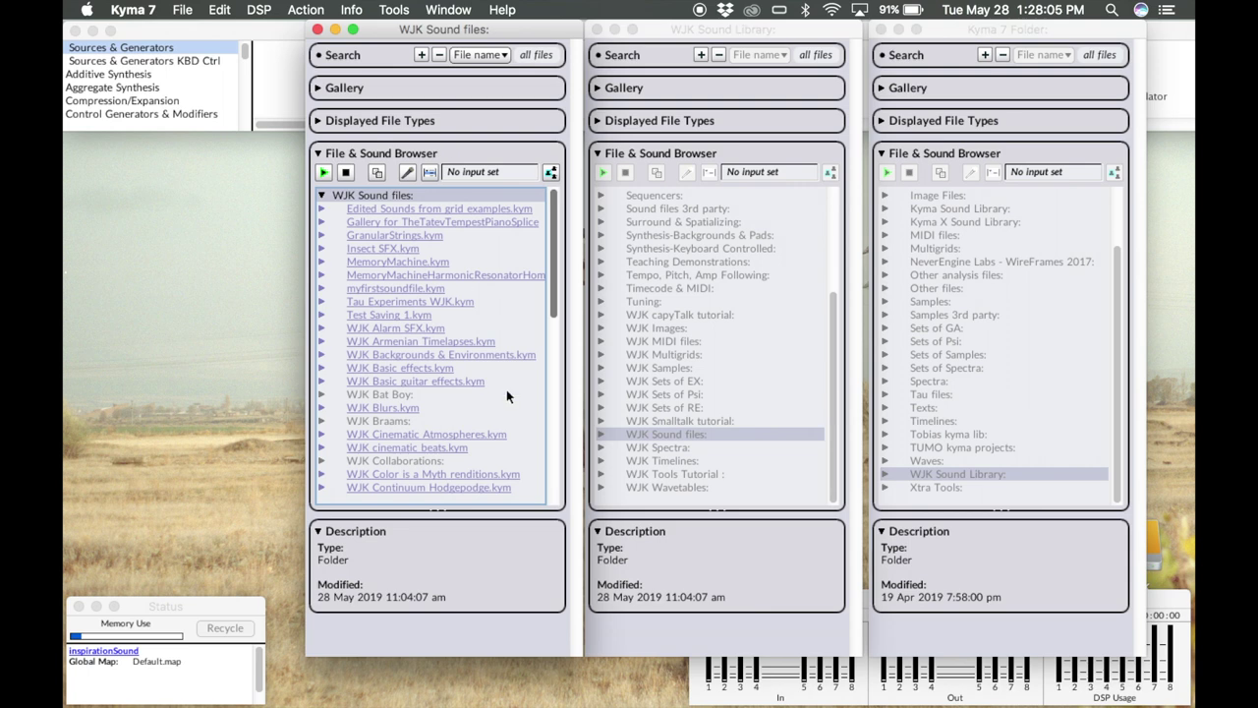
scroll(452, 444, down, 10)
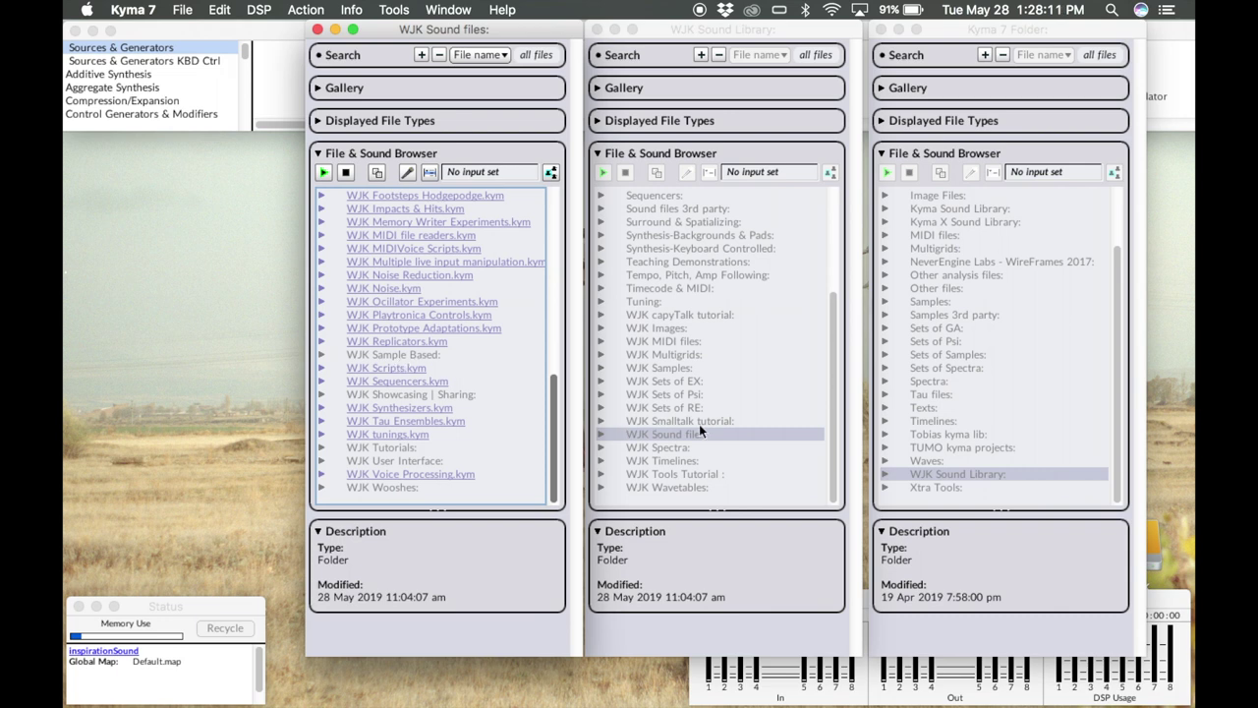
double_click(657, 367)
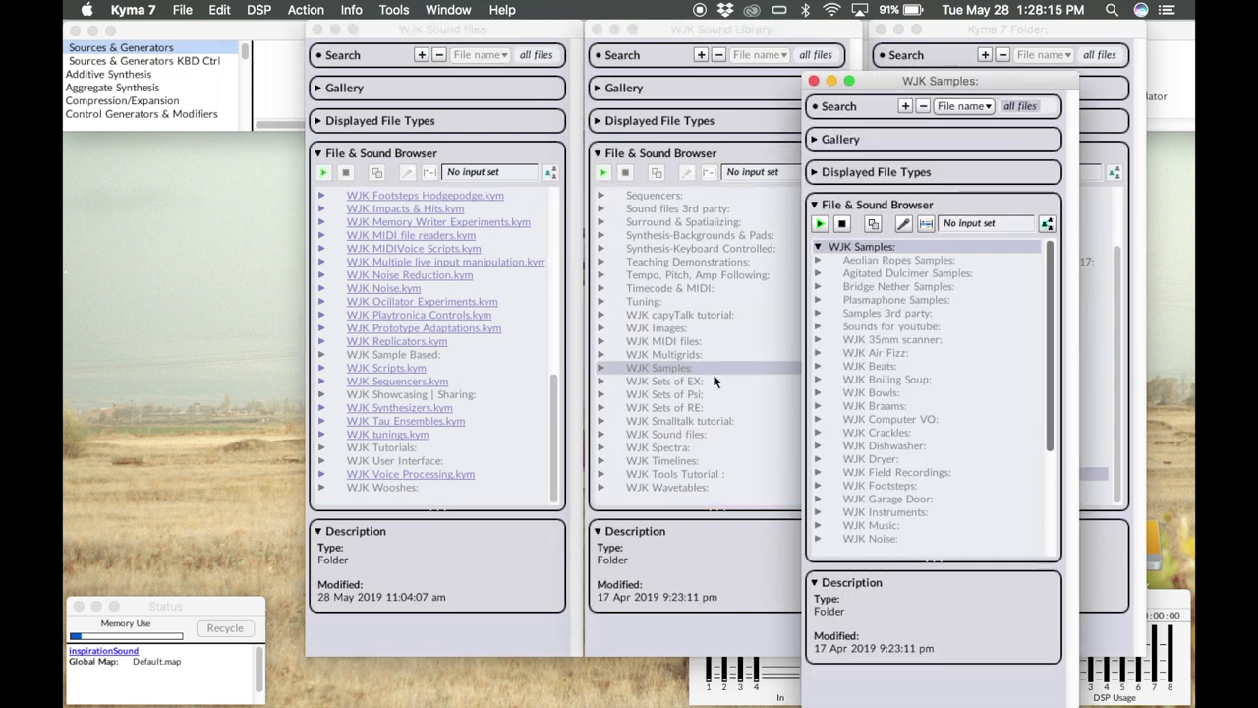
drag(924, 87, 196, 13)
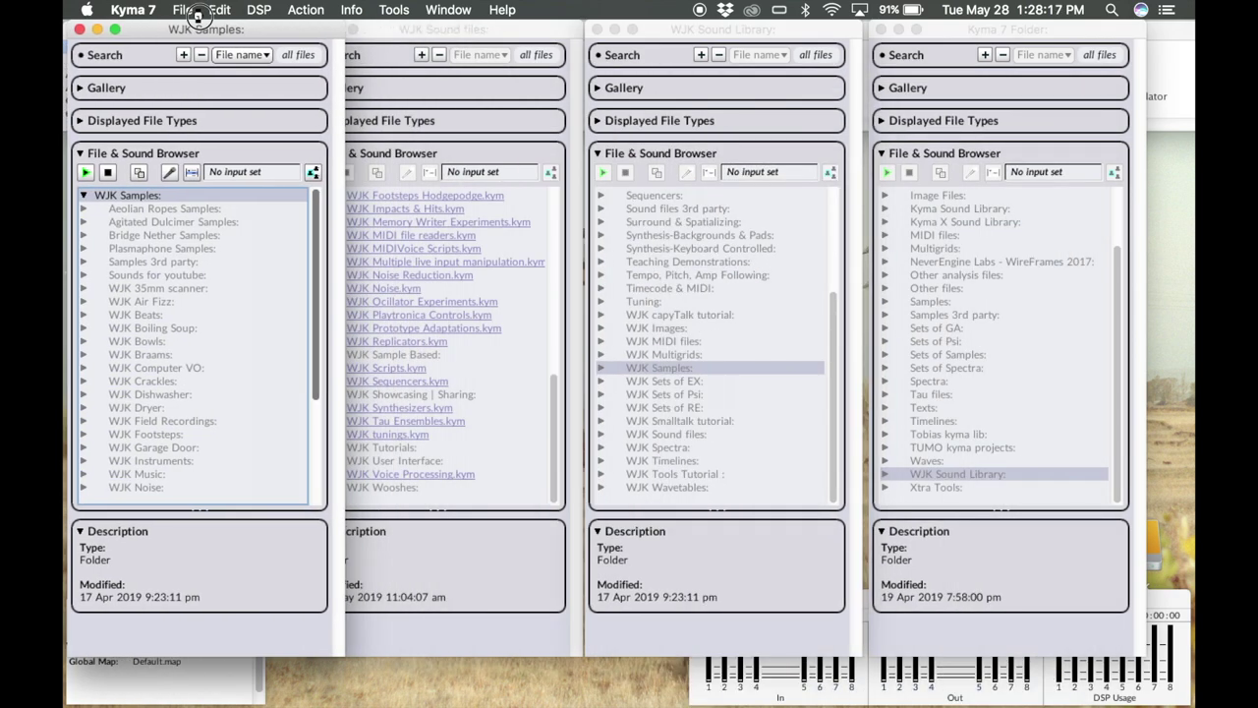
Space the four browser windows out side by side along the screen top
drag(885, 31, 928, 32)
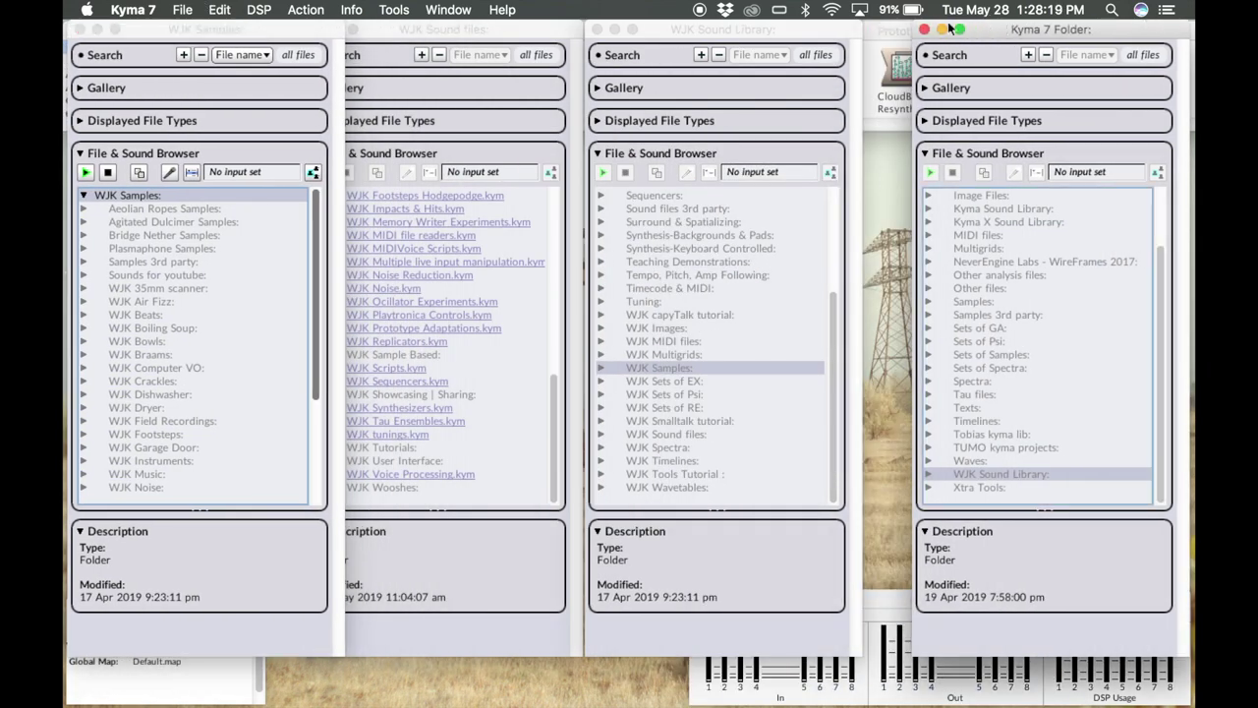
drag(808, 33, 847, 32)
drag(561, 28, 595, 24)
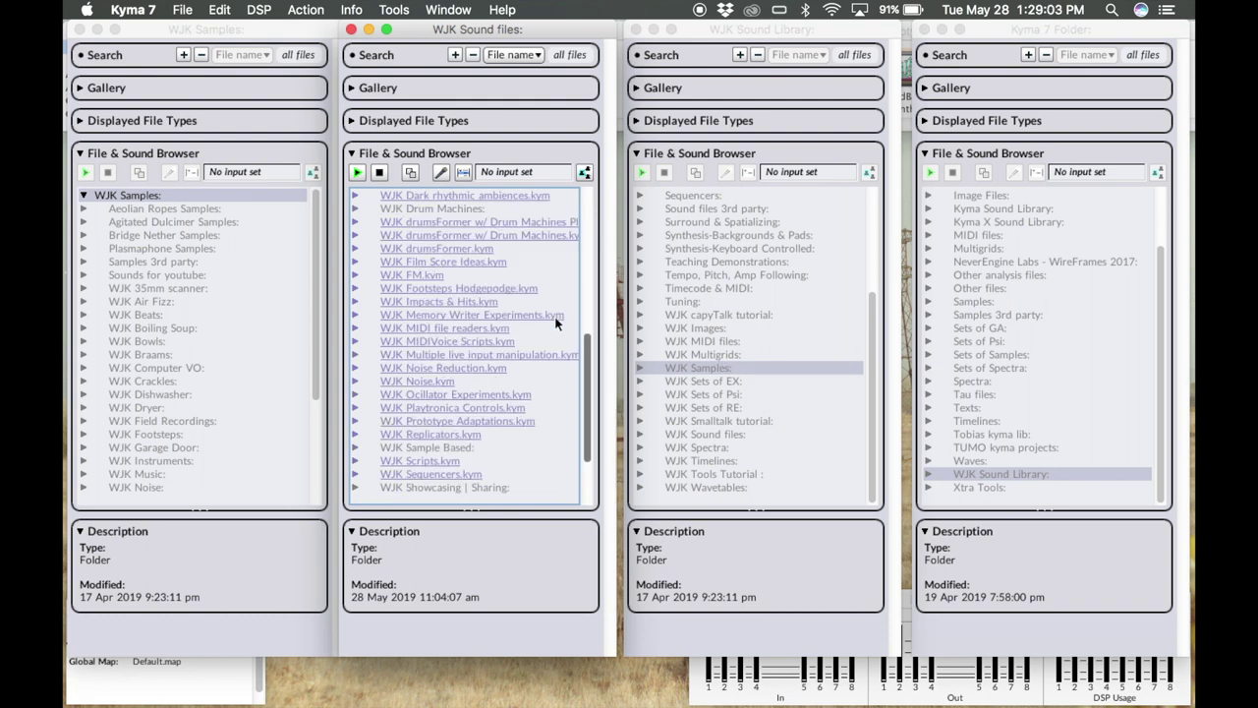
scroll(554, 329, up, 10)
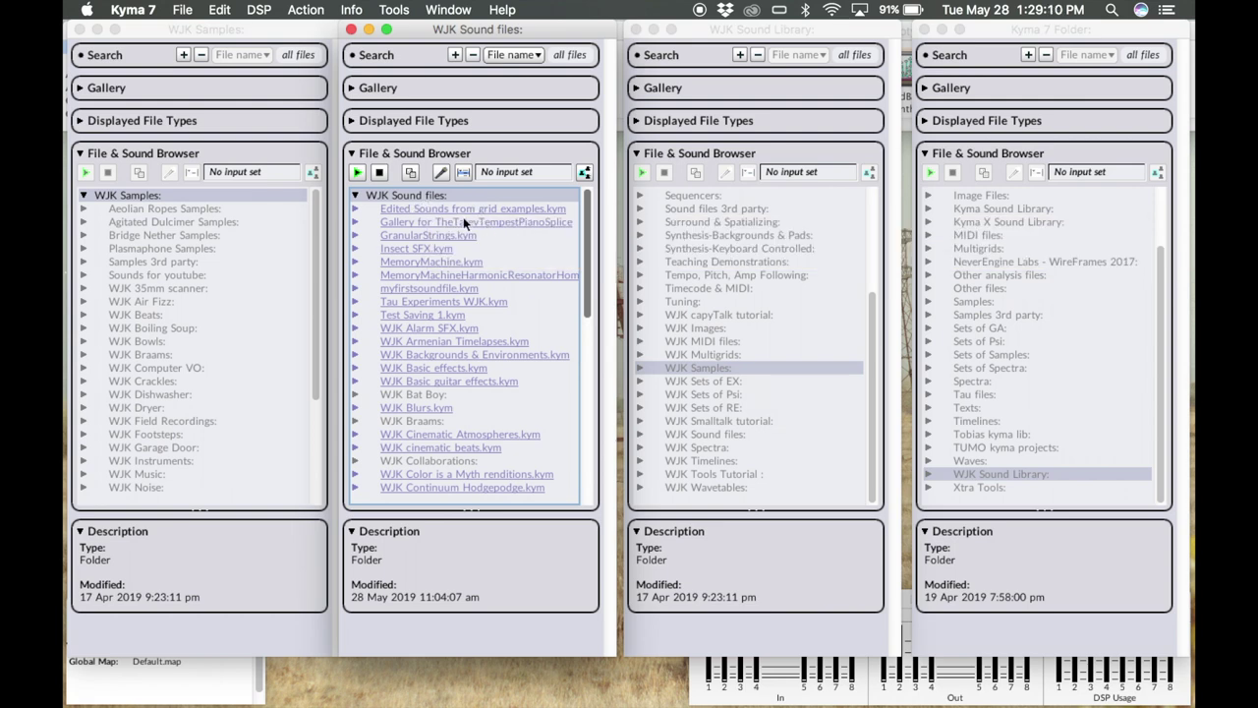
Expand WJK Alarm SFX.kym in WJK Sound files and select its '35mm scanner 01' Multisample Sound
mouse_move(453, 211)
scroll(461, 323, down, 5)
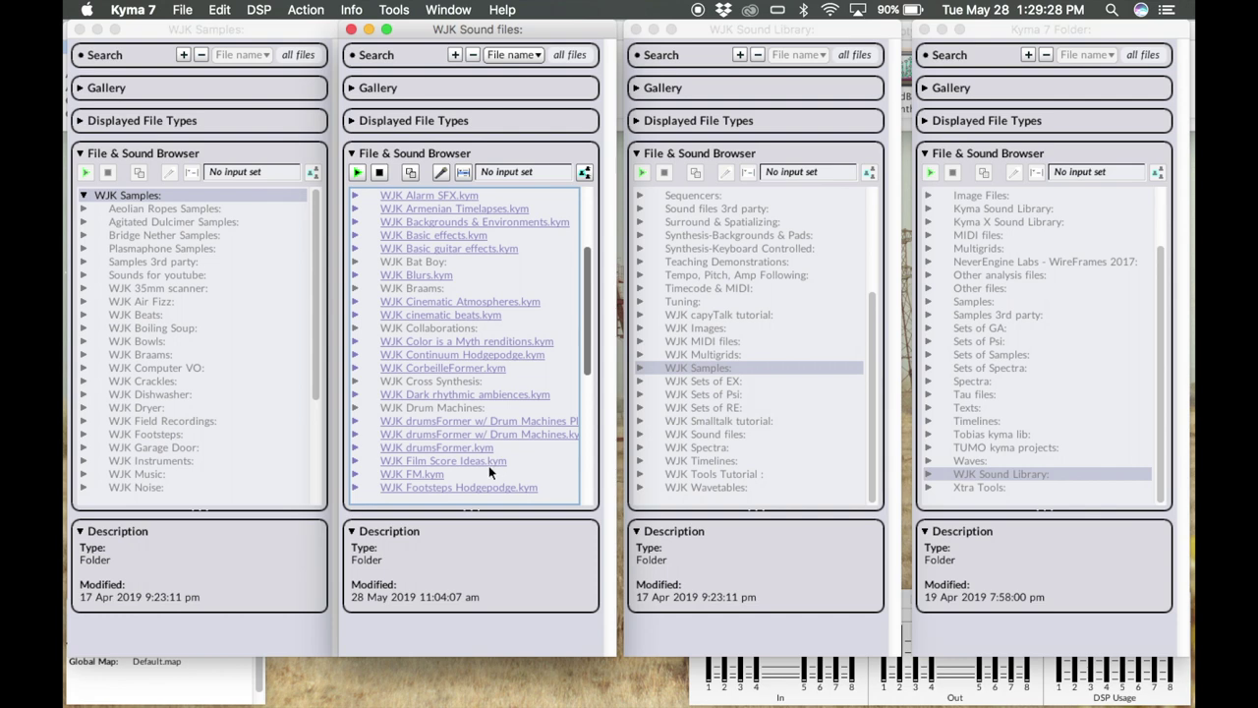
scroll(469, 434, up, 5)
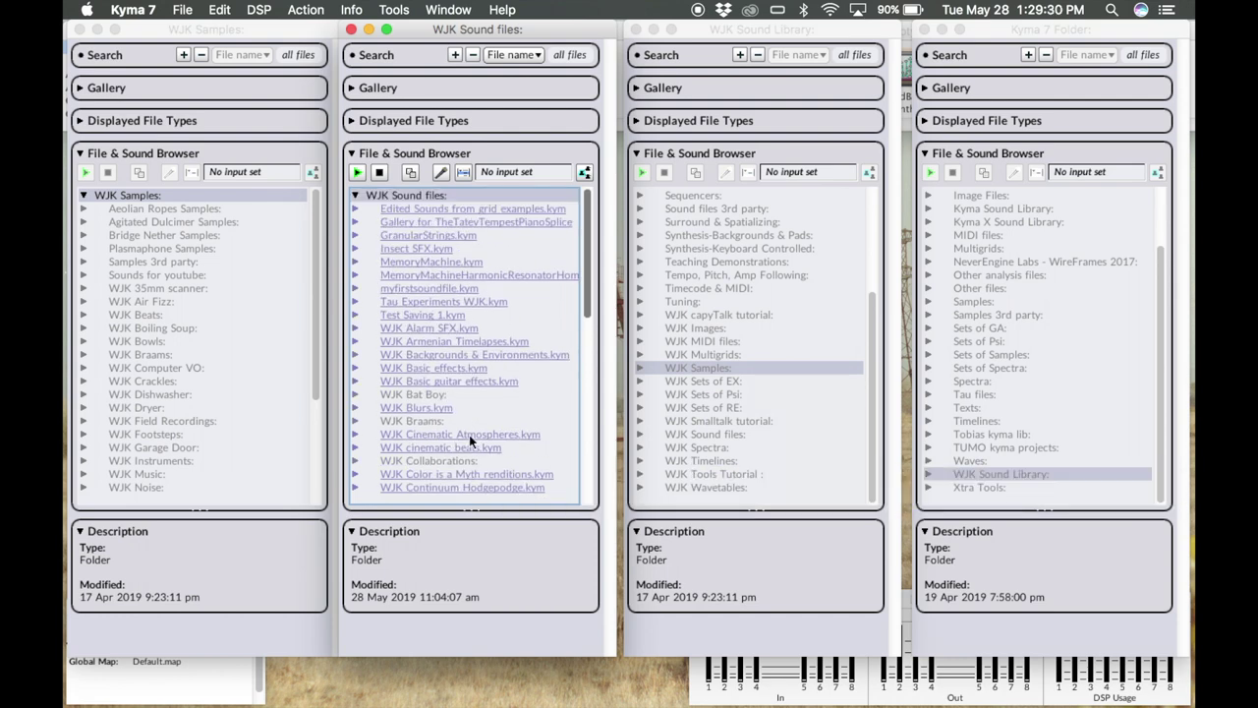
click(355, 211)
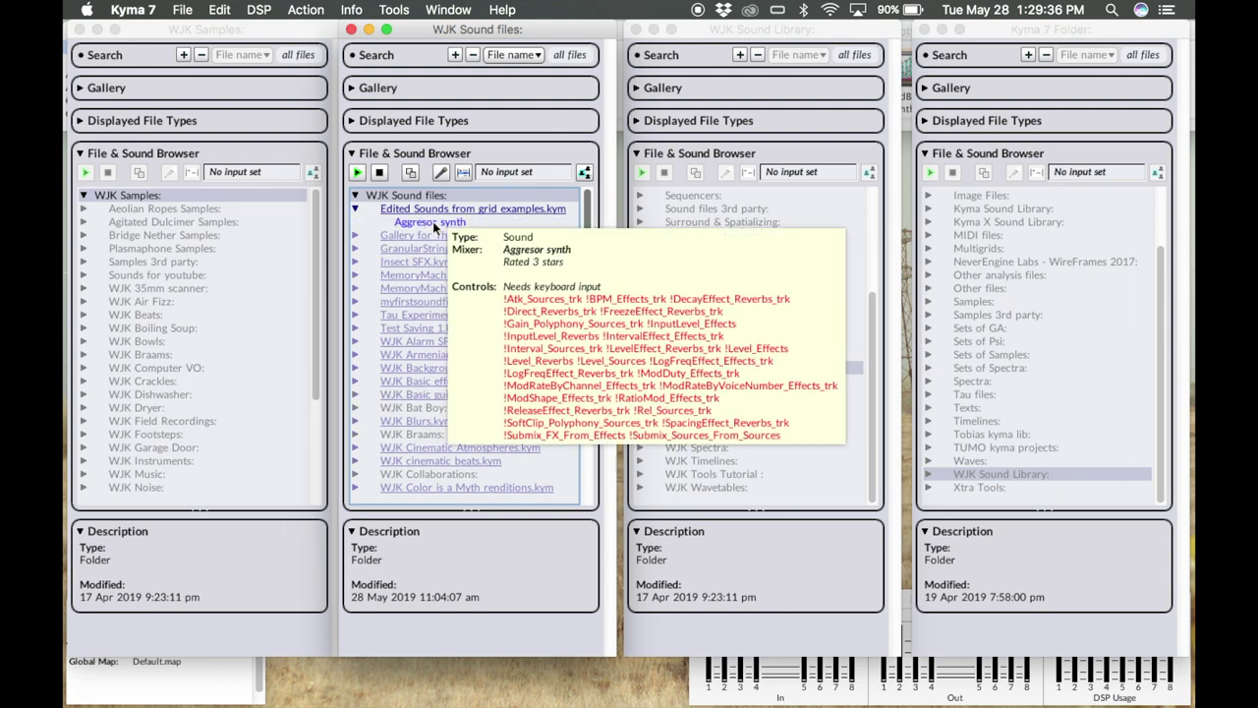
click(354, 209)
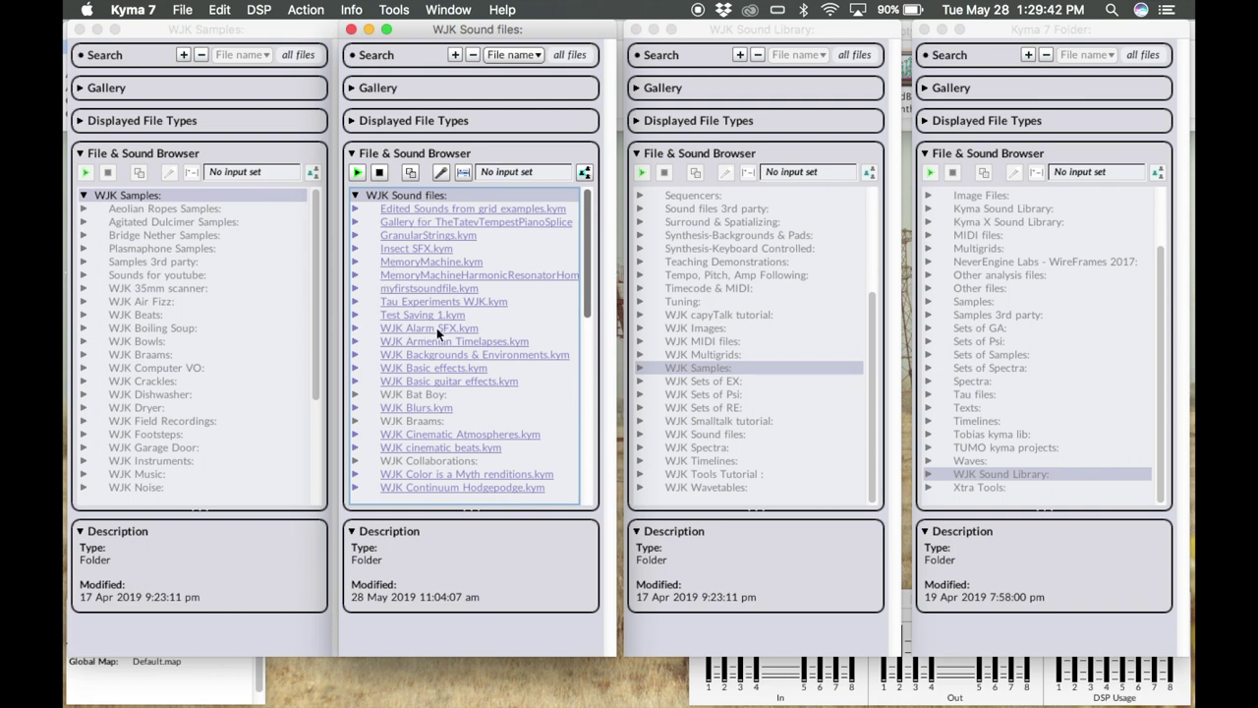
click(356, 330)
scroll(425, 346, down, 2)
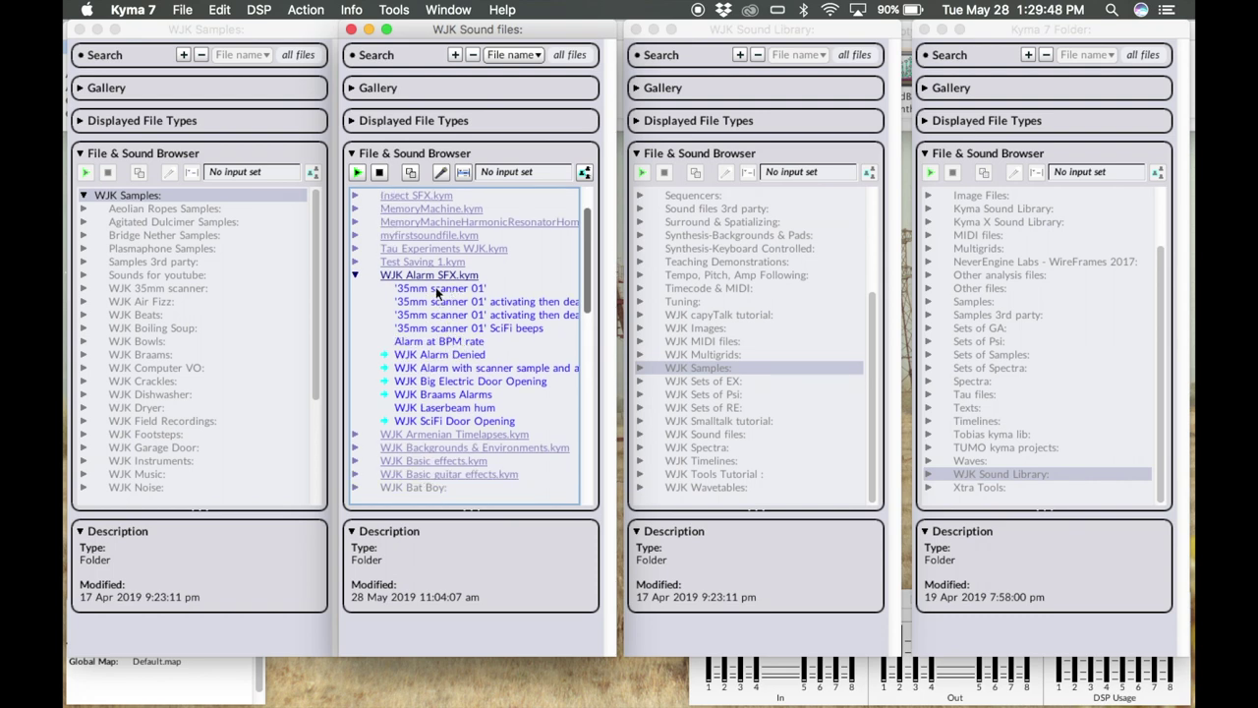
click(436, 288)
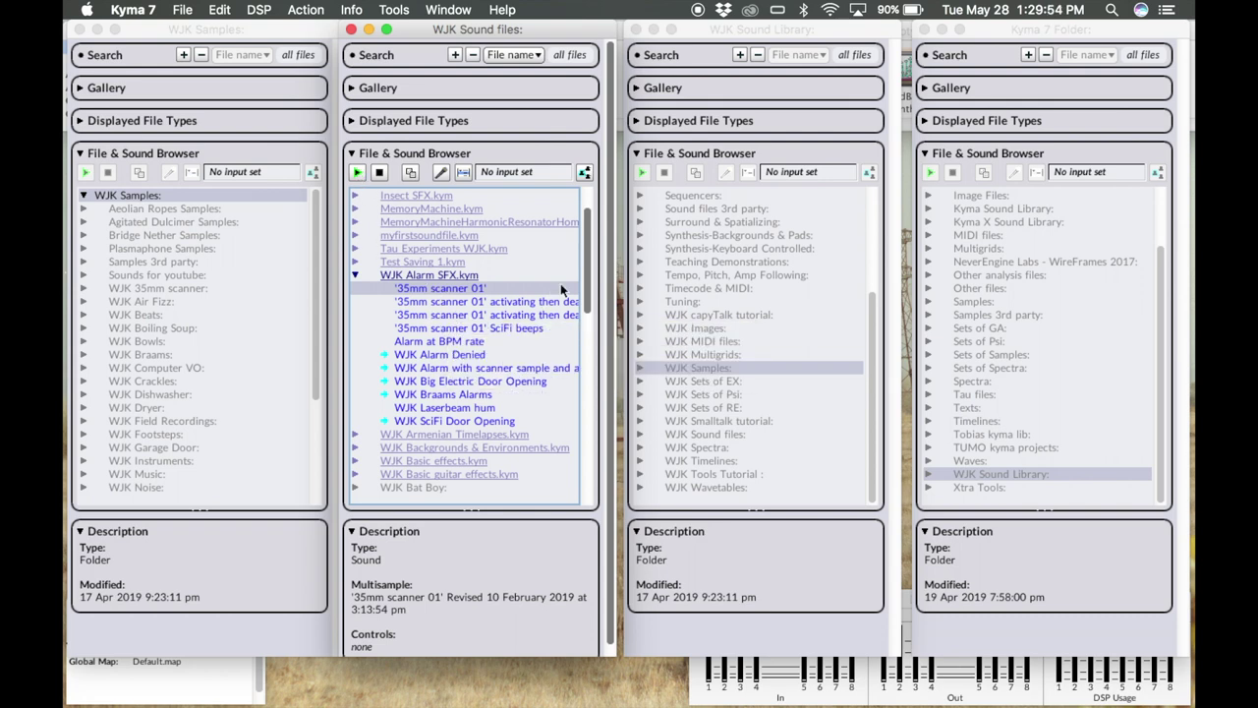
scroll(584, 276, down, 1)
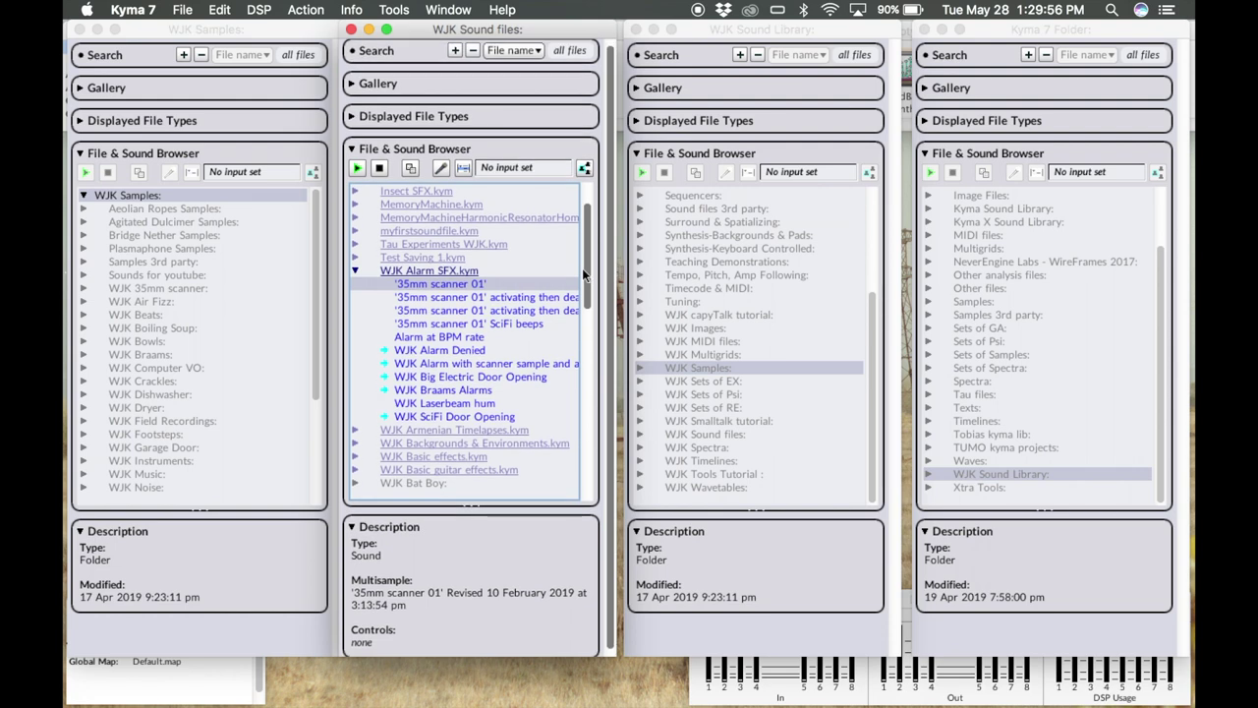
scroll(534, 278, up, 3)
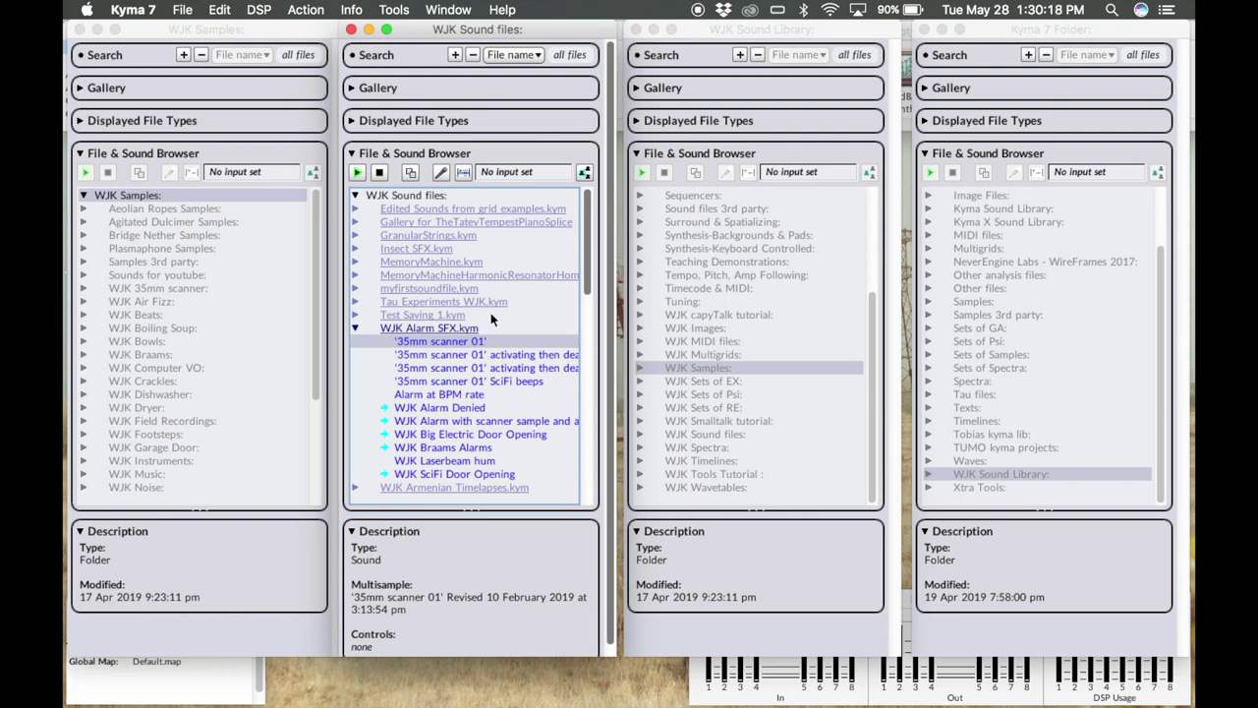
scroll(460, 339, down, 6)
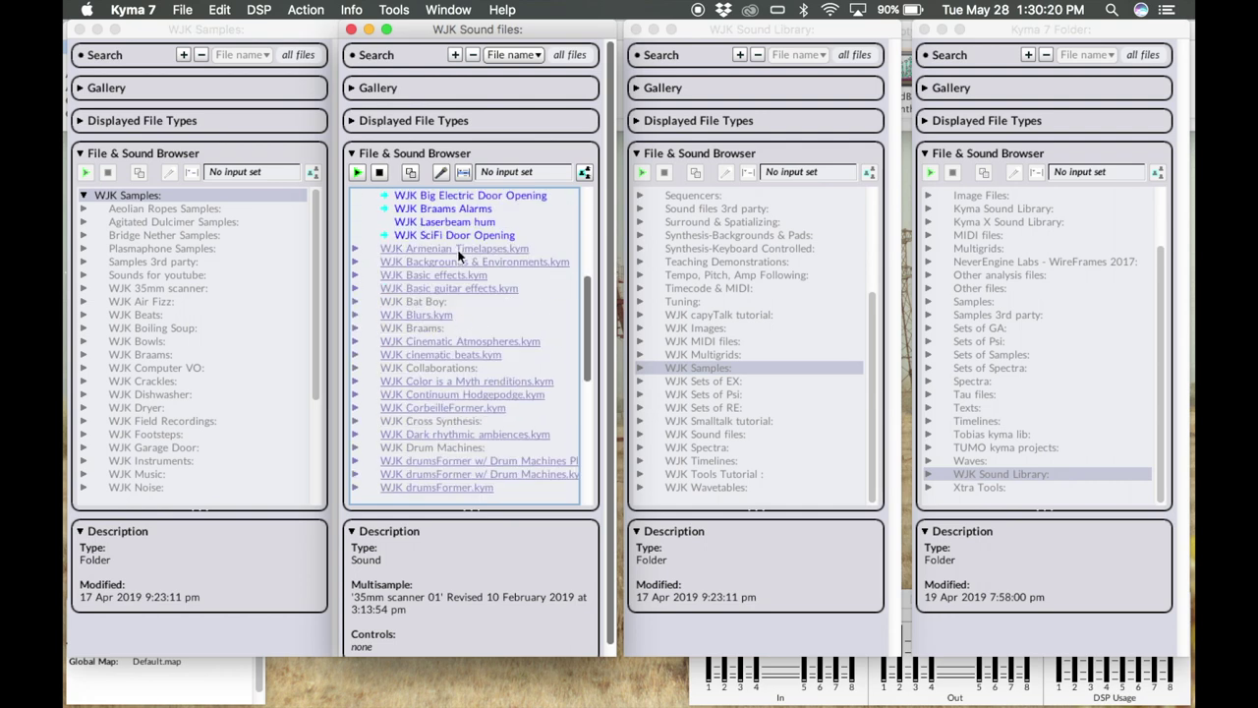
scroll(459, 257, up, 6)
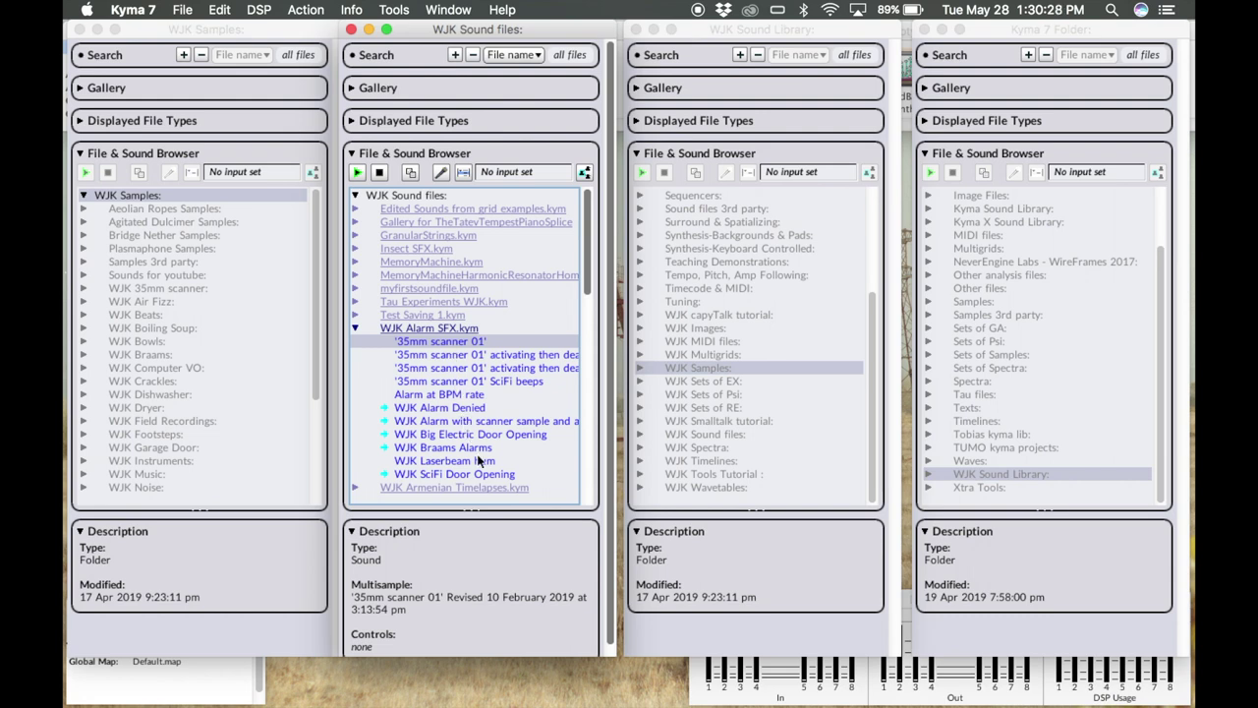
double_click(445, 326)
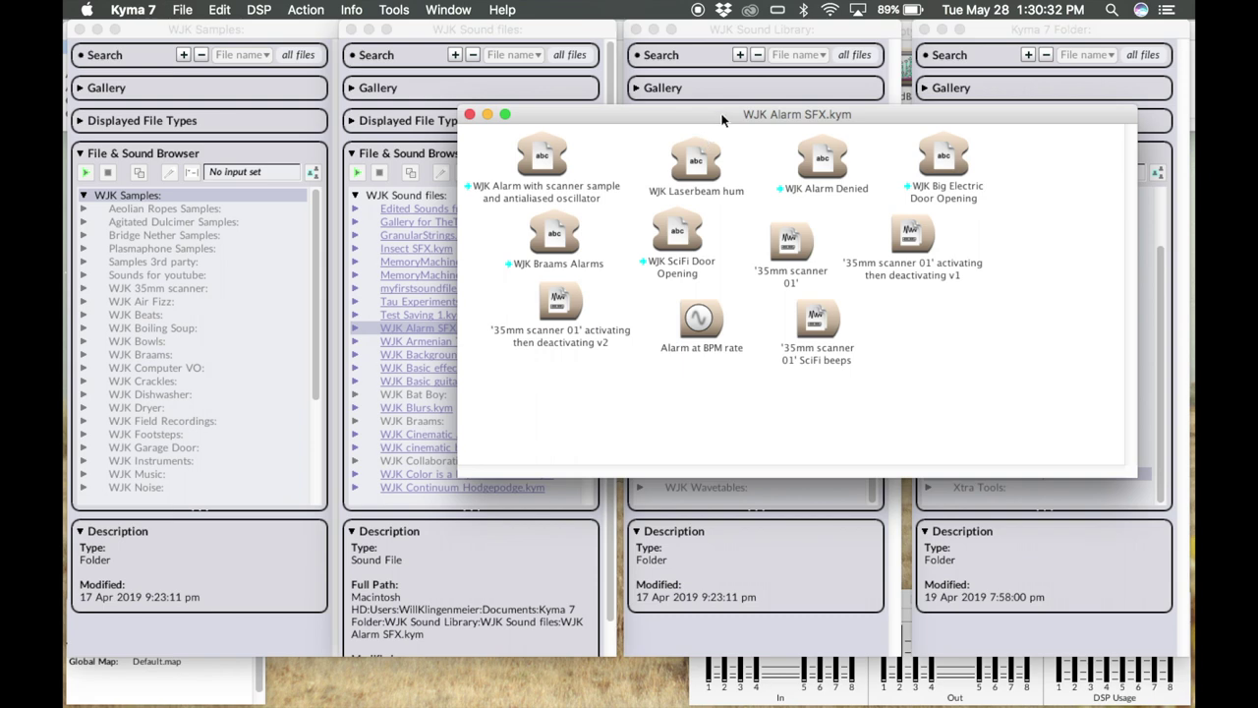
Open 'WJK Alarm with scanner sample and antialiased oscillator' from the WJK Alarm SFX.kym window for editing
drag(722, 119, 808, 112)
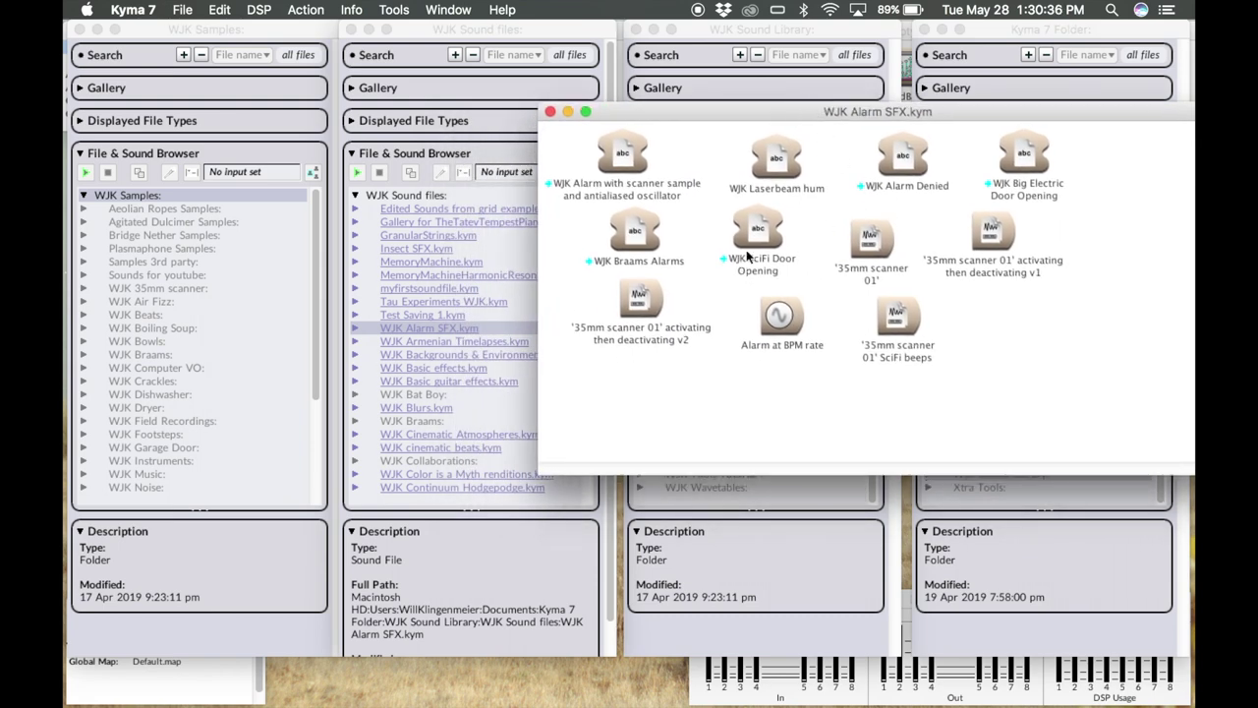
click(358, 328)
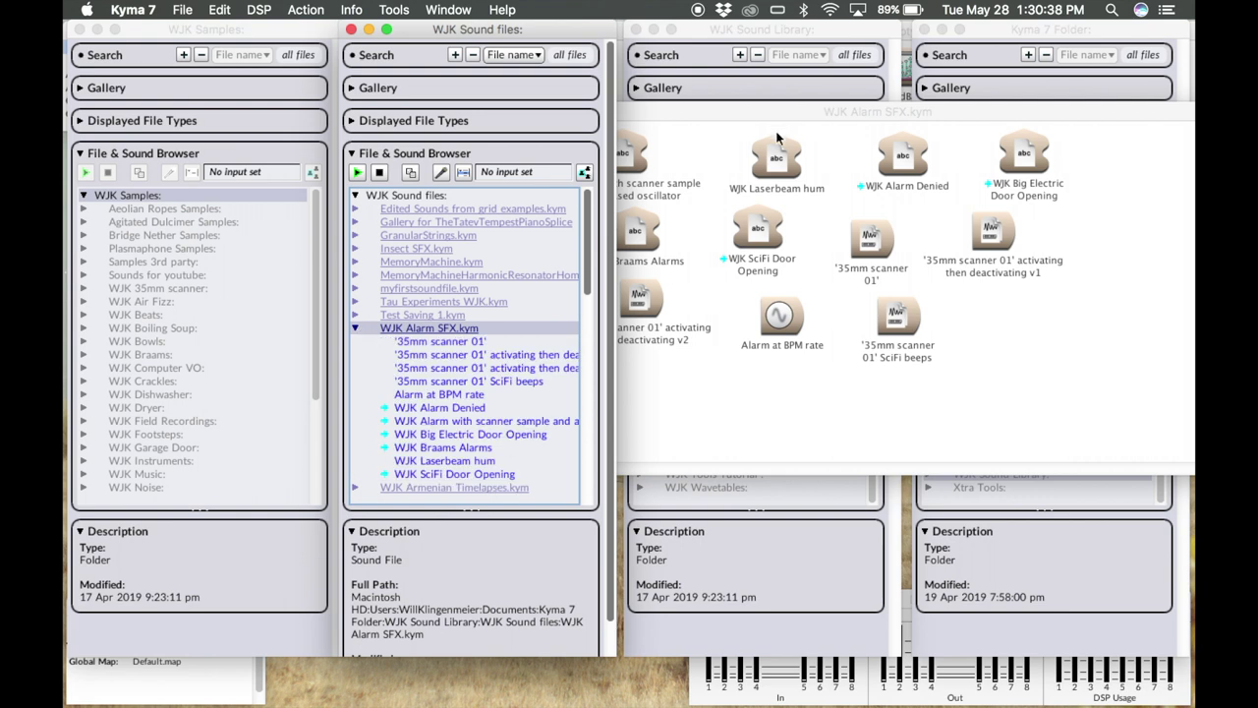
click(829, 112)
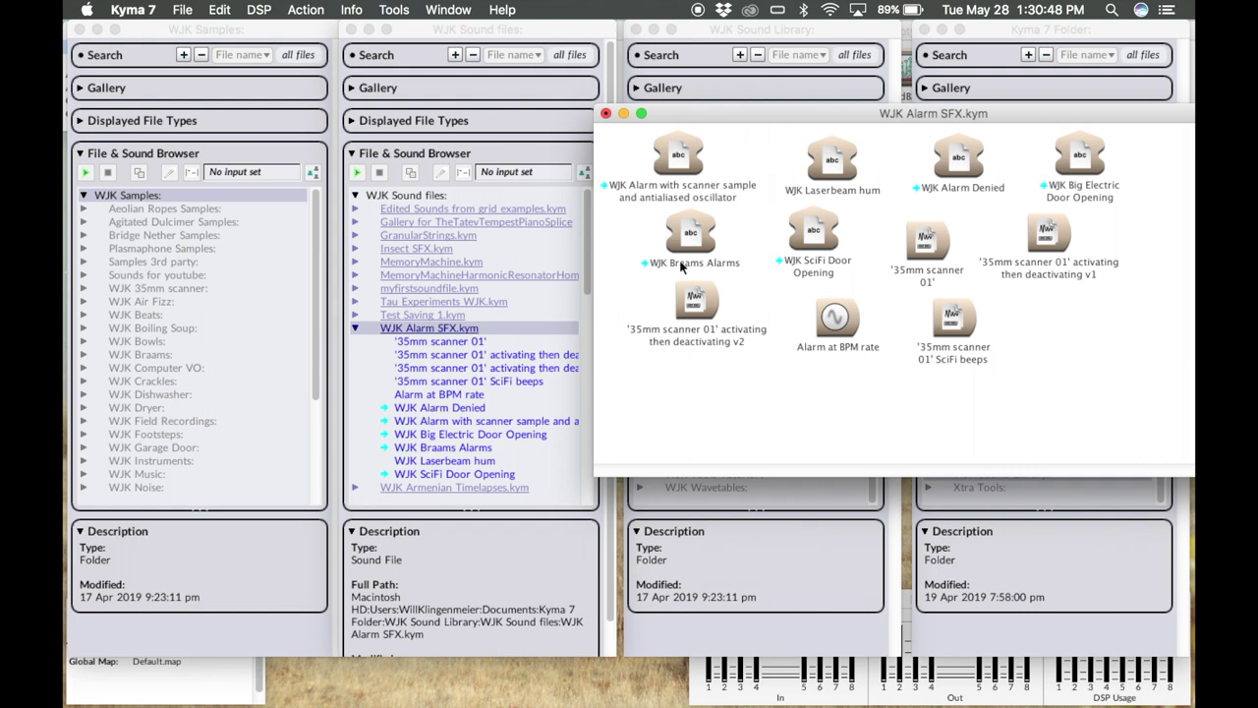
drag(786, 112, 767, 109)
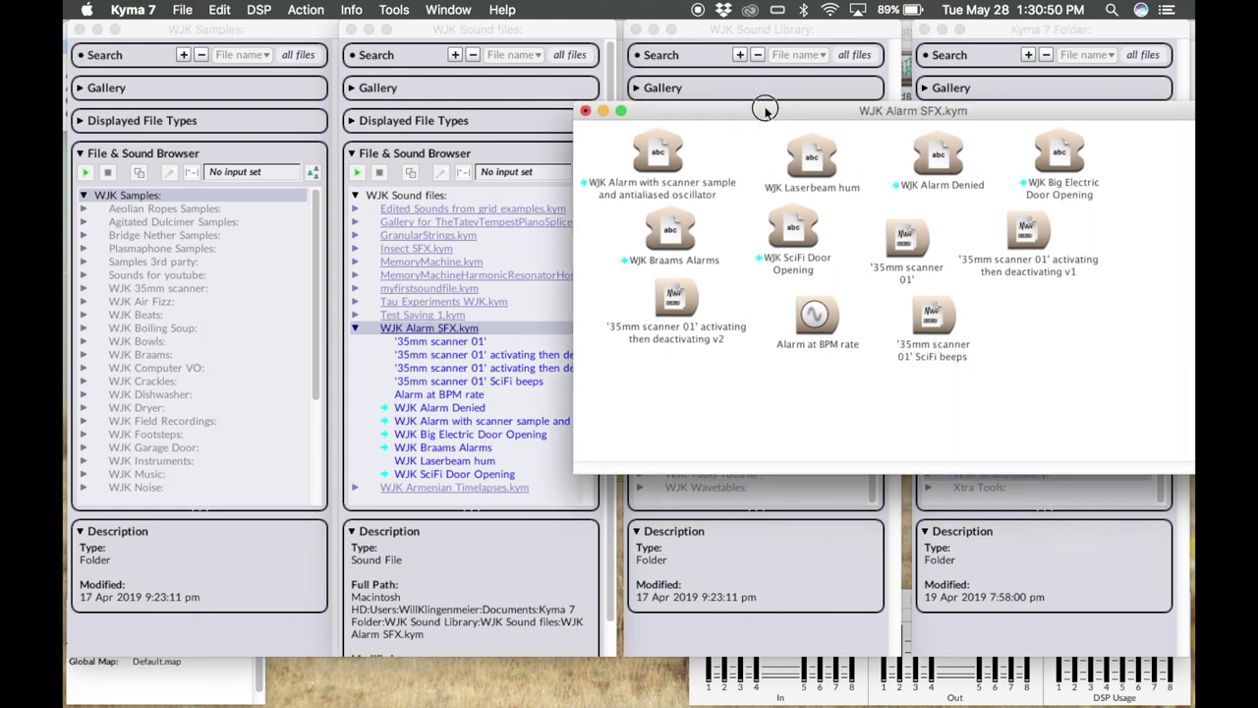
click(672, 149)
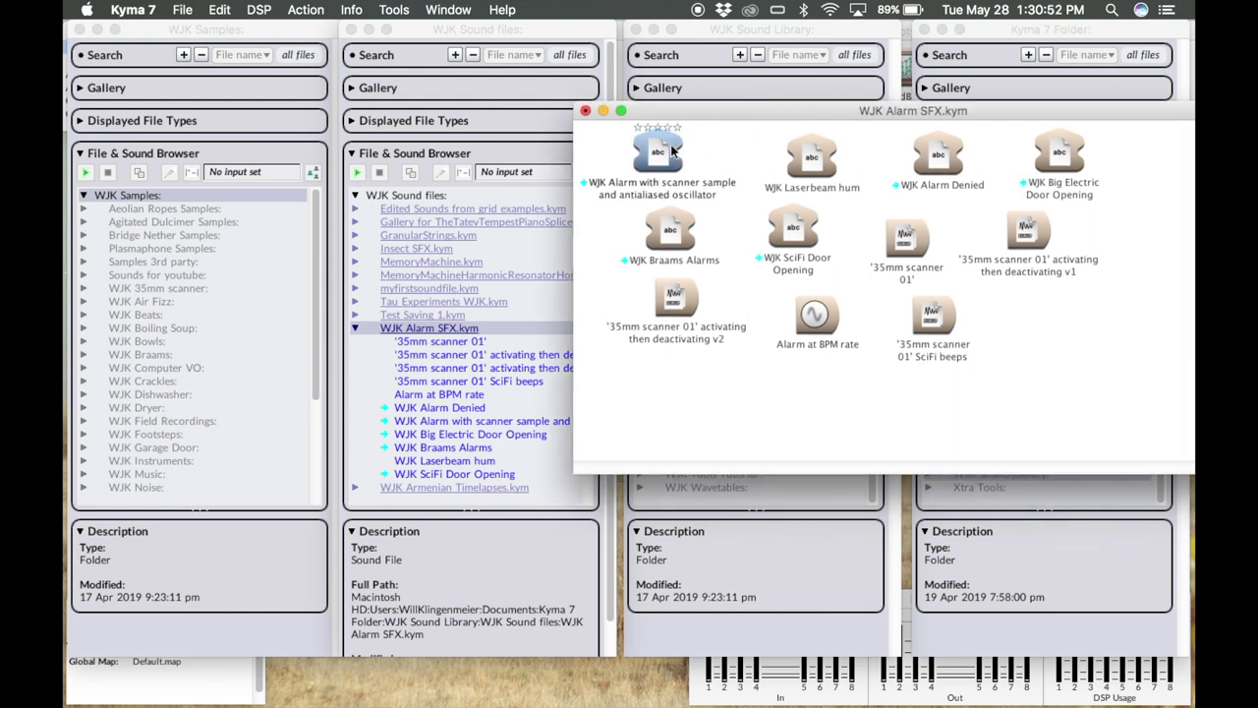
mouse_move(668, 160)
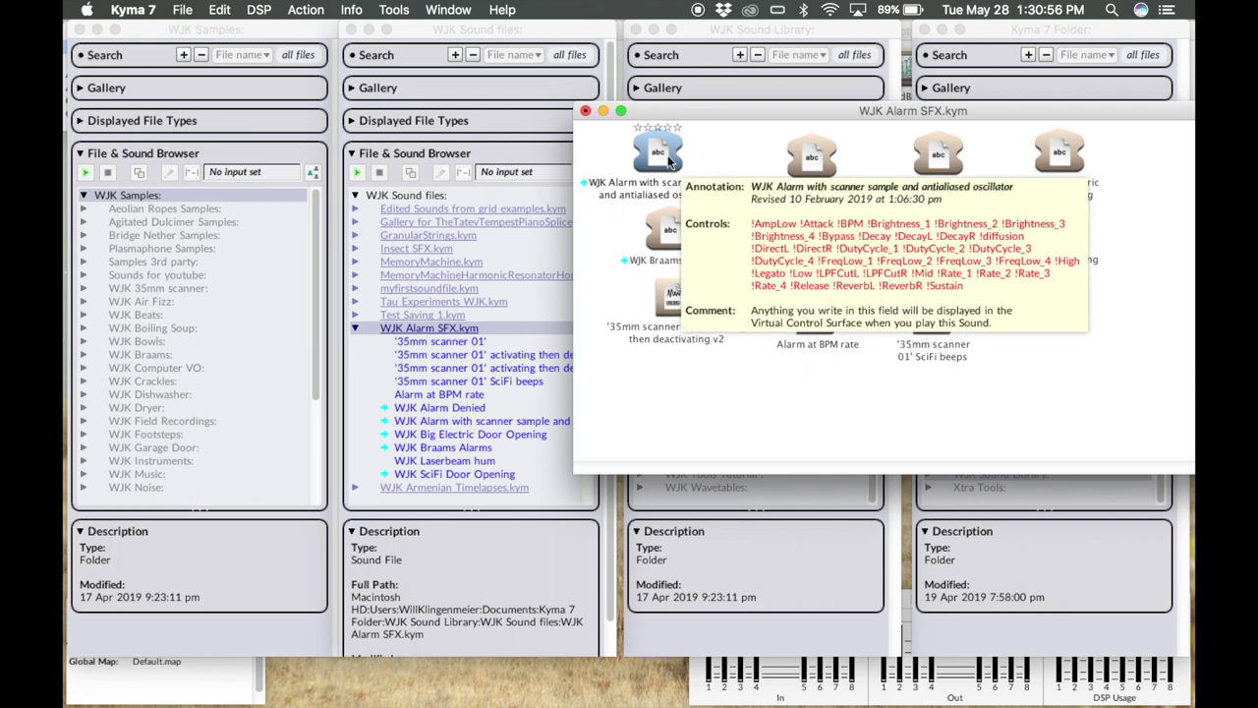
double_click(669, 160)
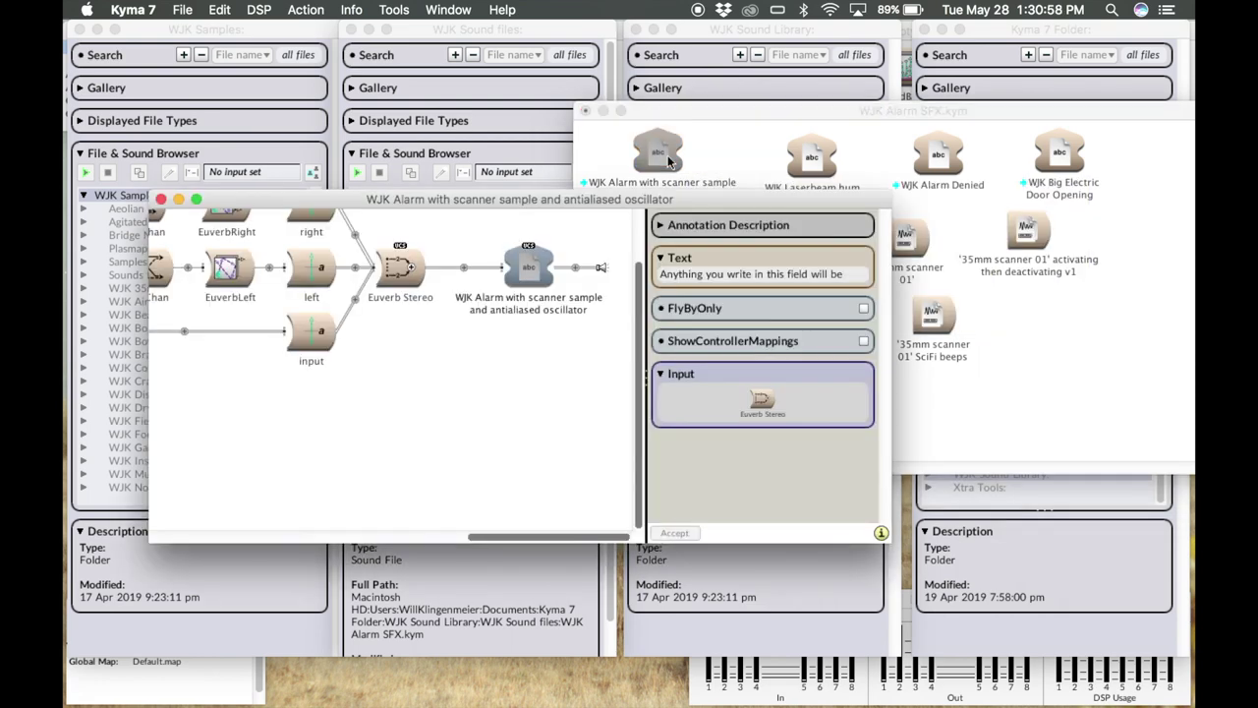
Scroll through the alarm sound's signal flow, then close its editor
scroll(468, 340, left, 10)
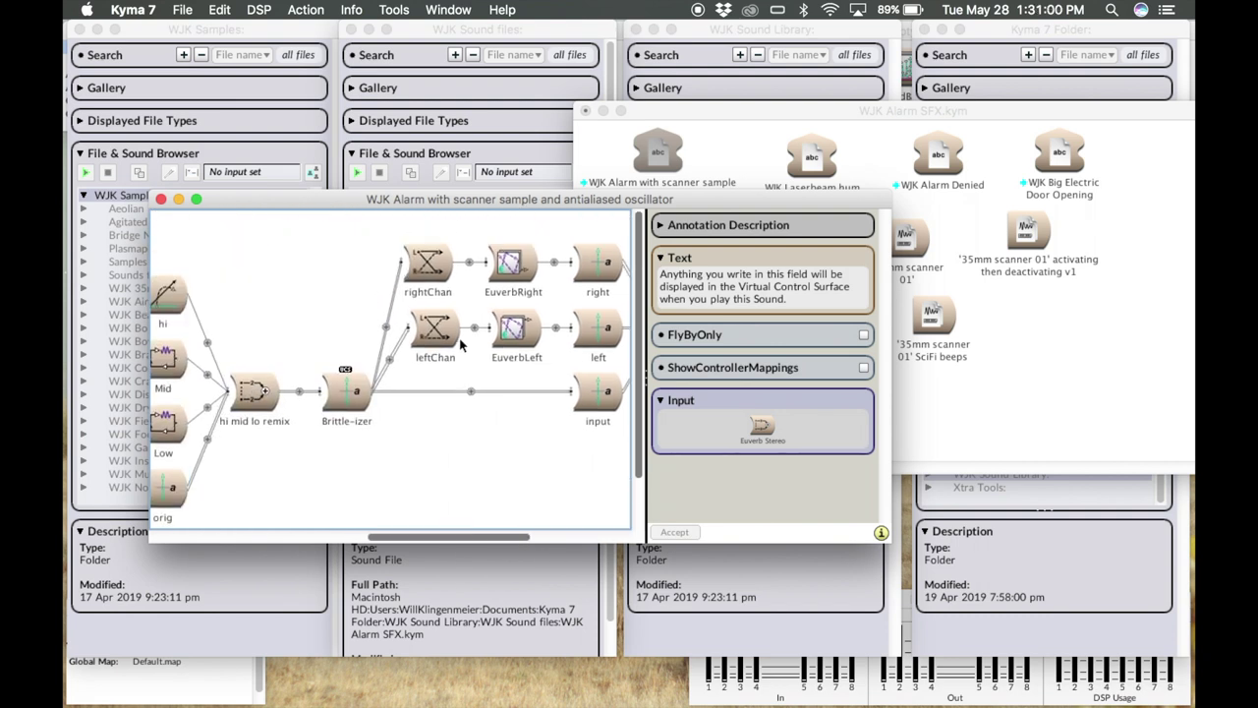
scroll(460, 344, left, 8)
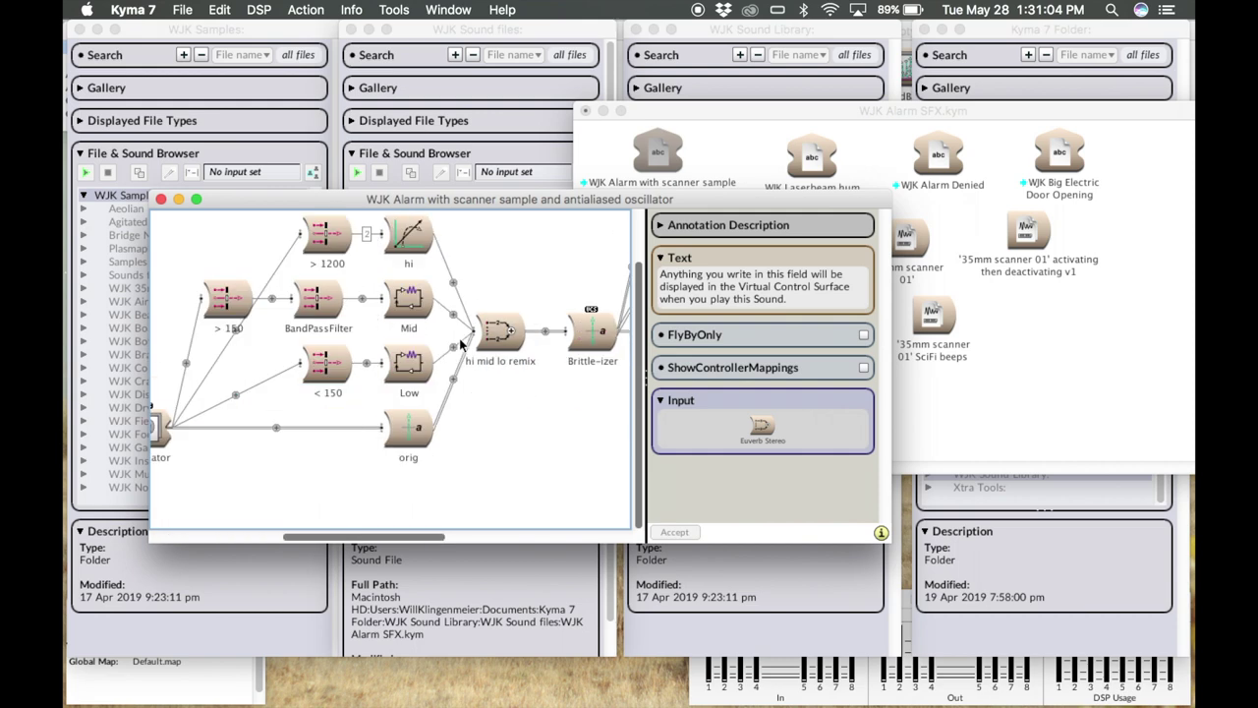
key(super+w)
Move and resize the WJK Alarm SFX.kym window
drag(707, 113, 765, 111)
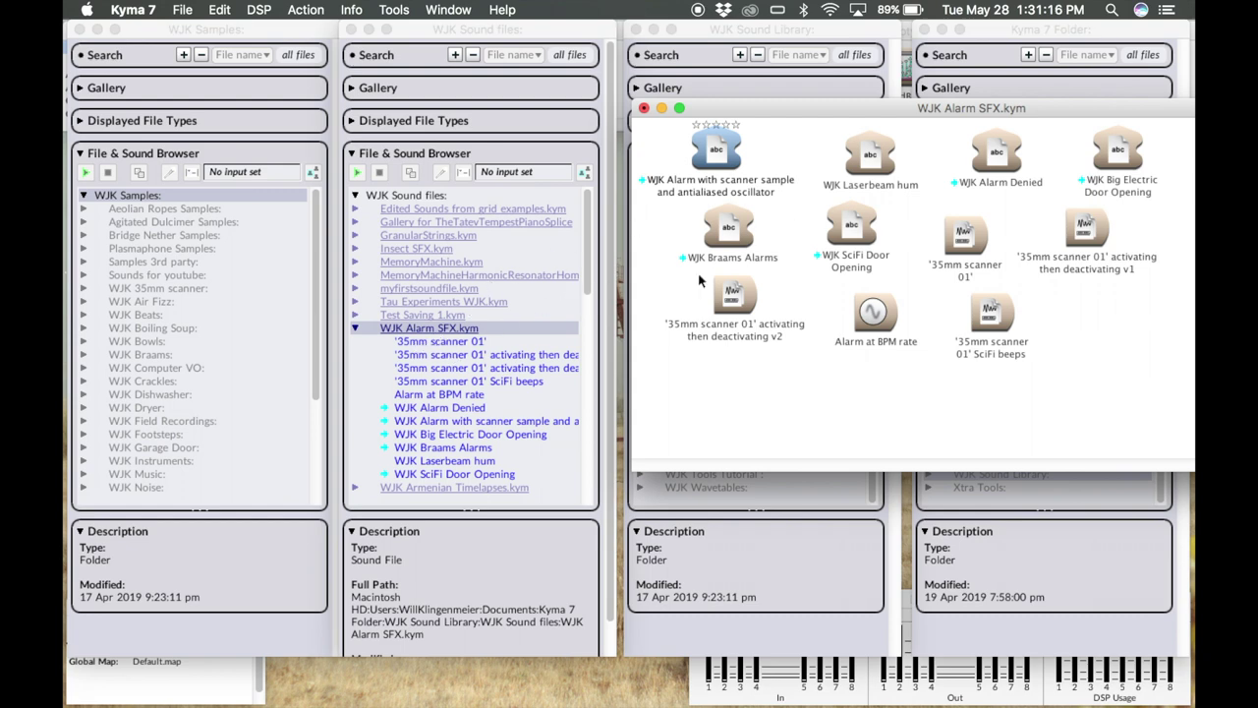
drag(787, 116, 670, 50)
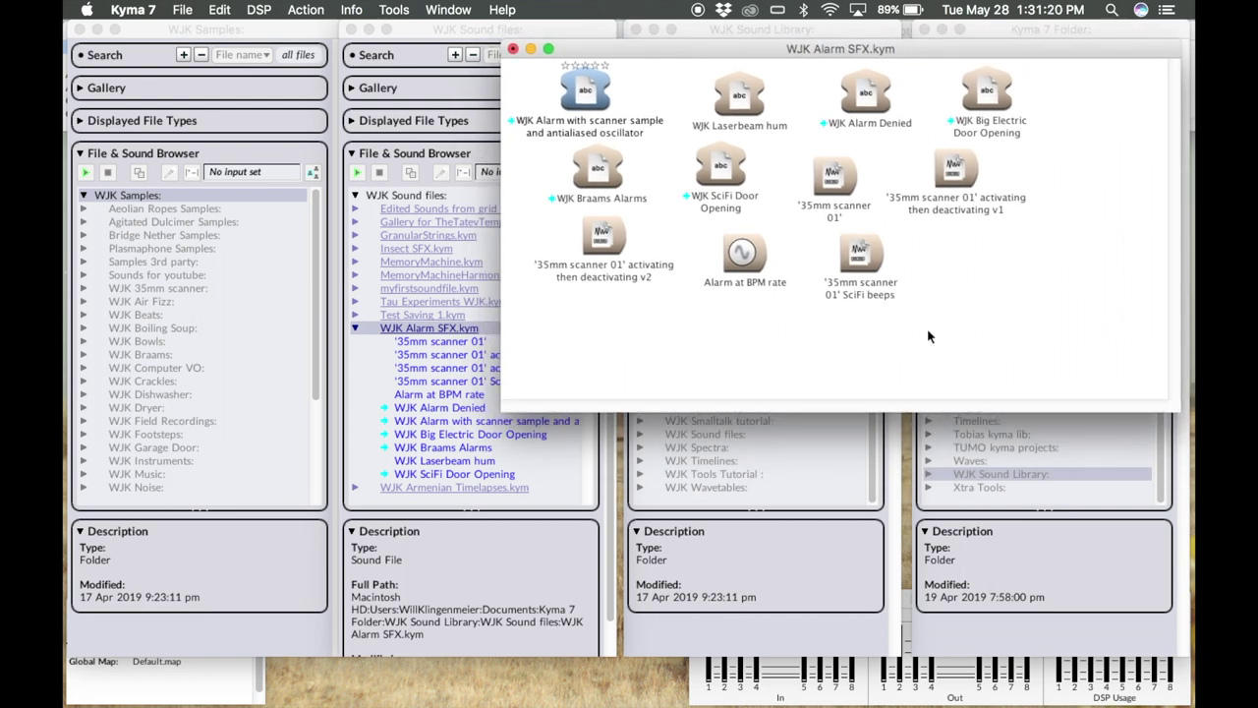
mouse_move(1173, 413)
mouse_down()
mouse_move(1158, 452)
mouse_move(1121, 465)
mouse_move(1157, 425)
mouse_up()
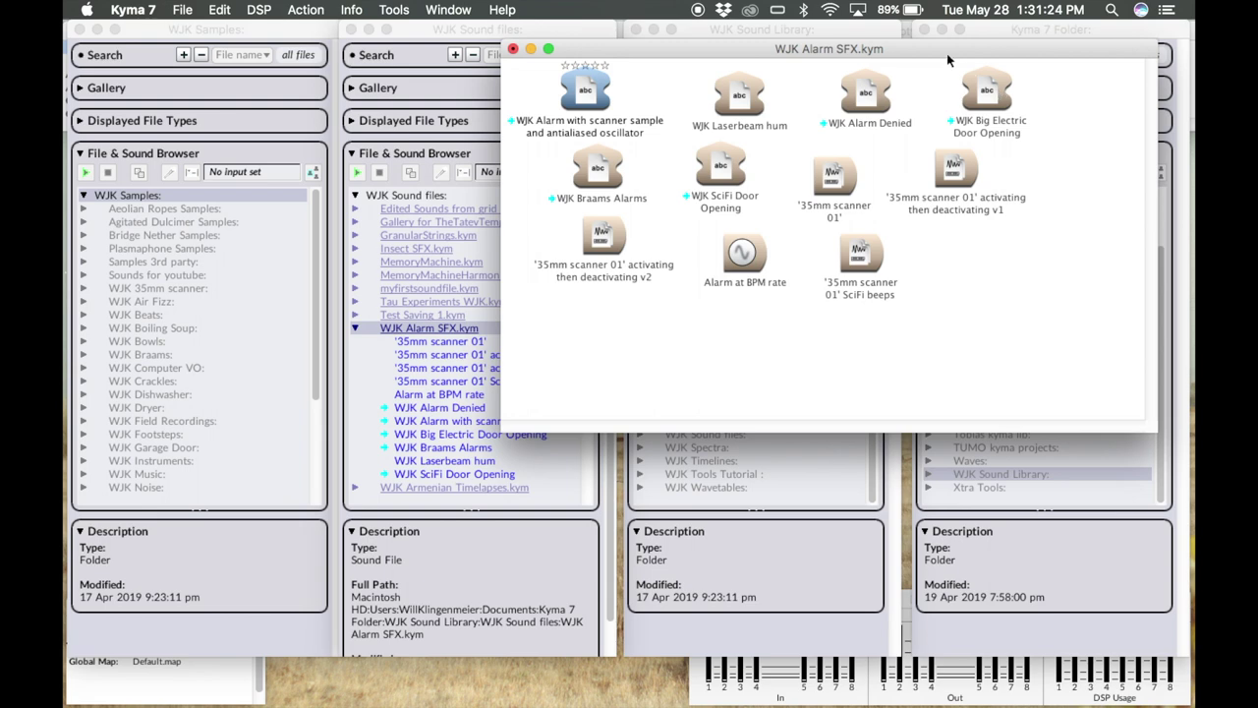
drag(912, 51, 962, 64)
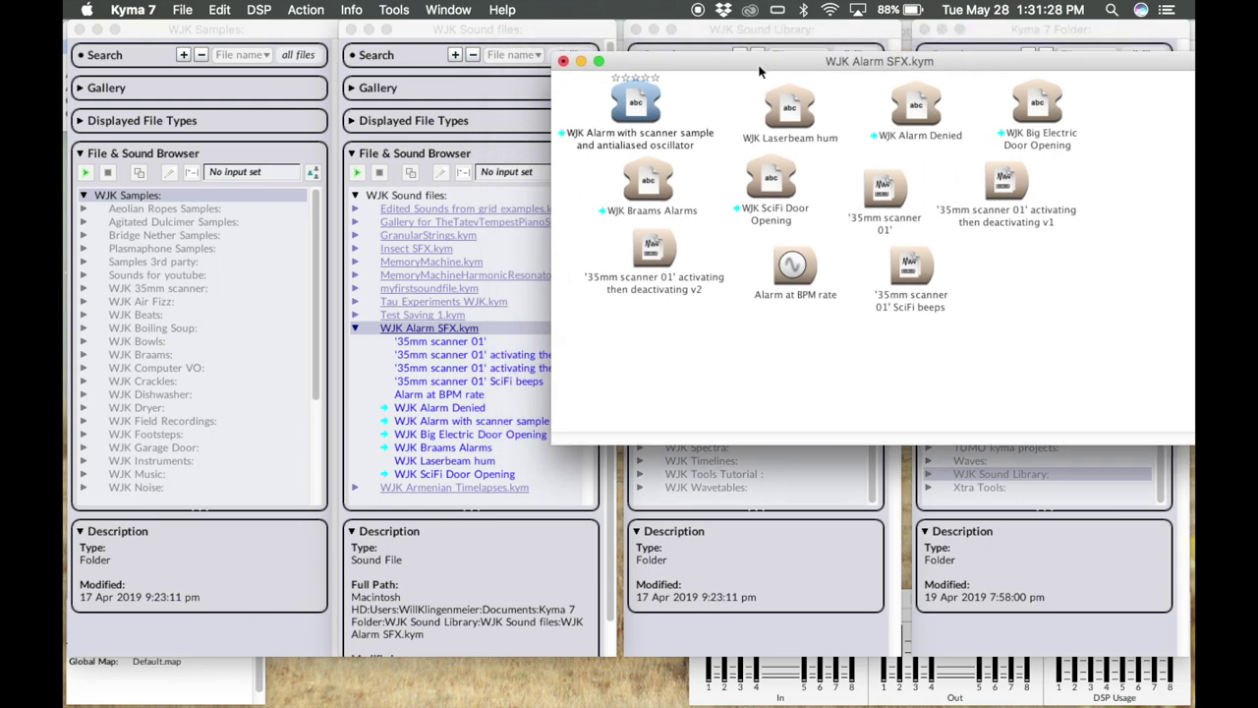
drag(762, 65, 746, 83)
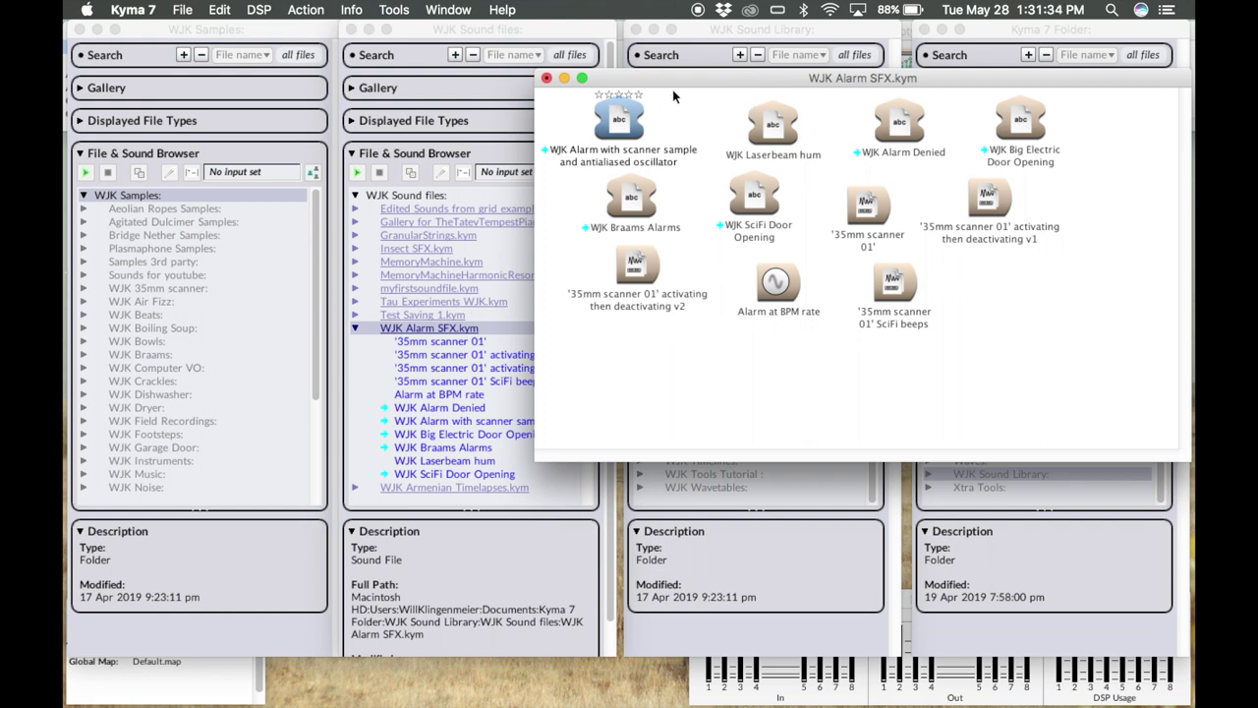
drag(688, 85, 771, 63)
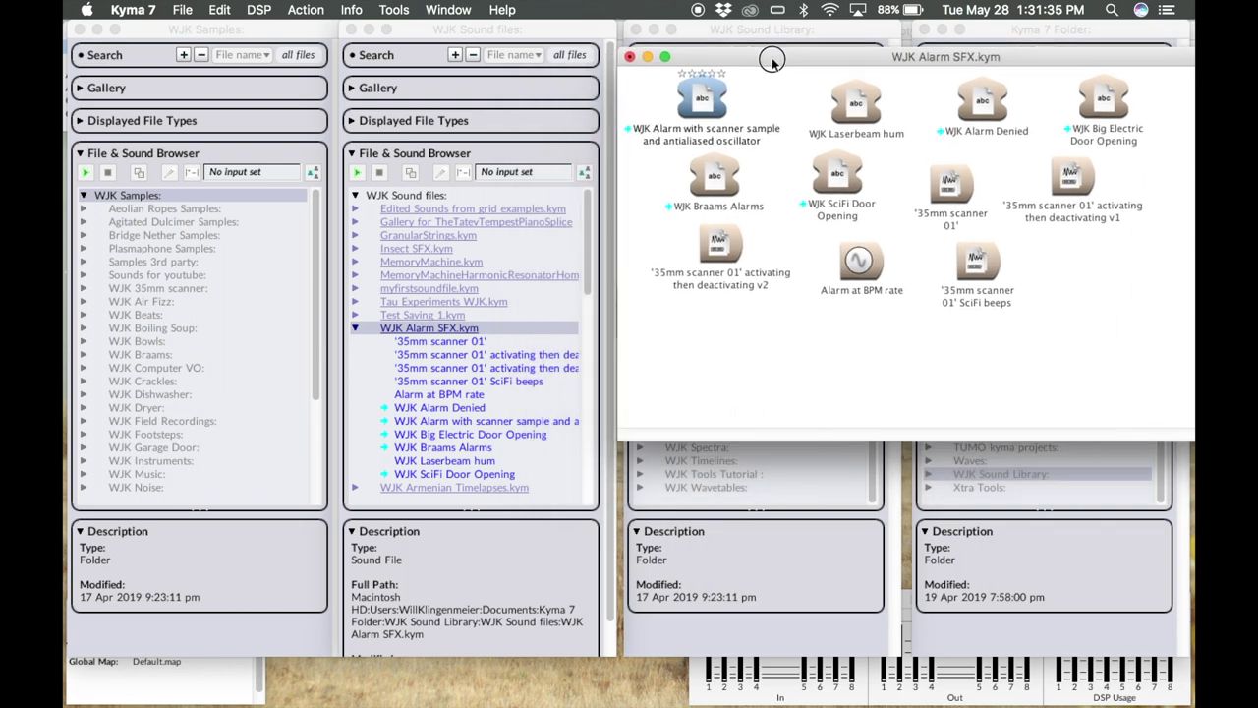
Create a new Sound file and position its empty Untitled window beside WJK Alarm SFX.kym
click(182, 9)
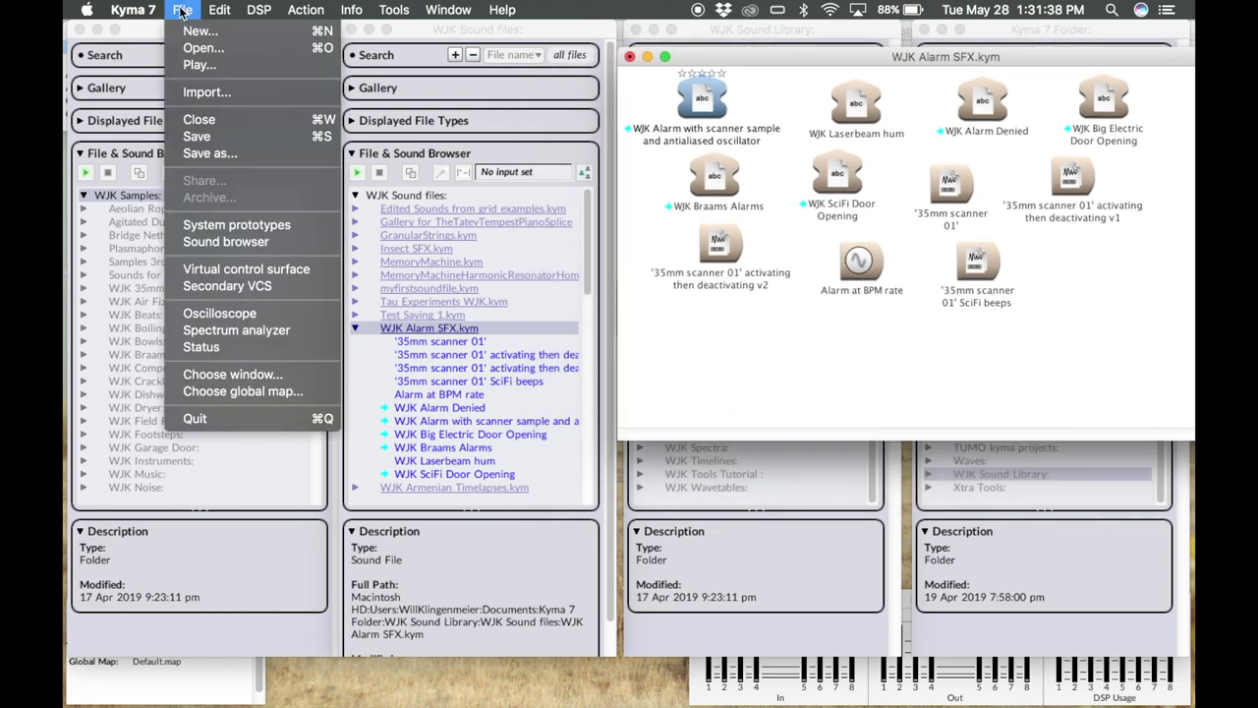
click(199, 30)
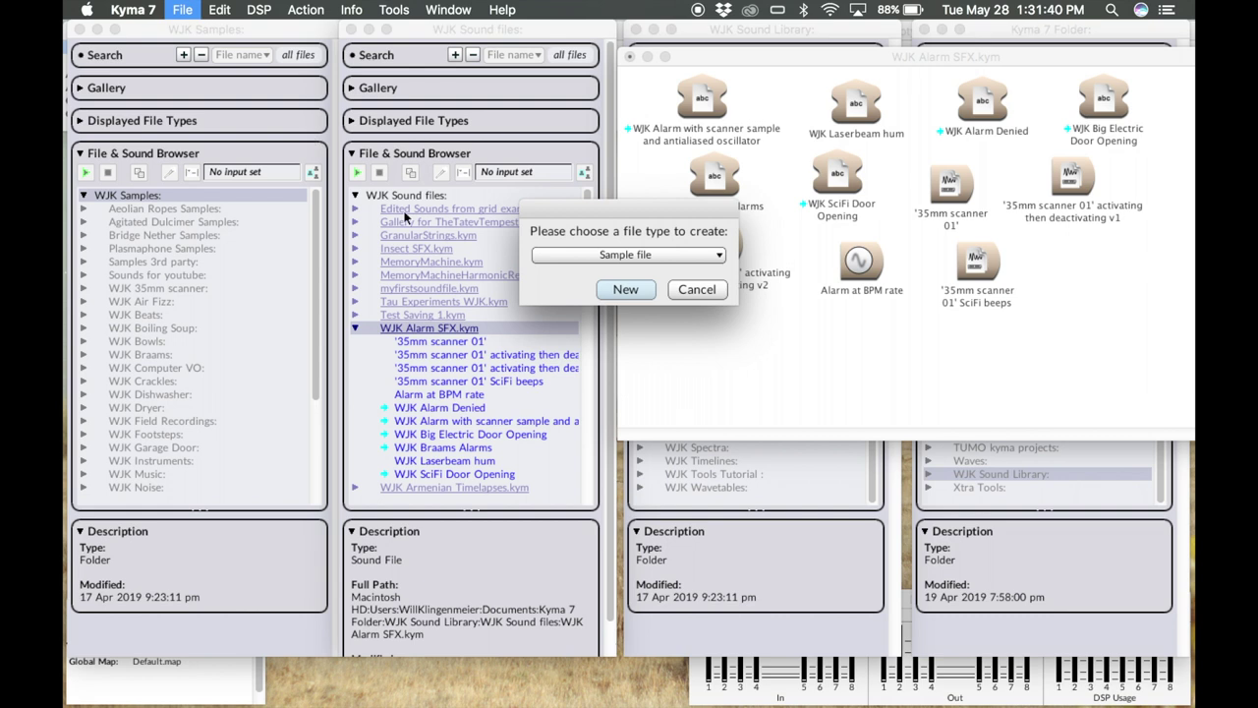
click(578, 258)
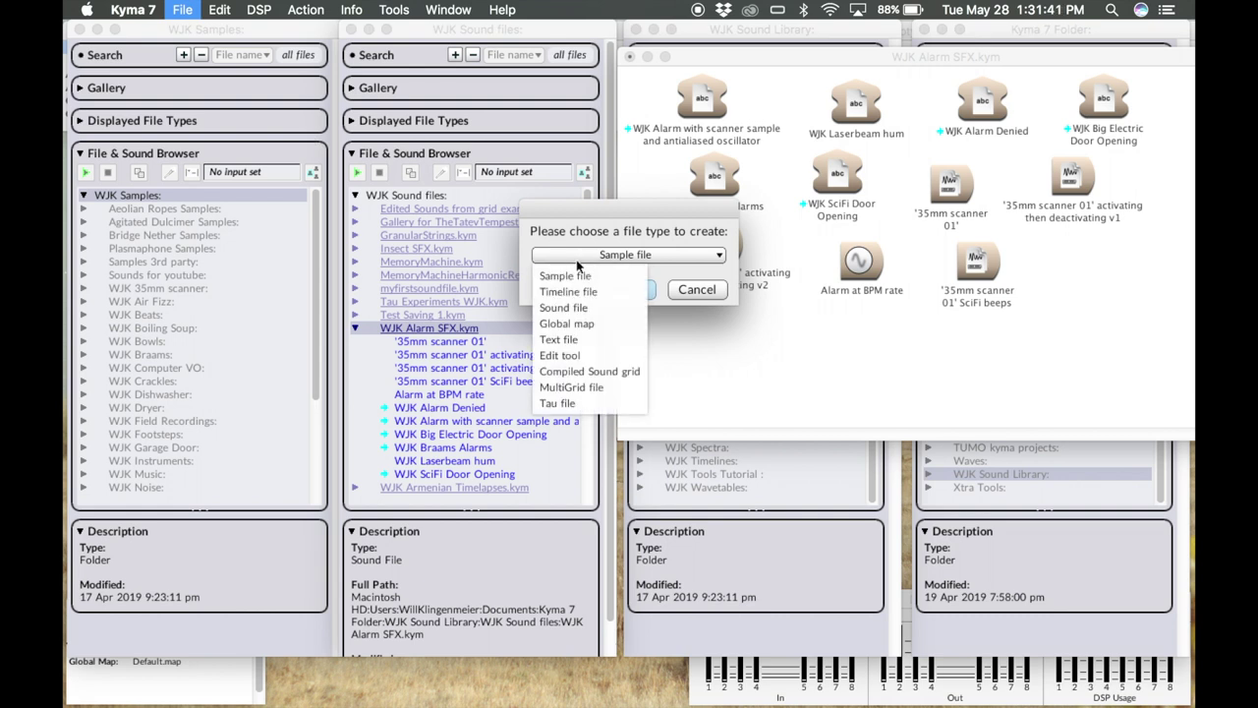
click(575, 313)
click(626, 289)
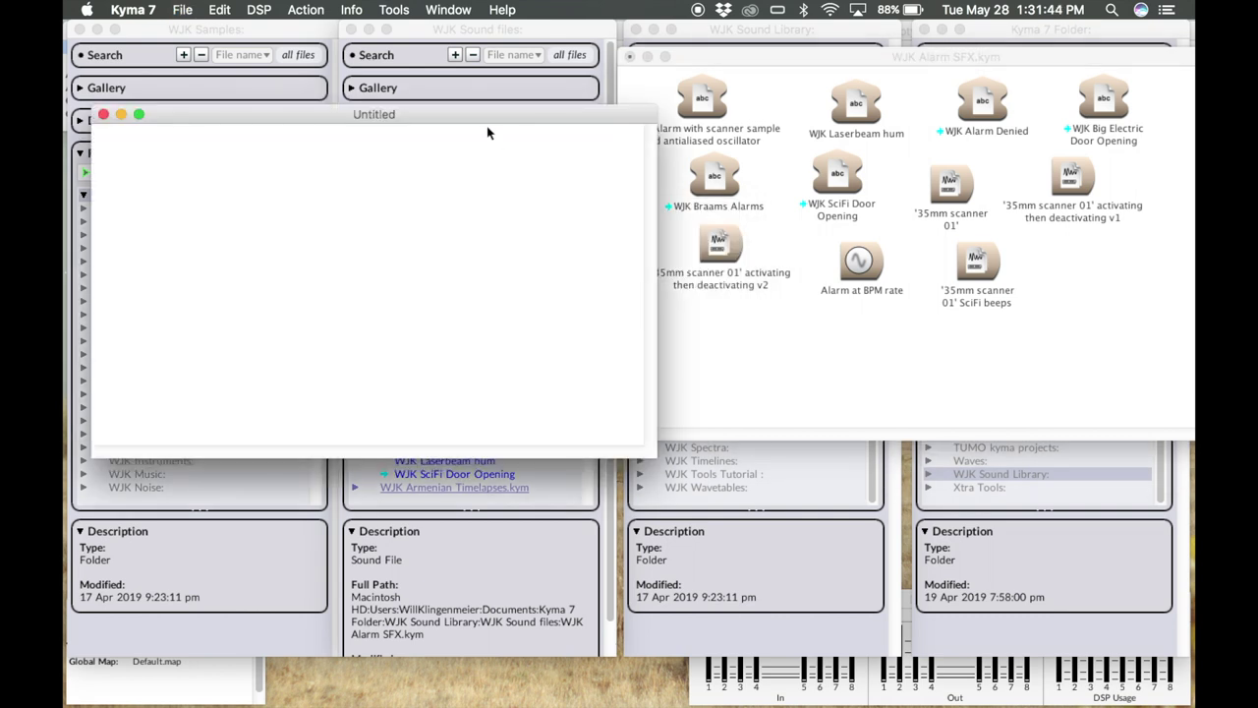
drag(478, 112, 470, 68)
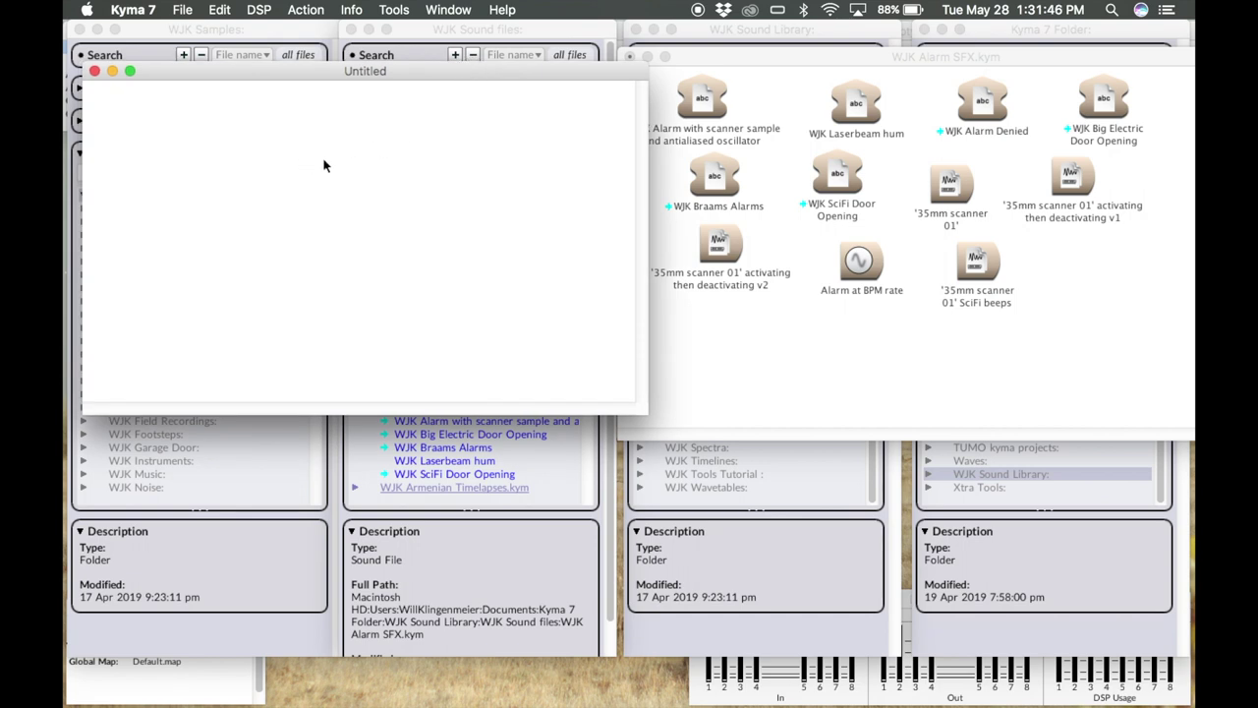
click(728, 328)
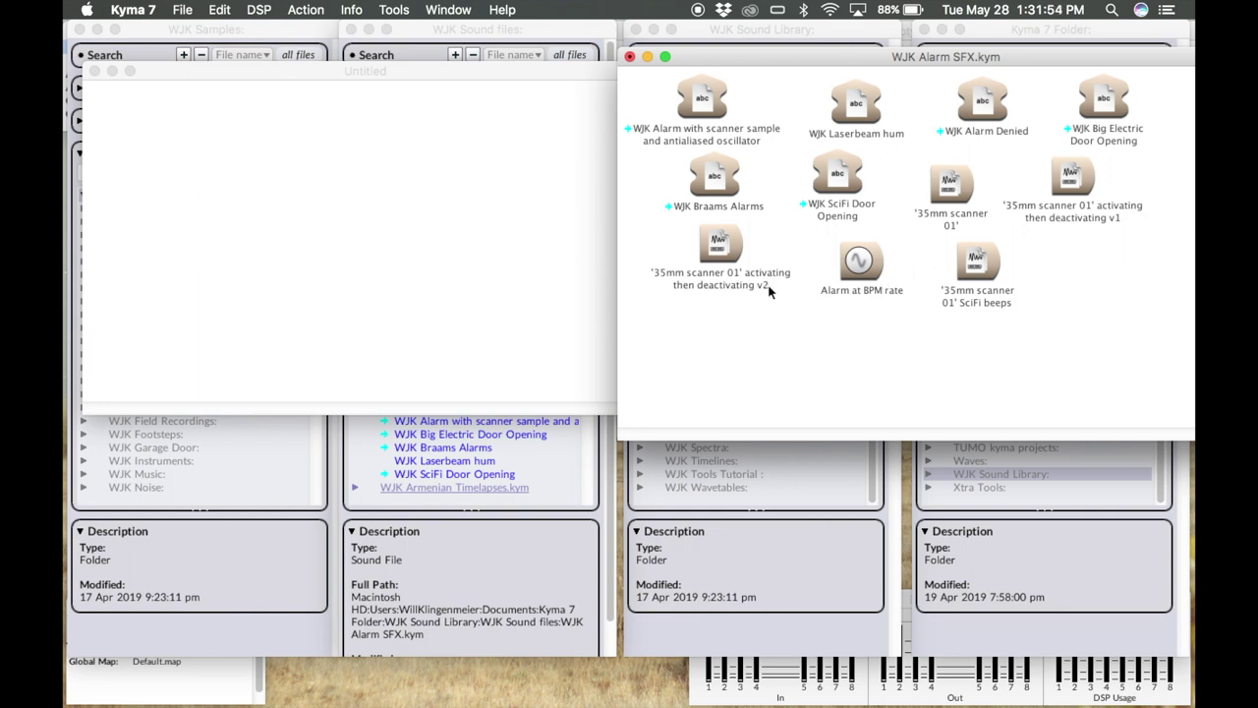
click(518, 272)
drag(468, 72, 506, 145)
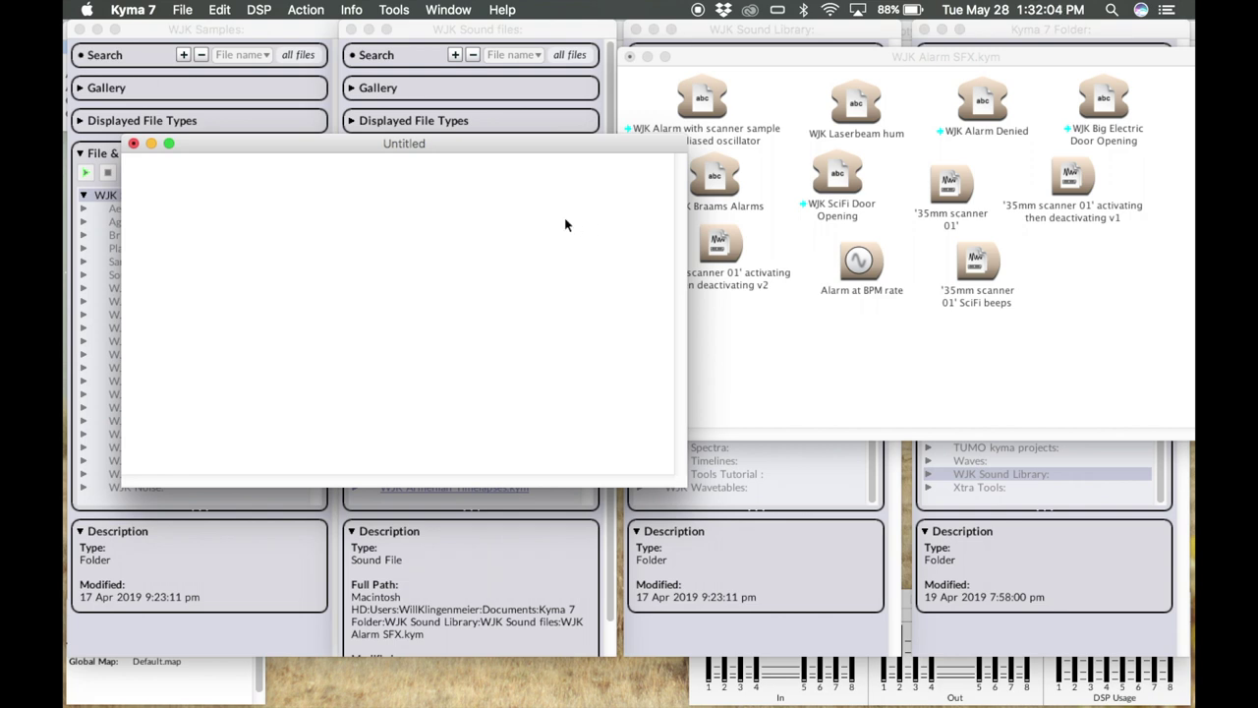
key(super+f)
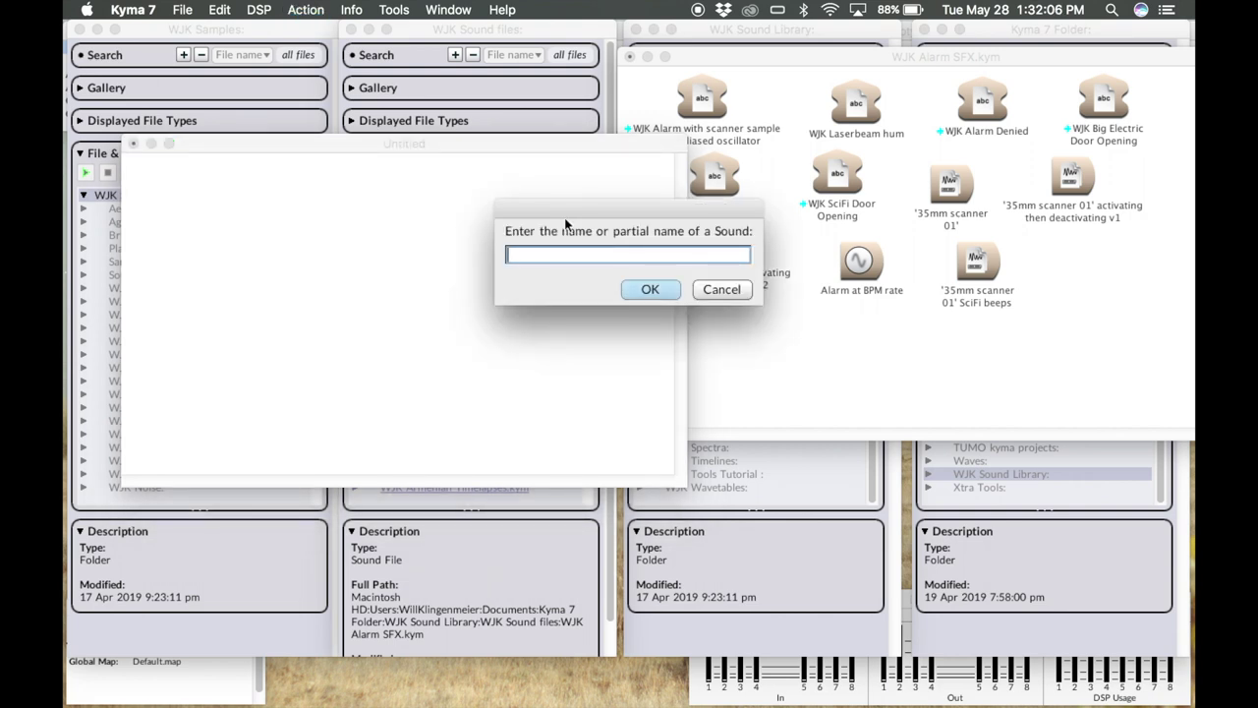
Find the Oscillator prototype by typing 'oscill' and open it for editing
text(oscillator)
key(Return)
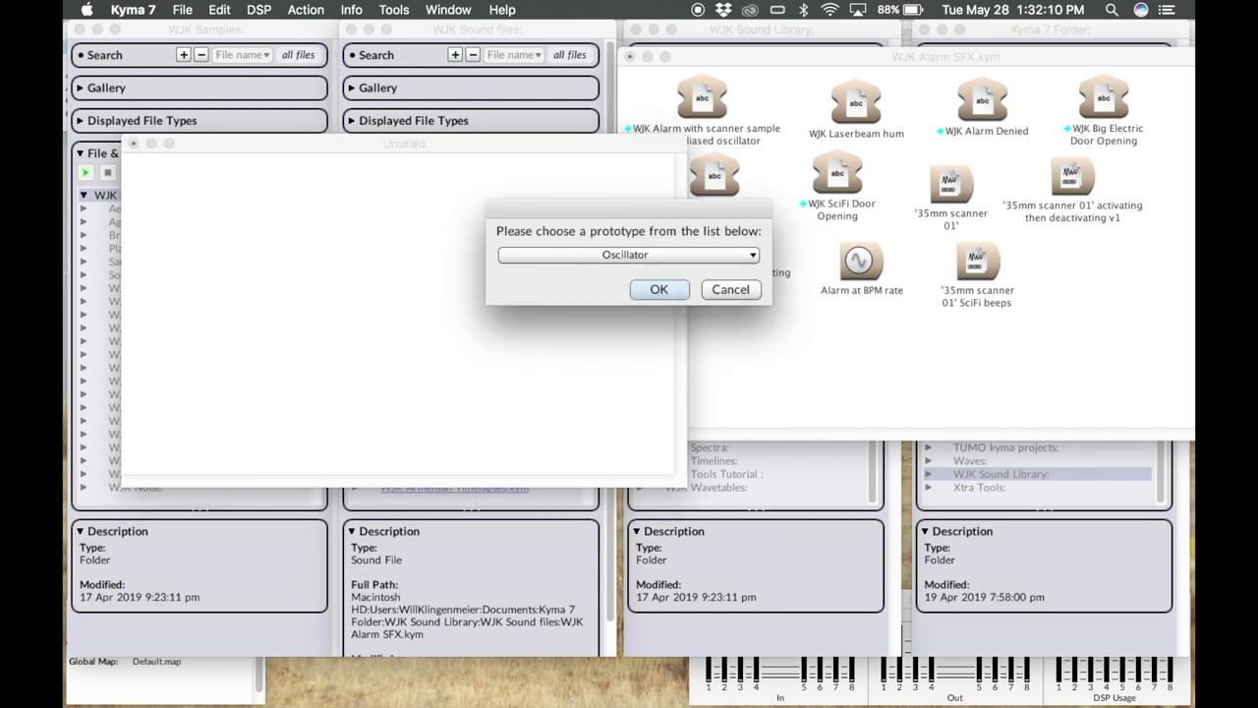
key(Return)
double_click(378, 69)
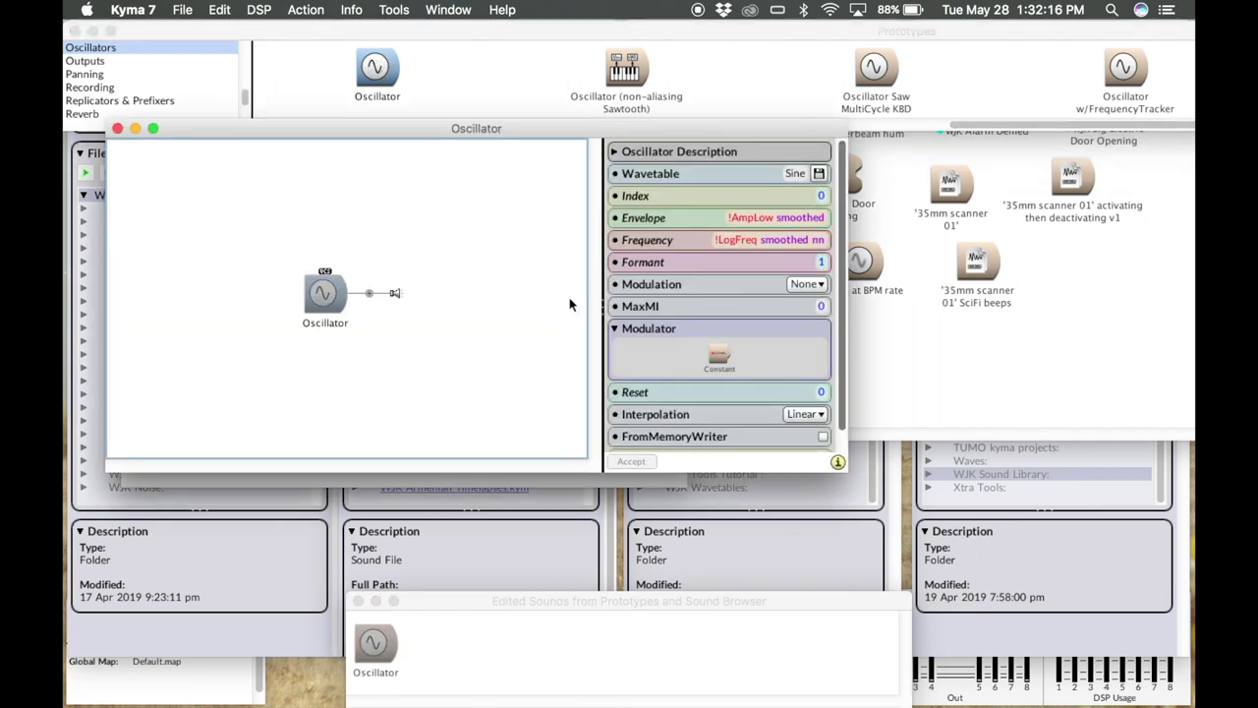
Search for 'ad' and accept the ADSR prototype
key(super+b)
text(adr)
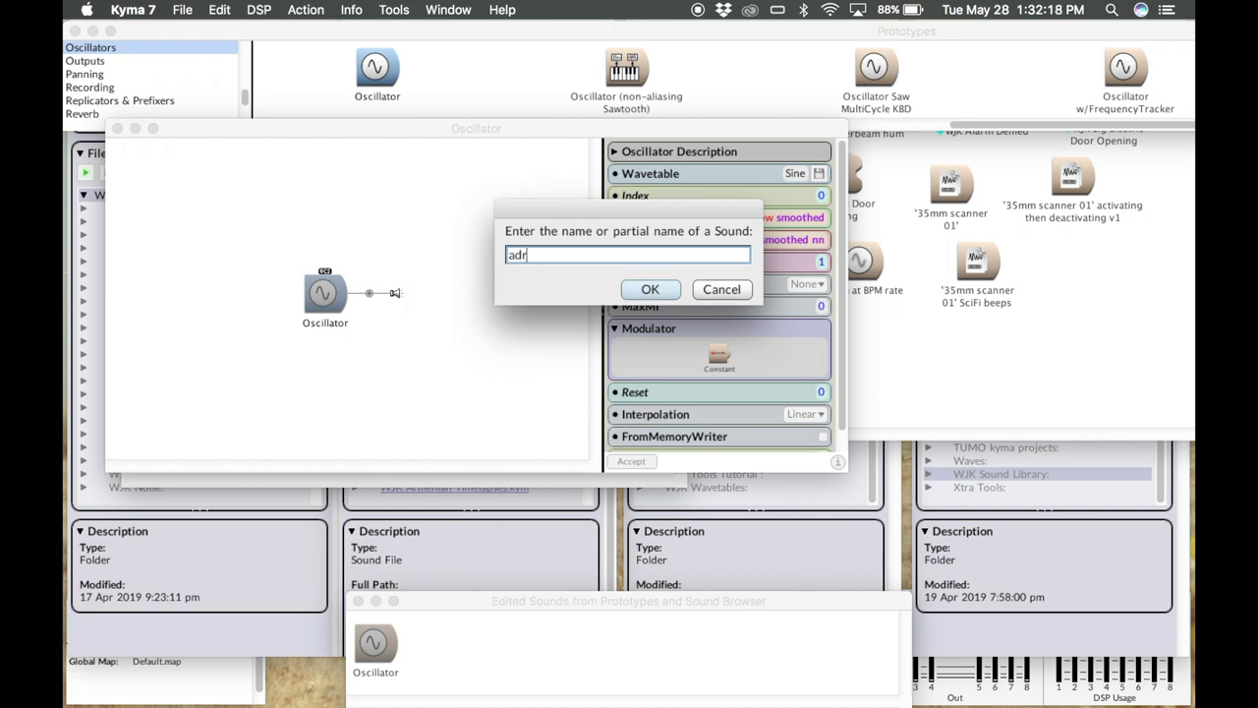
key(BackSpace)
key(Return)
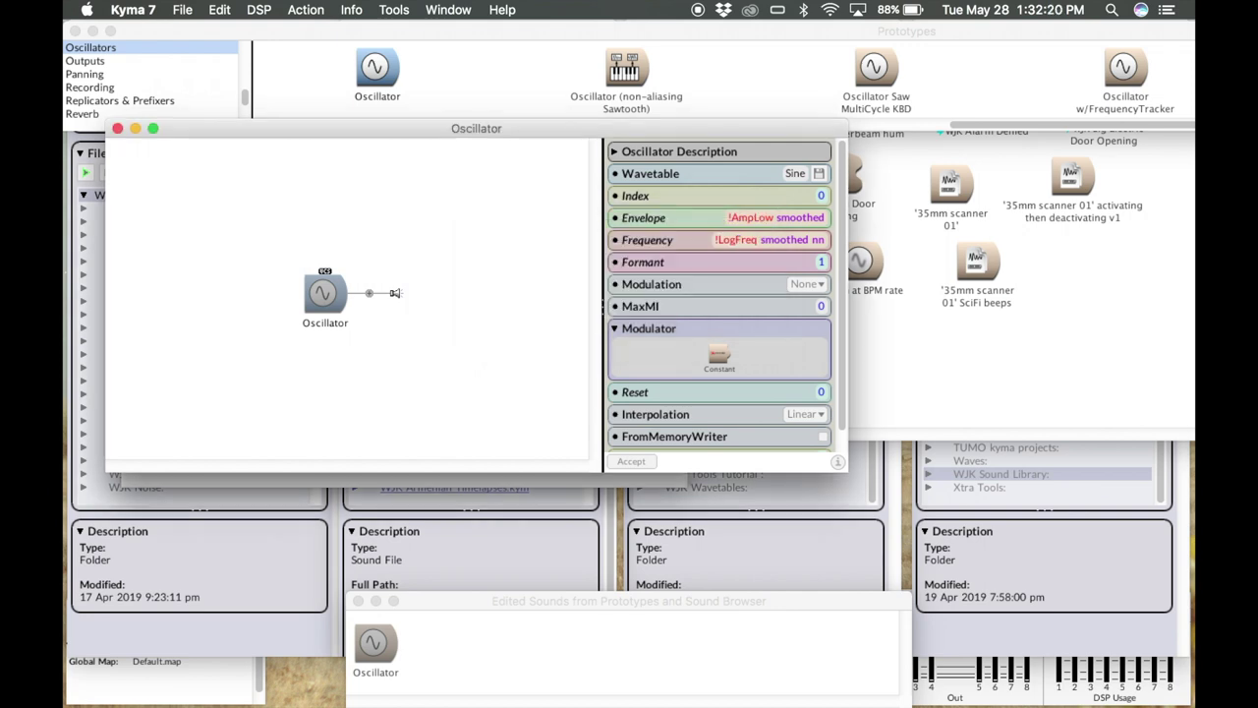
key(Return)
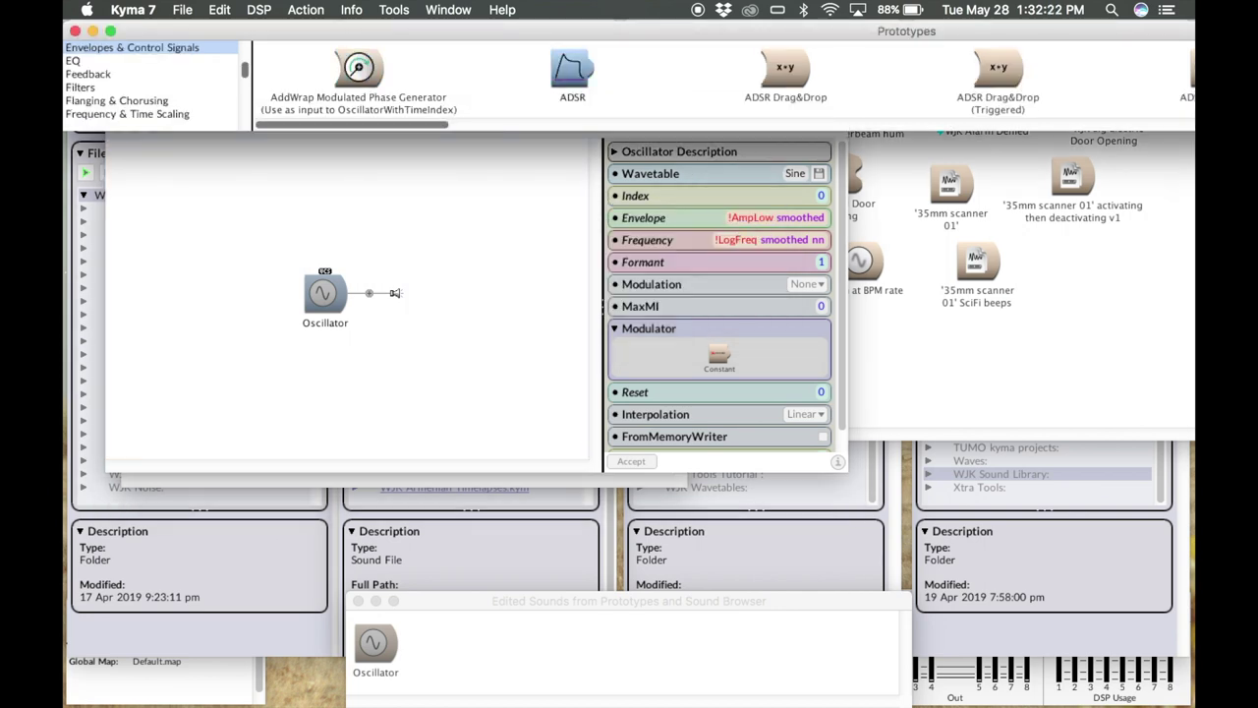
Feed the ADSR into the Oscillator's Envelope and move the editor window aside
click(507, 308)
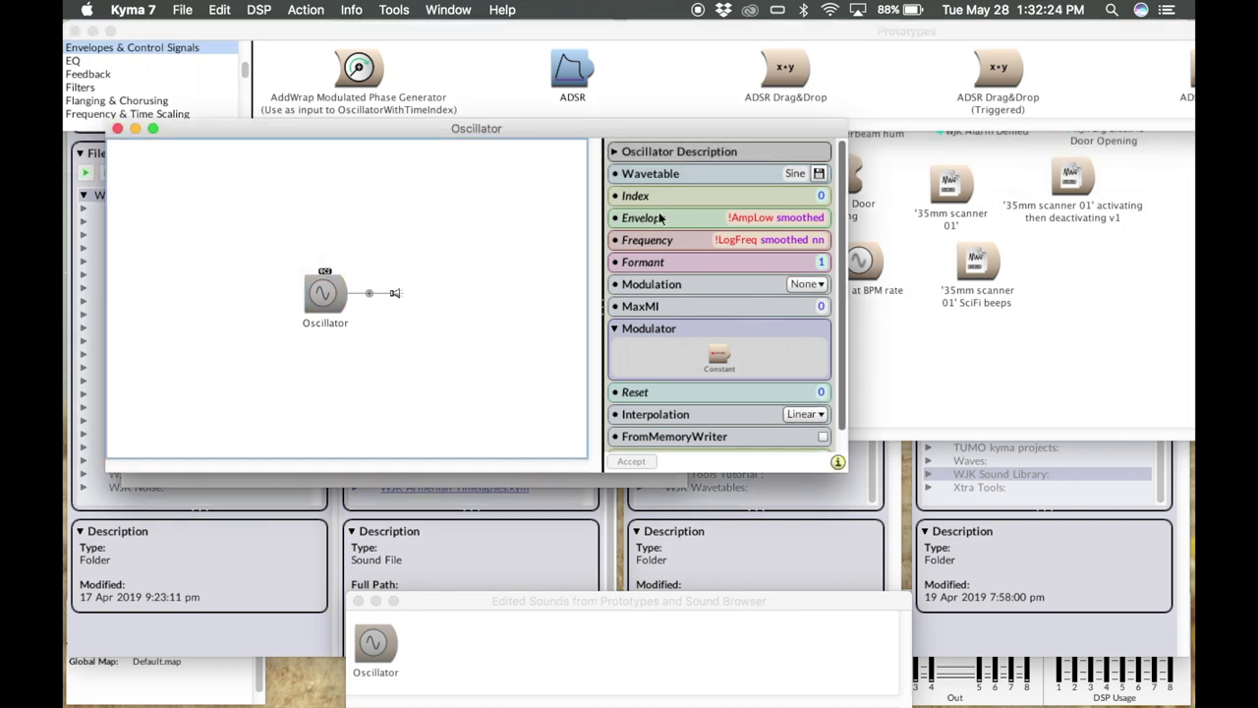
click(760, 219)
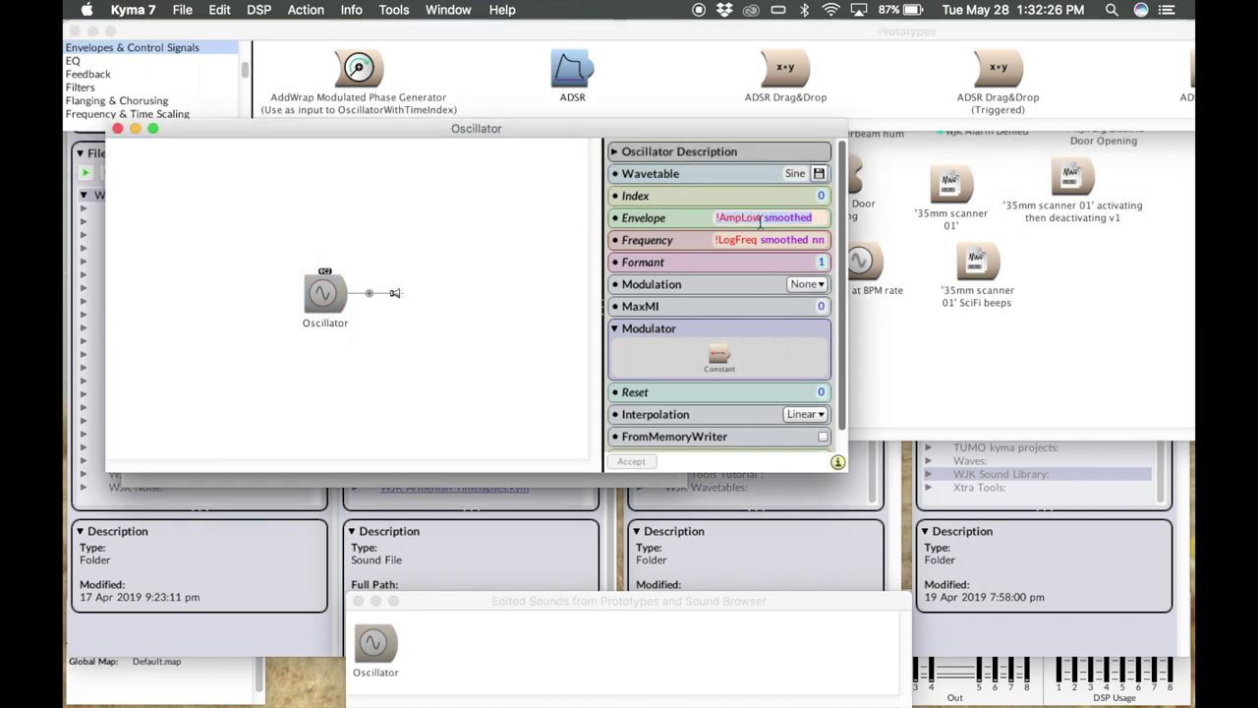
click(428, 346)
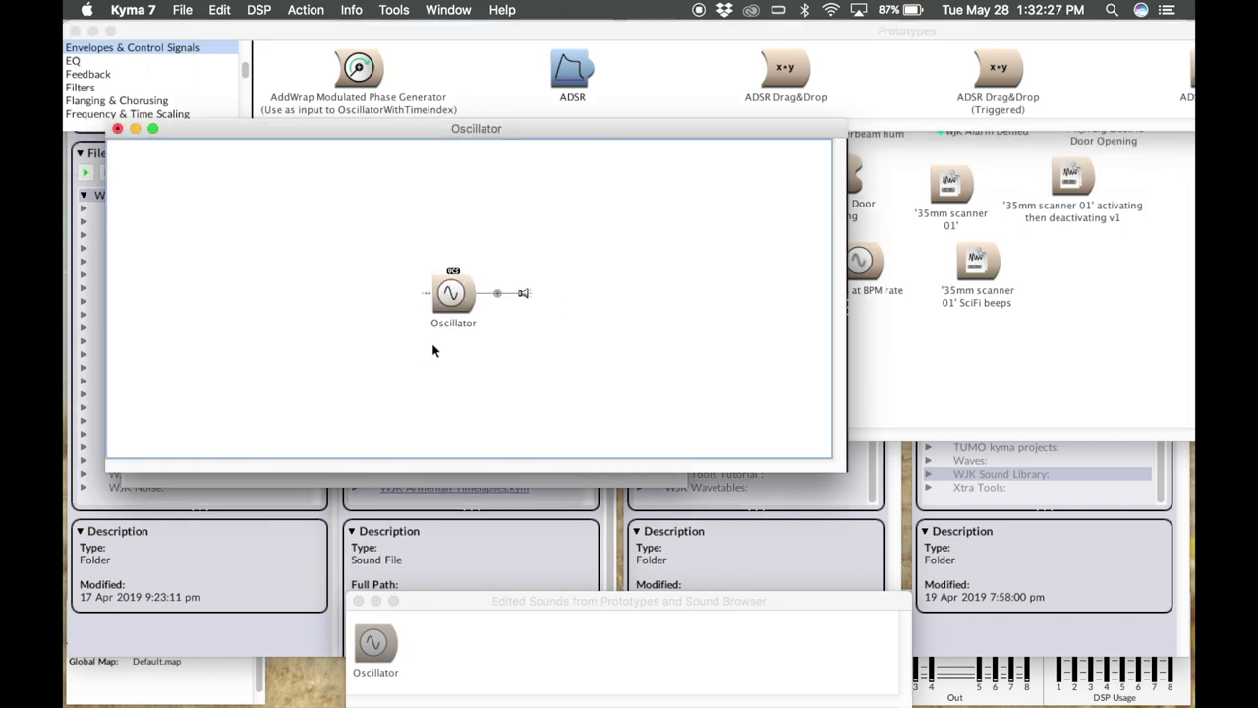
click(425, 292)
click(482, 305)
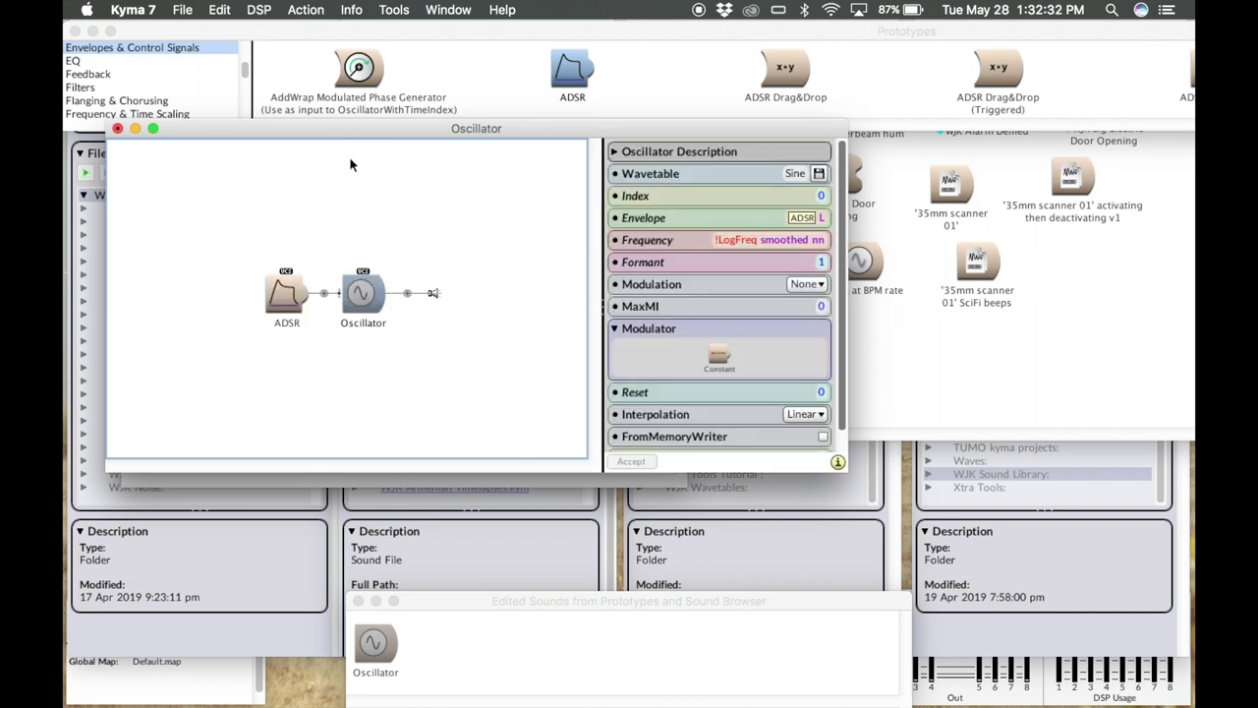
drag(362, 131, 609, 102)
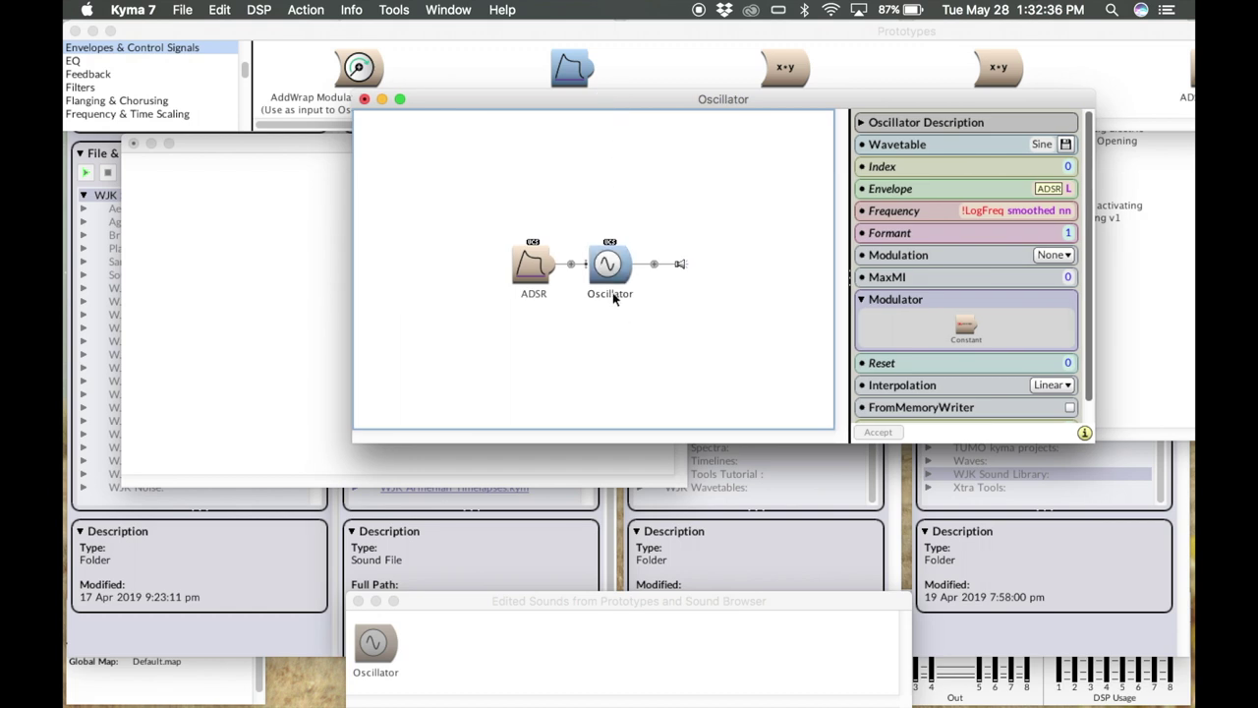
click(611, 293)
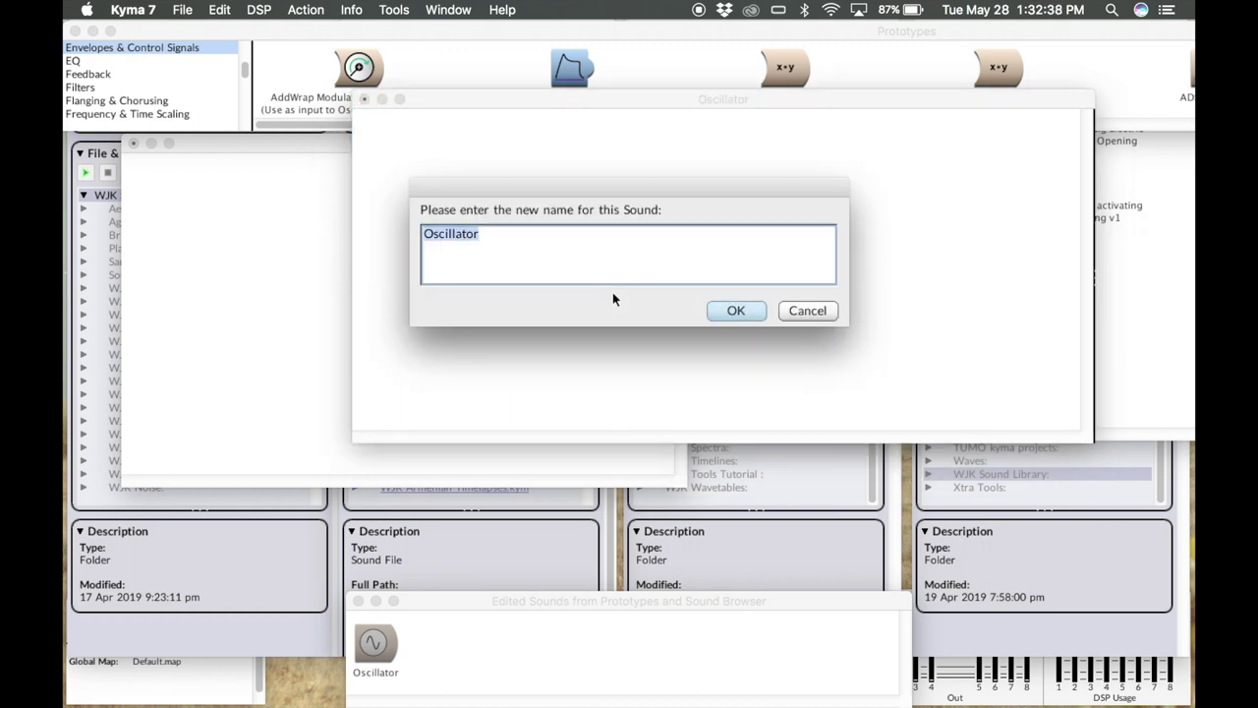
Rename the Oscillator sound to Oscillator v1
key(Right)
text(v)
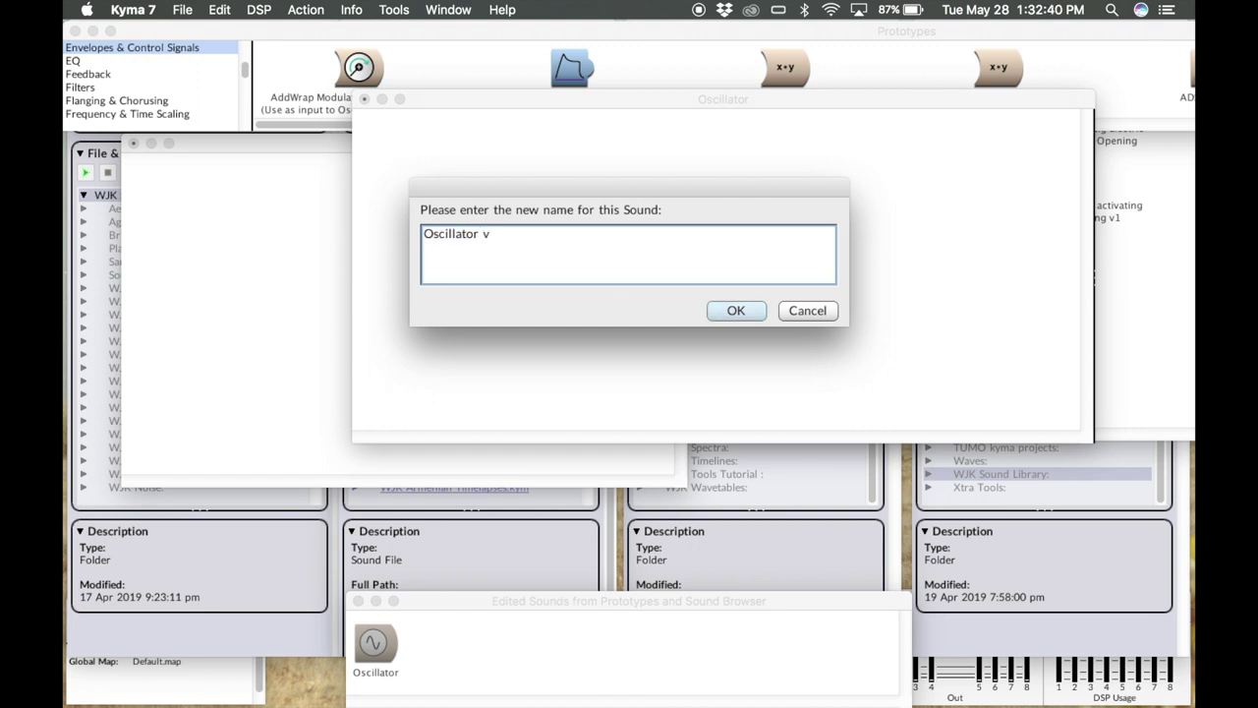
text(1)
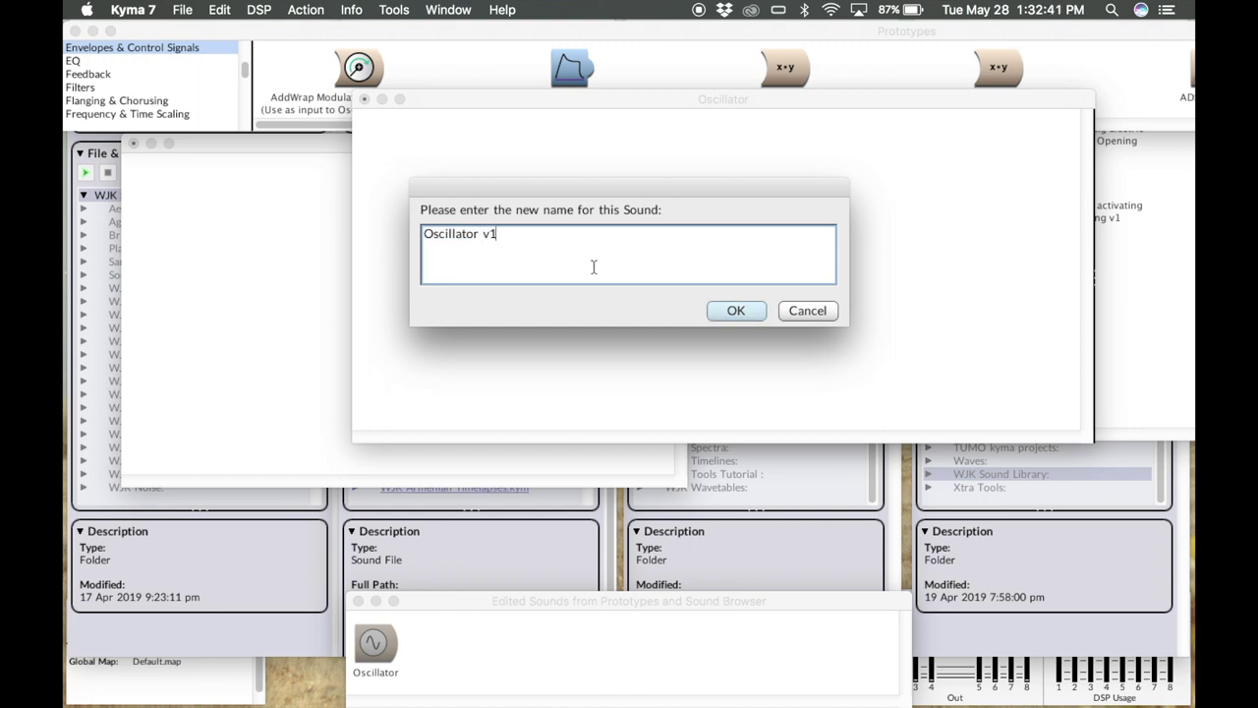
click(732, 312)
Copy Oscillator v1 from its editor into the Untitled window
drag(733, 105, 807, 106)
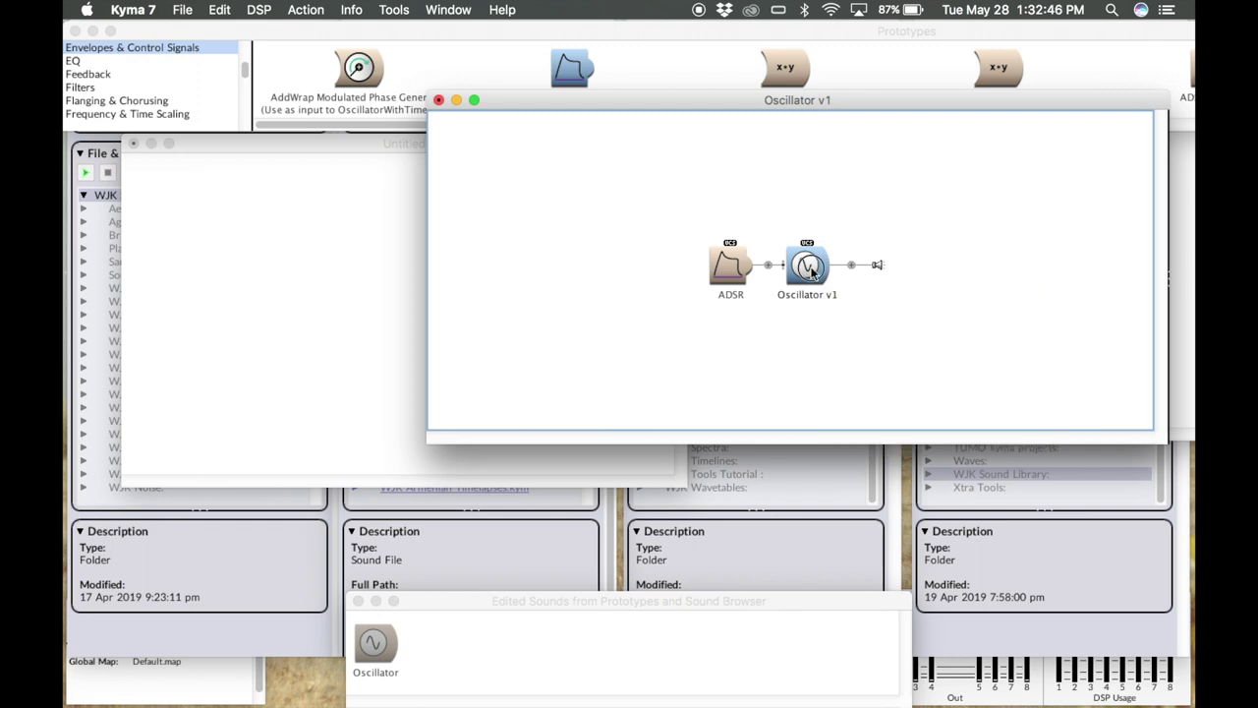
drag(809, 271, 190, 200)
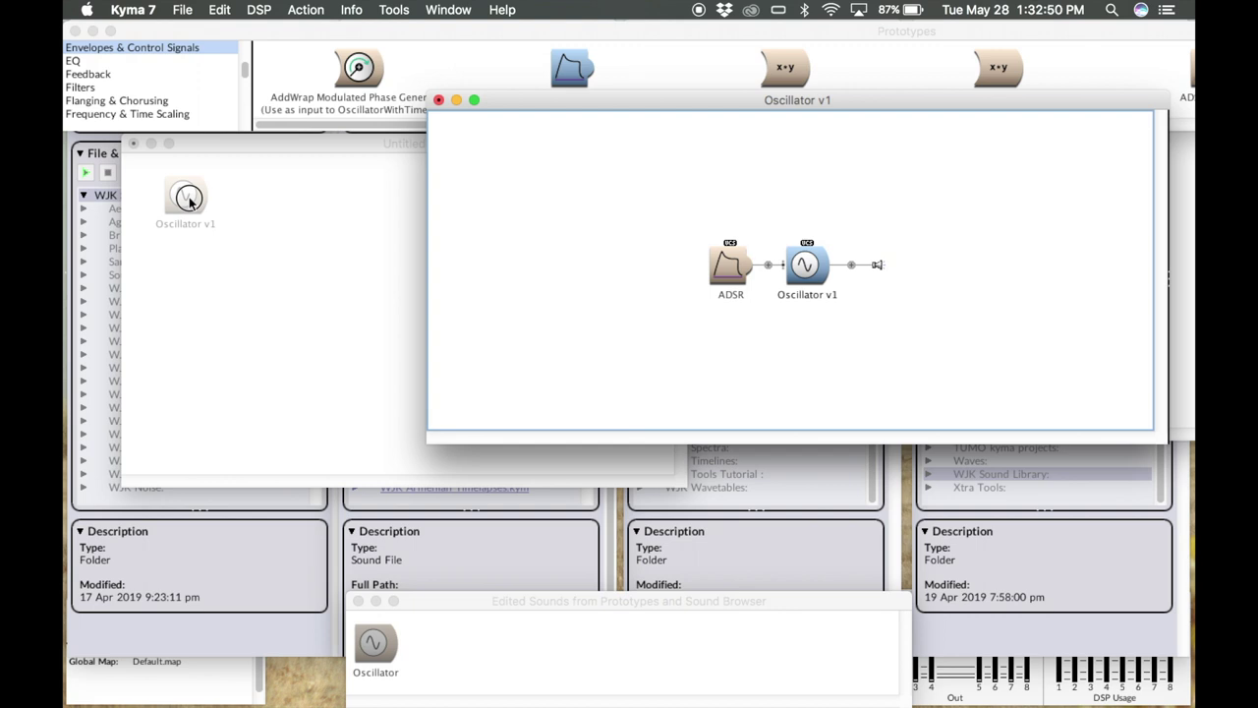
click(190, 200)
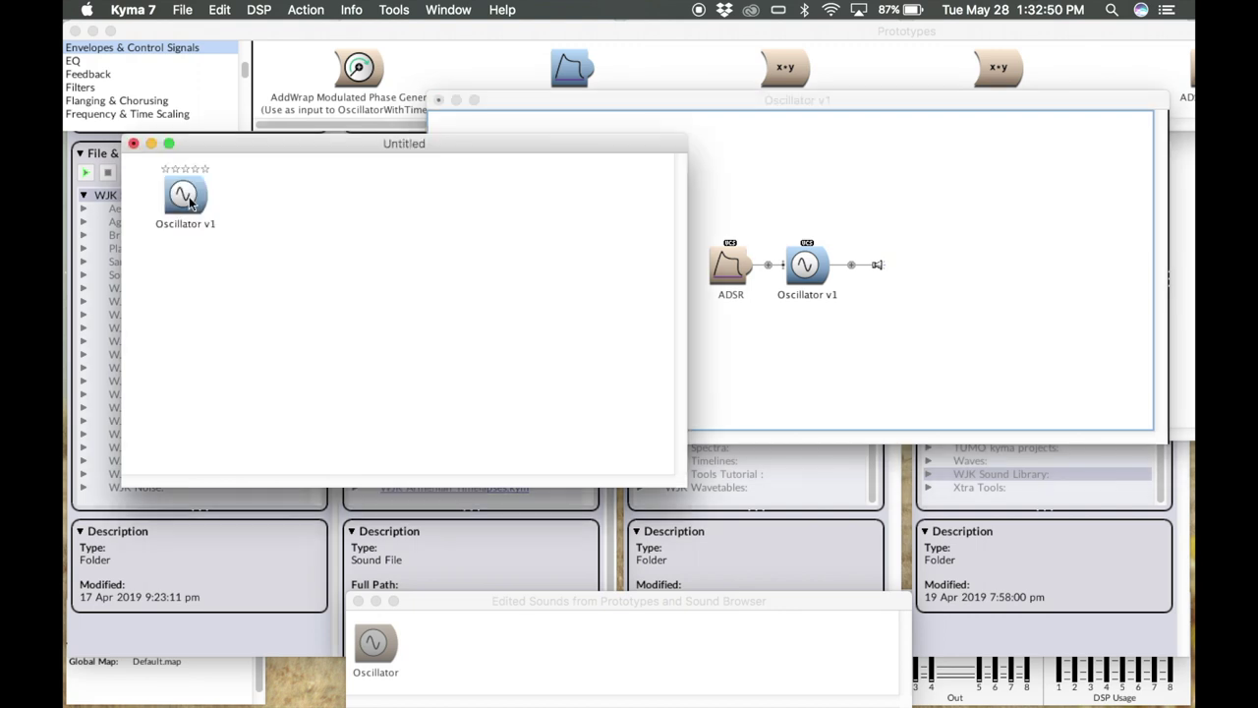
Close the Oscillator v1 editor without overwriting the original Oscillator, then shift Untitled right
click(831, 172)
click(440, 100)
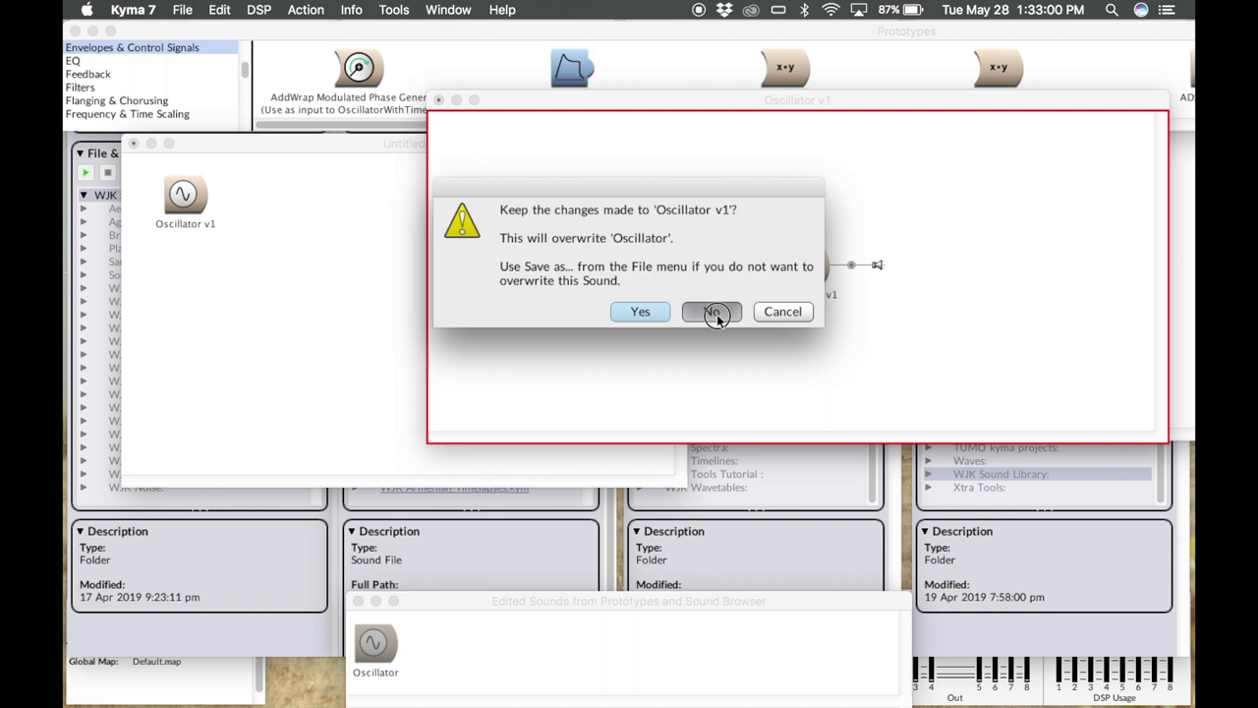
click(715, 314)
drag(452, 149, 518, 150)
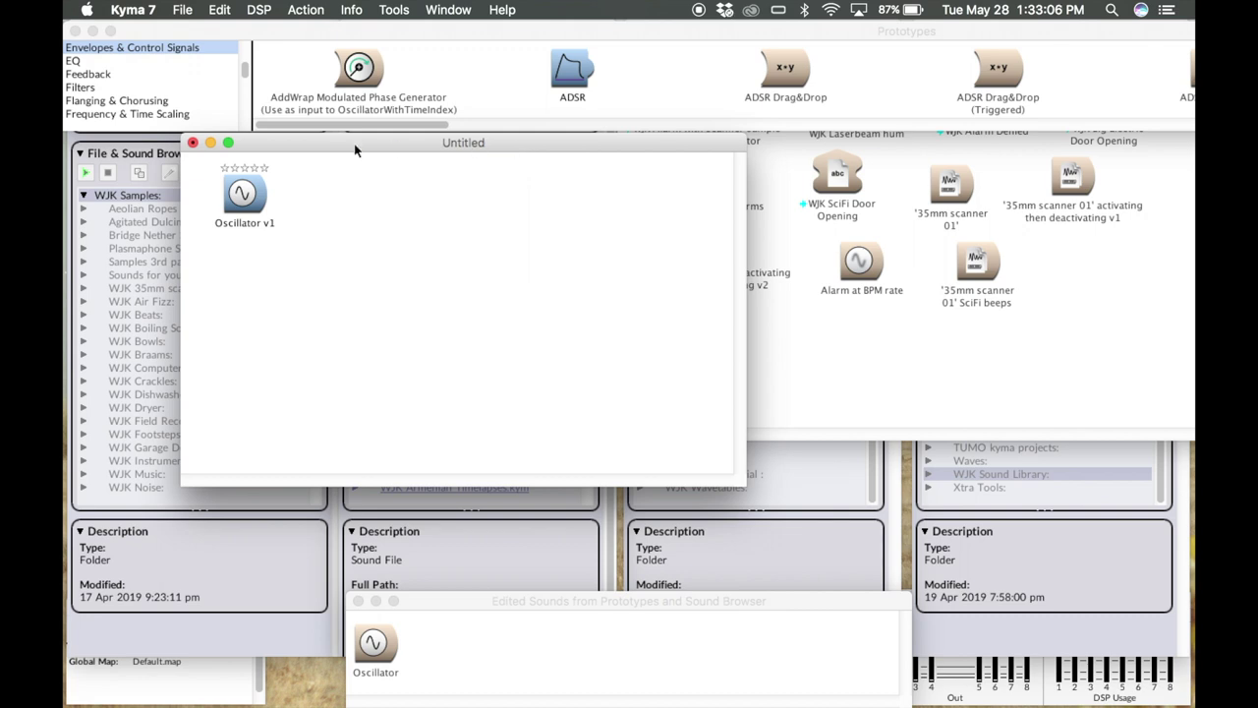
drag(379, 150, 430, 146)
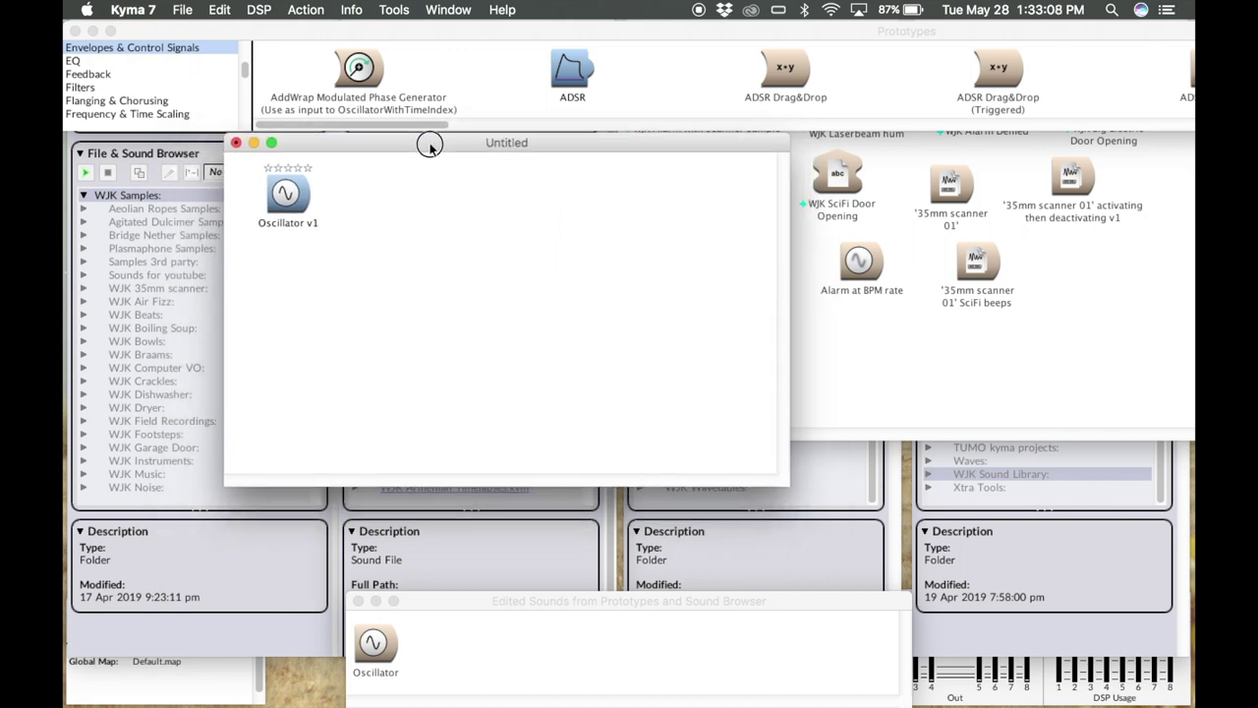
Save the Untitled collection as 'WJK Test Save v1' into the WJK Sound files folder
click(182, 10)
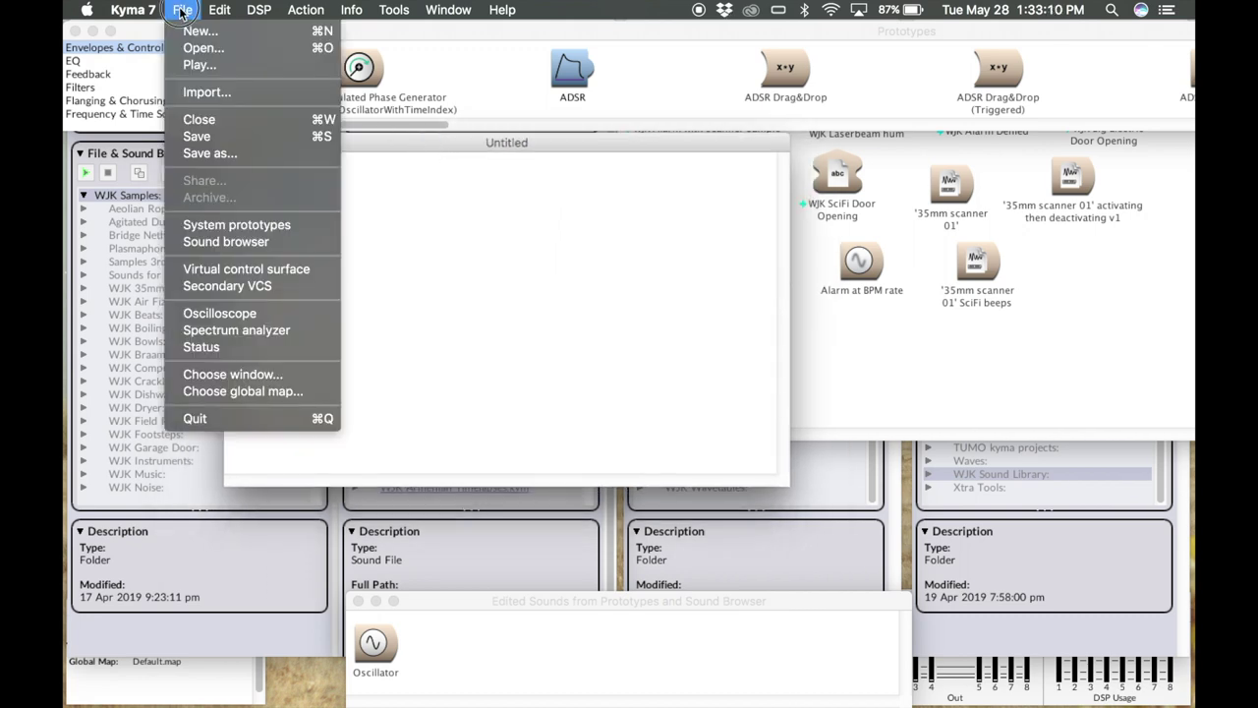
click(224, 155)
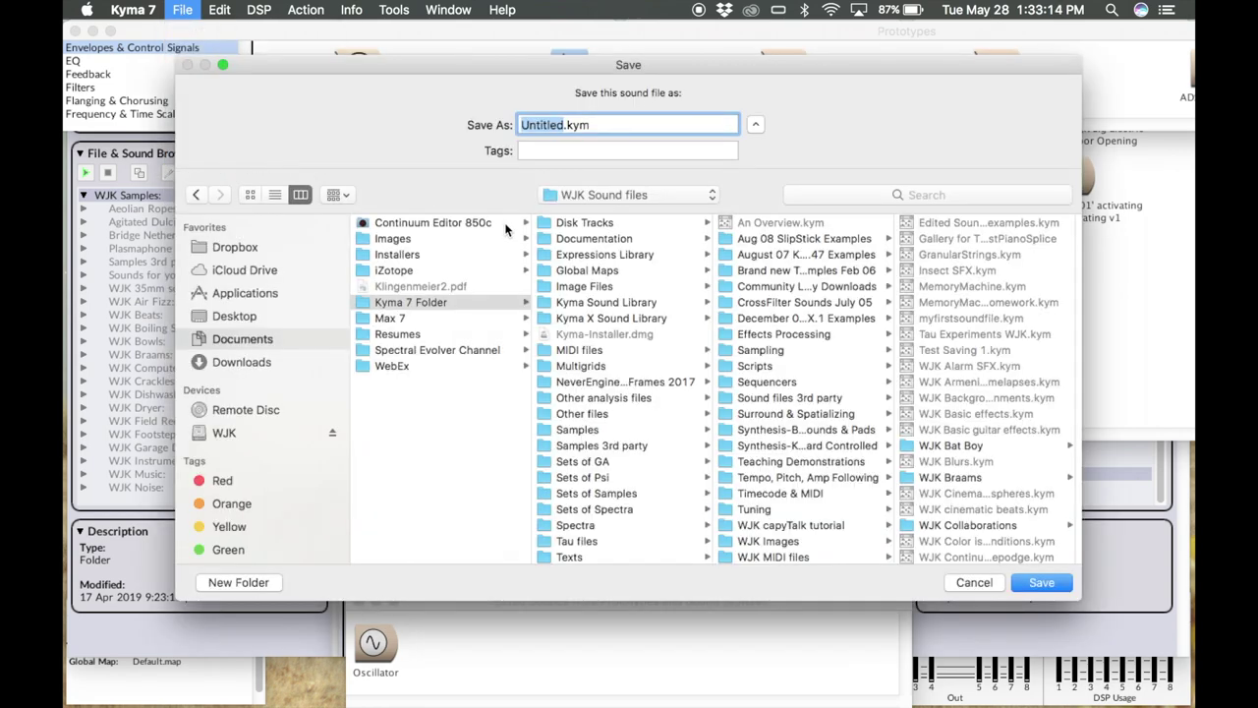
text(WJK)
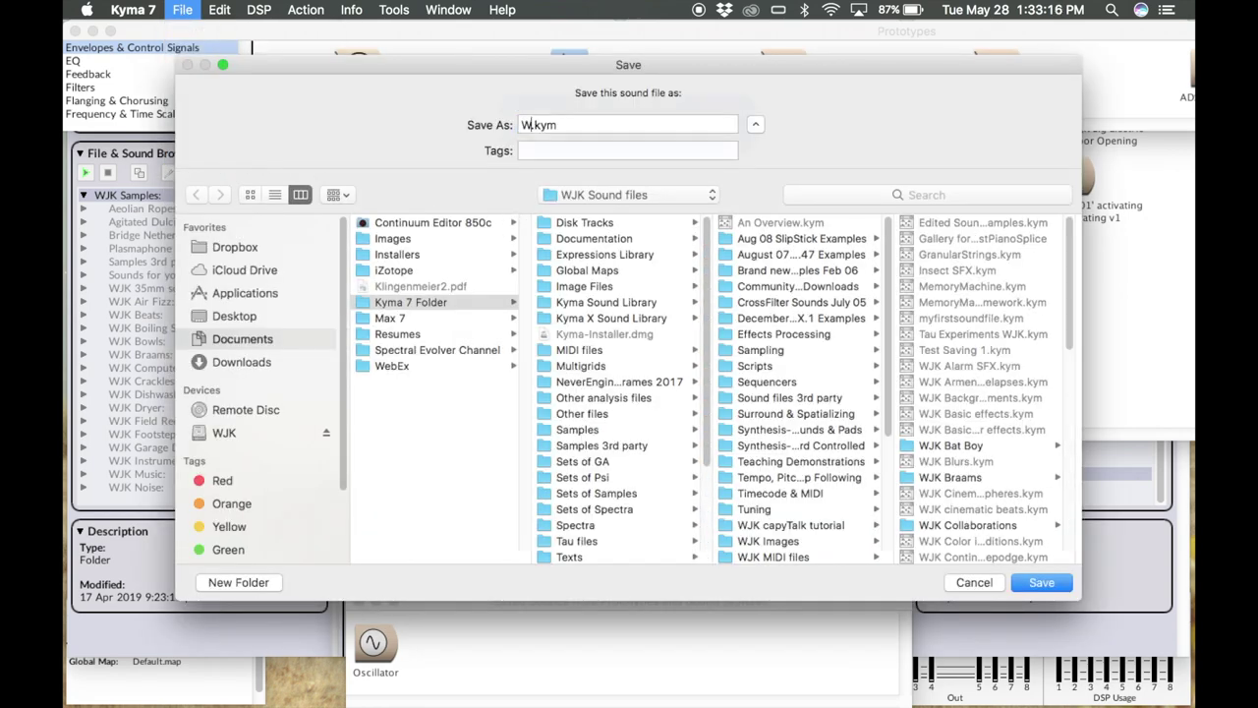
text( Test )
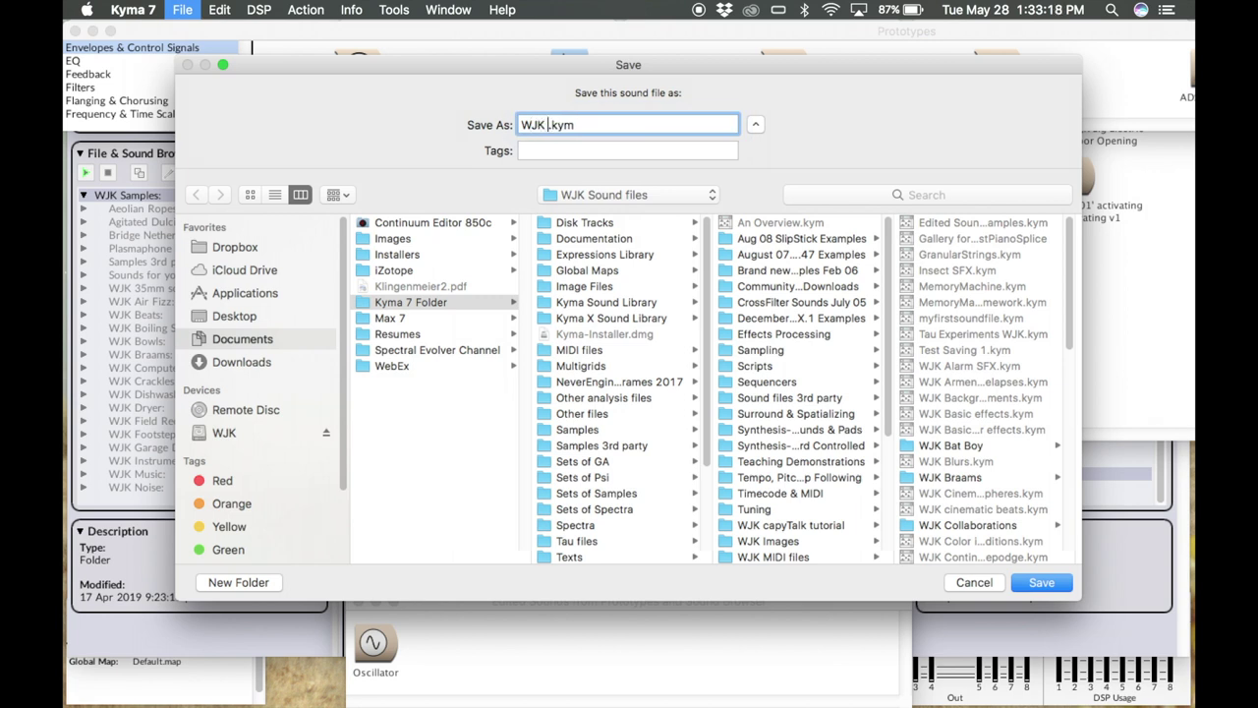
text(Save v1)
scroll(940, 452, down, 10)
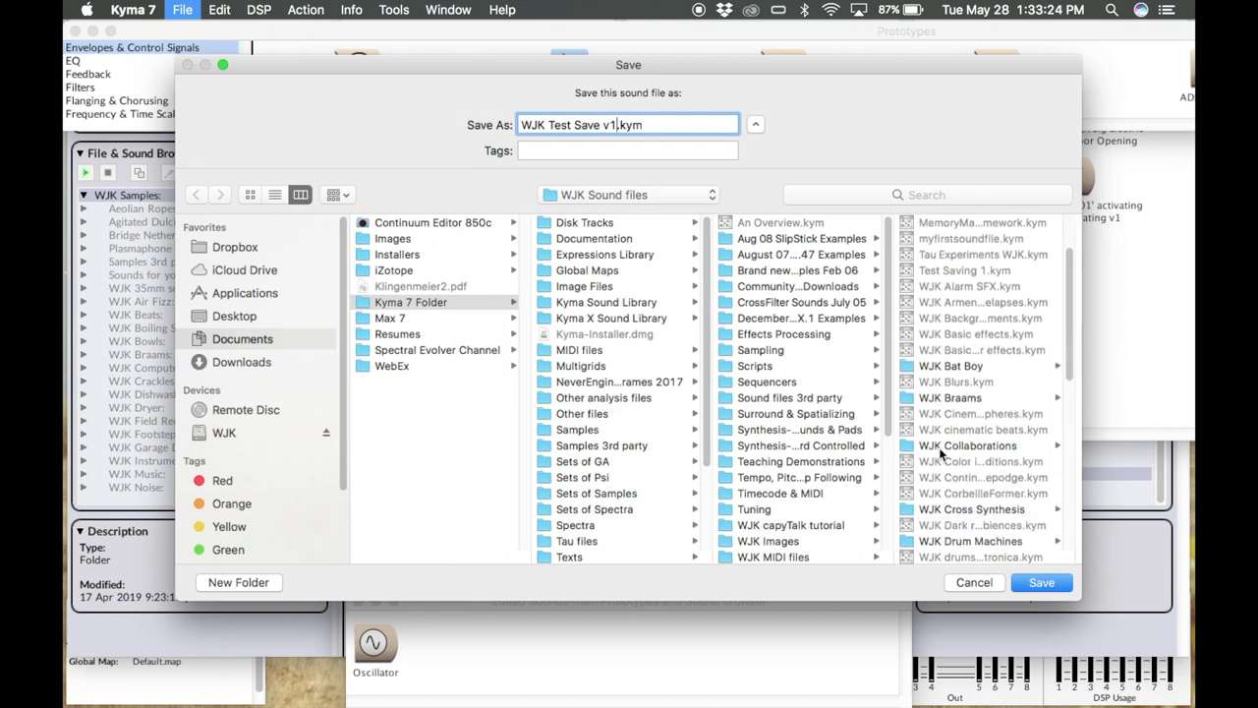
scroll(815, 452, down, 5)
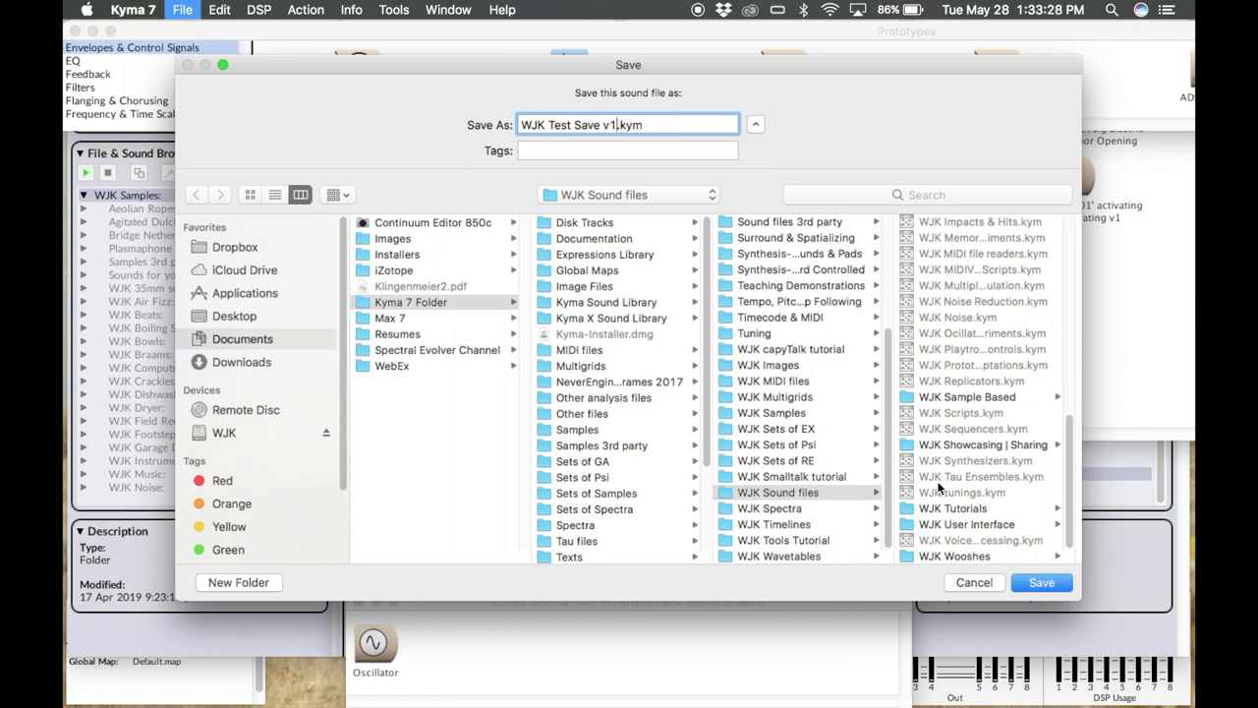
click(1044, 585)
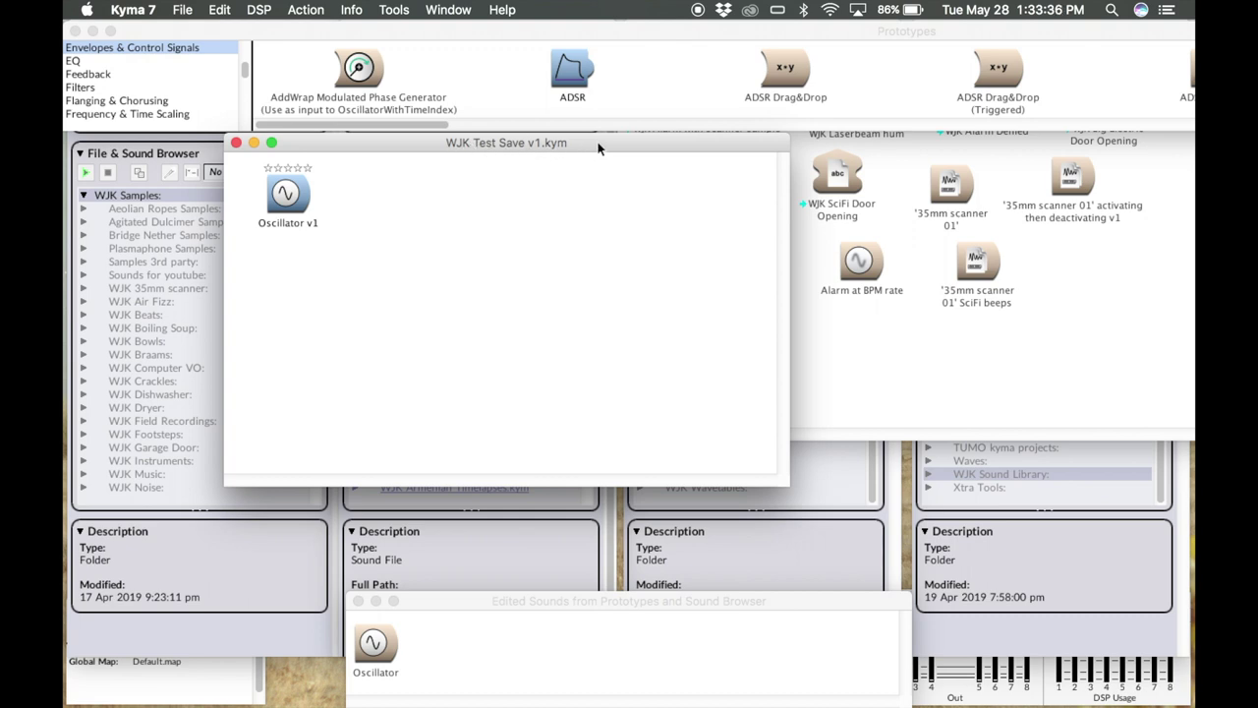
drag(600, 152, 563, 145)
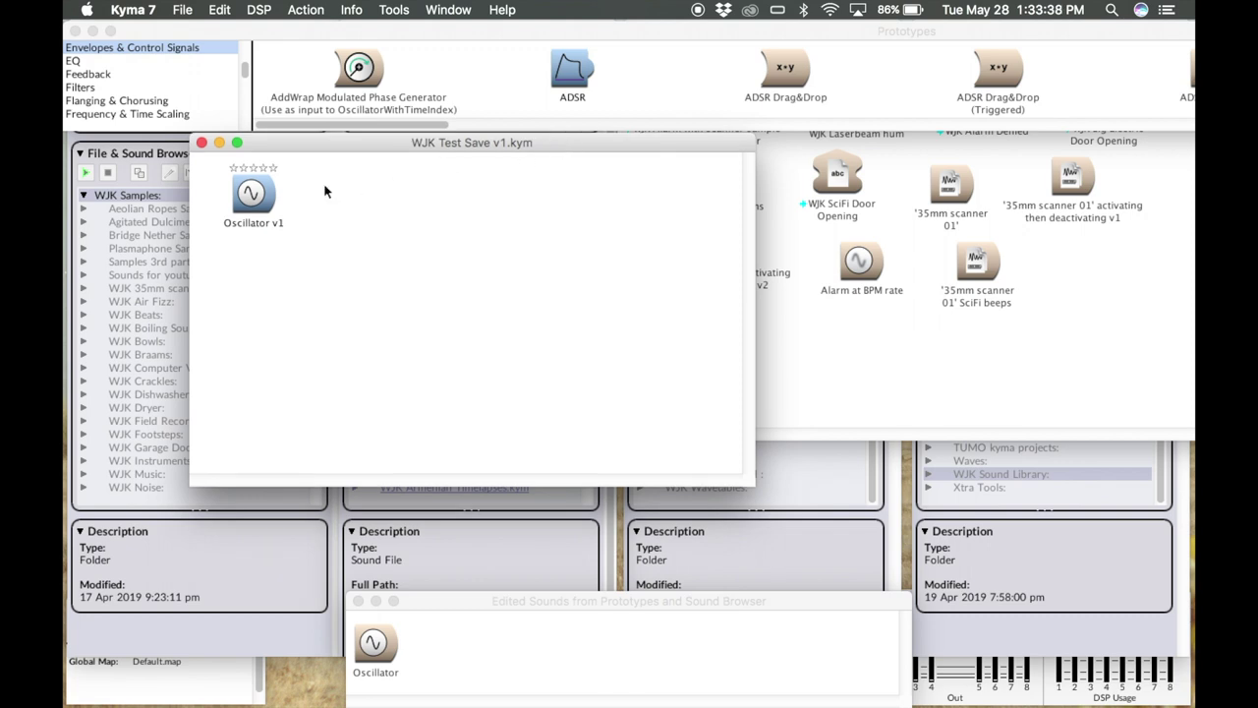
Close the WJK Test Save v1 window, saving its changes
mouse_move(263, 202)
click(202, 142)
click(564, 286)
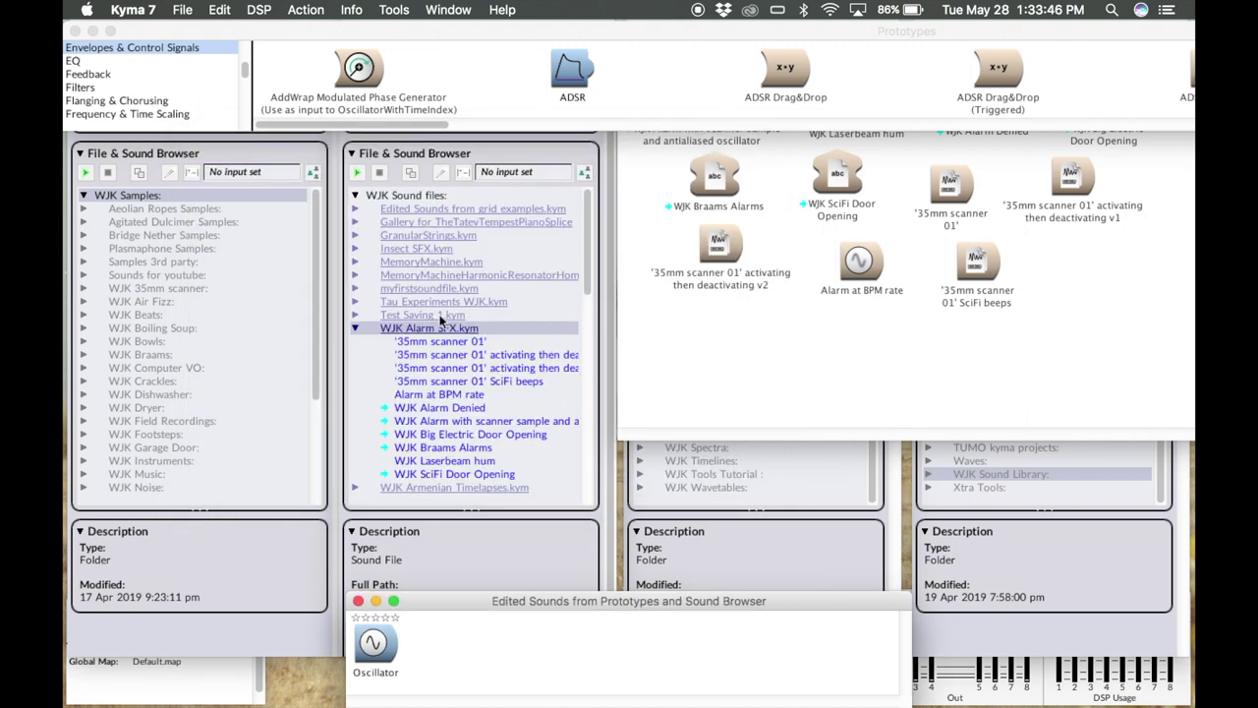
Collapse all entries in the WJK Sound files browser
click(584, 155)
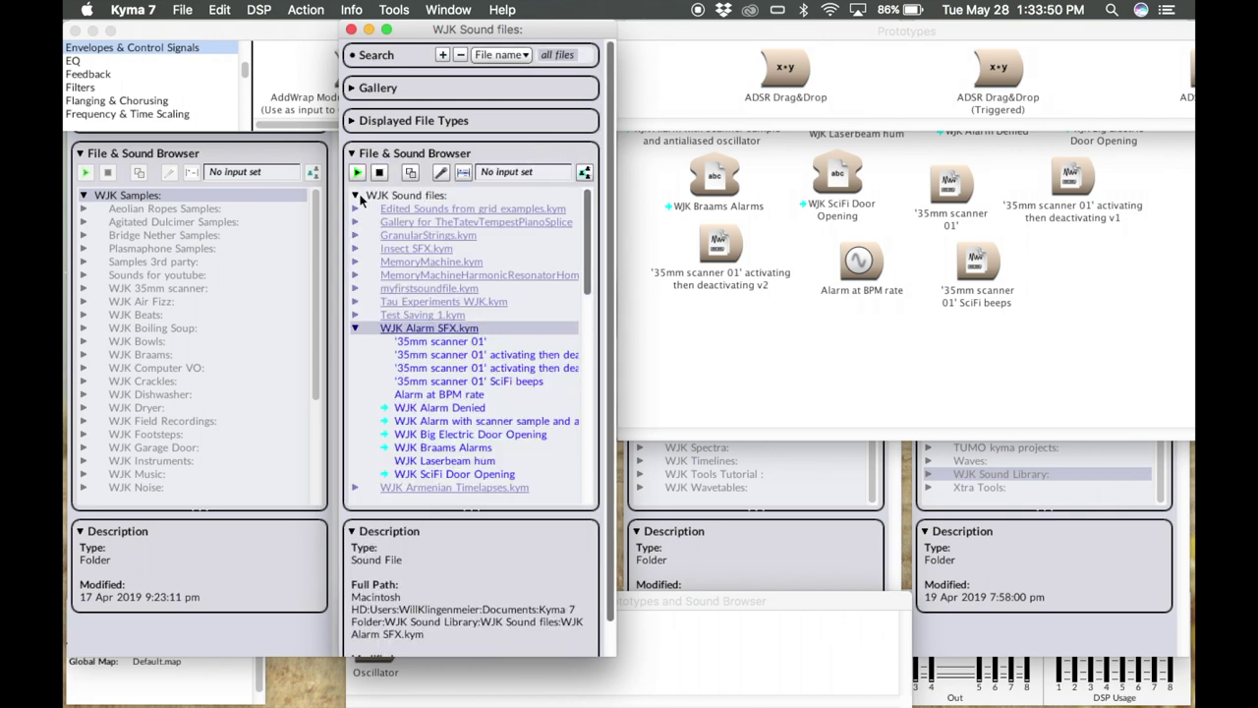
scroll(416, 327, down, 10)
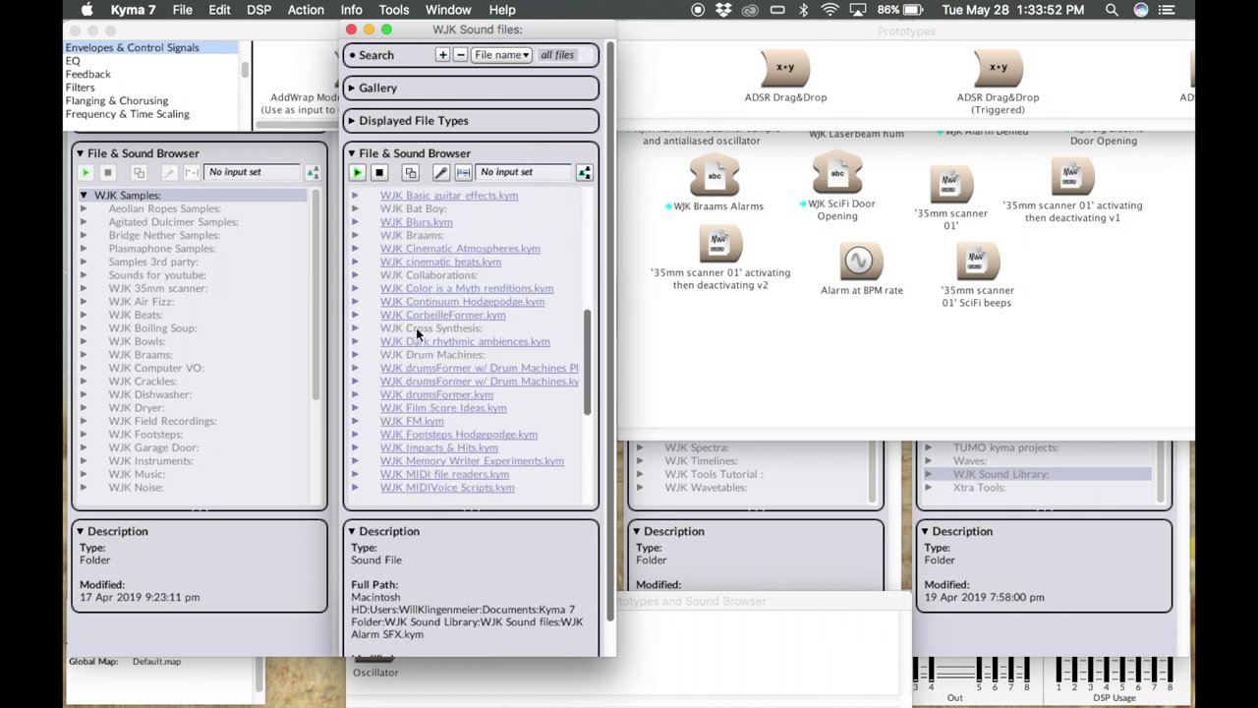
scroll(416, 335, down, 1)
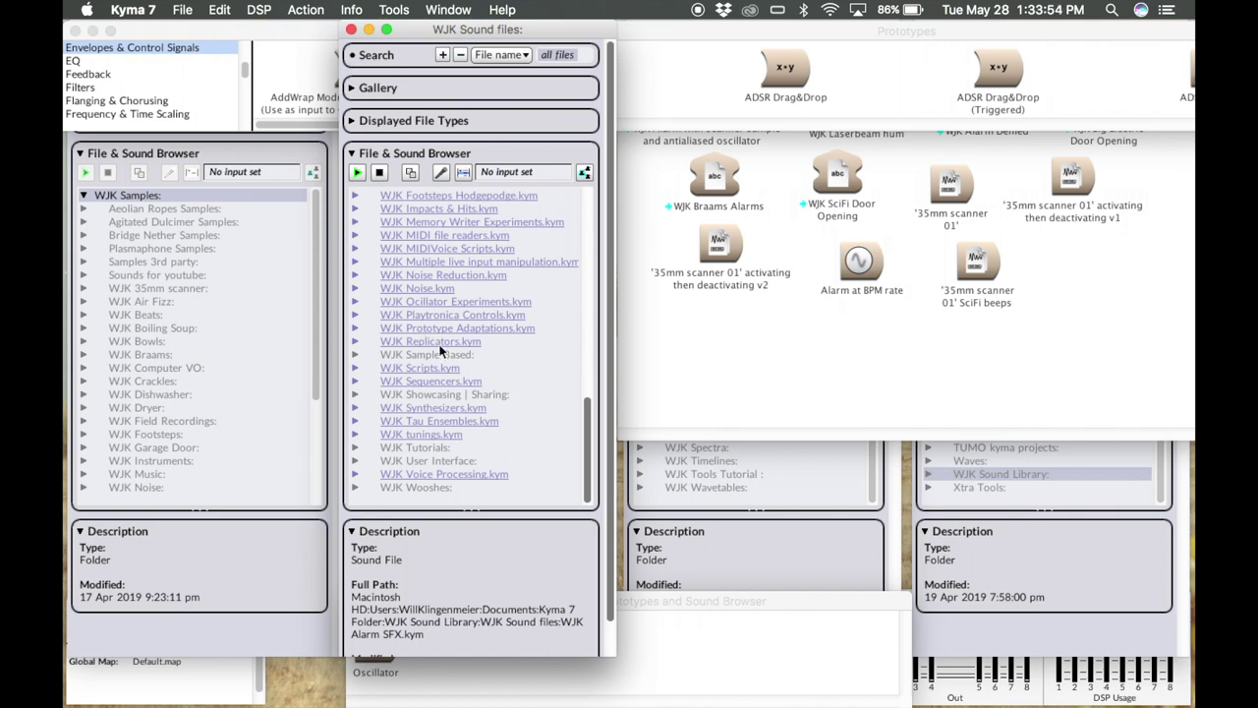
mouse_move(451, 340)
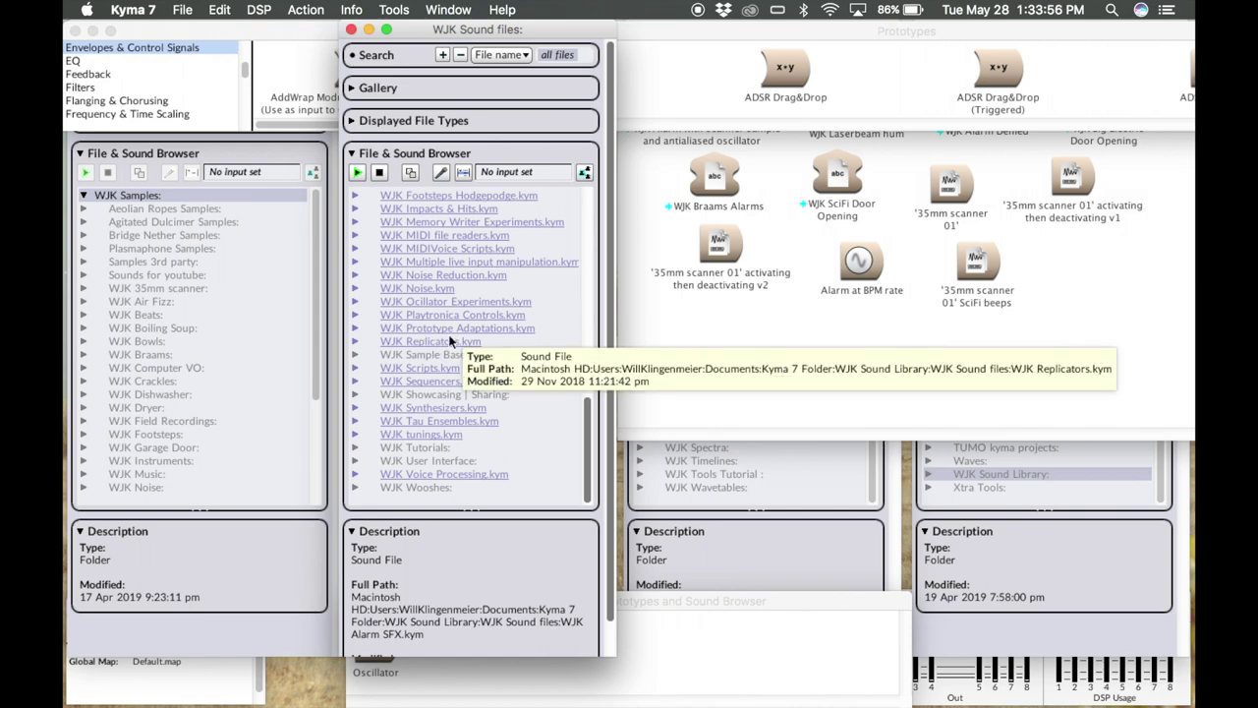
scroll(451, 340, up, 10)
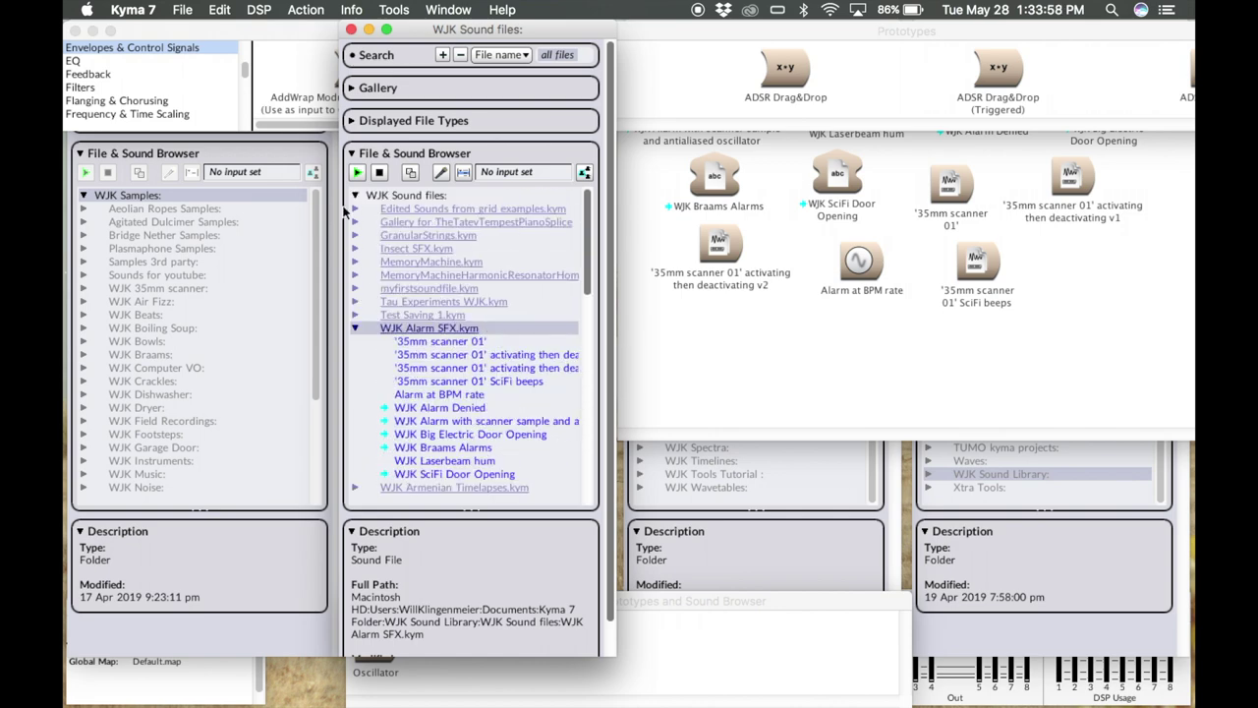
click(355, 195)
click(354, 195)
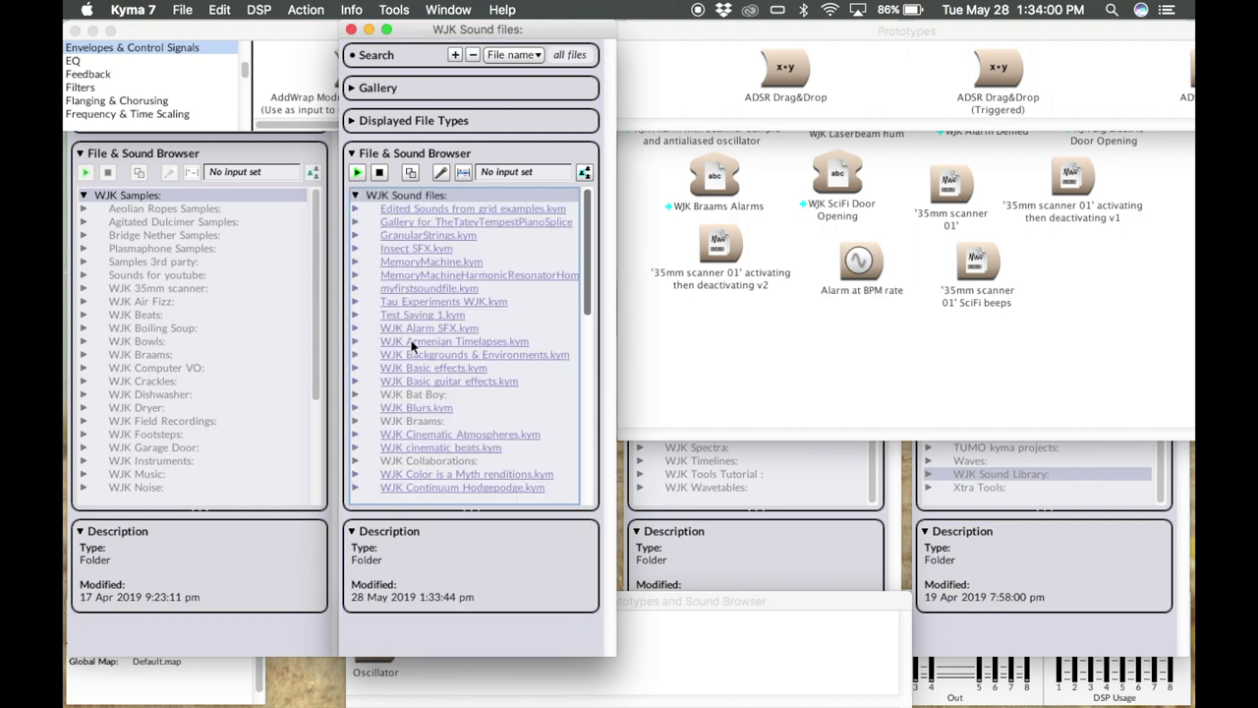
Find WJK Test Save v1.kym in the browser and open it
scroll(413, 346, down, 10)
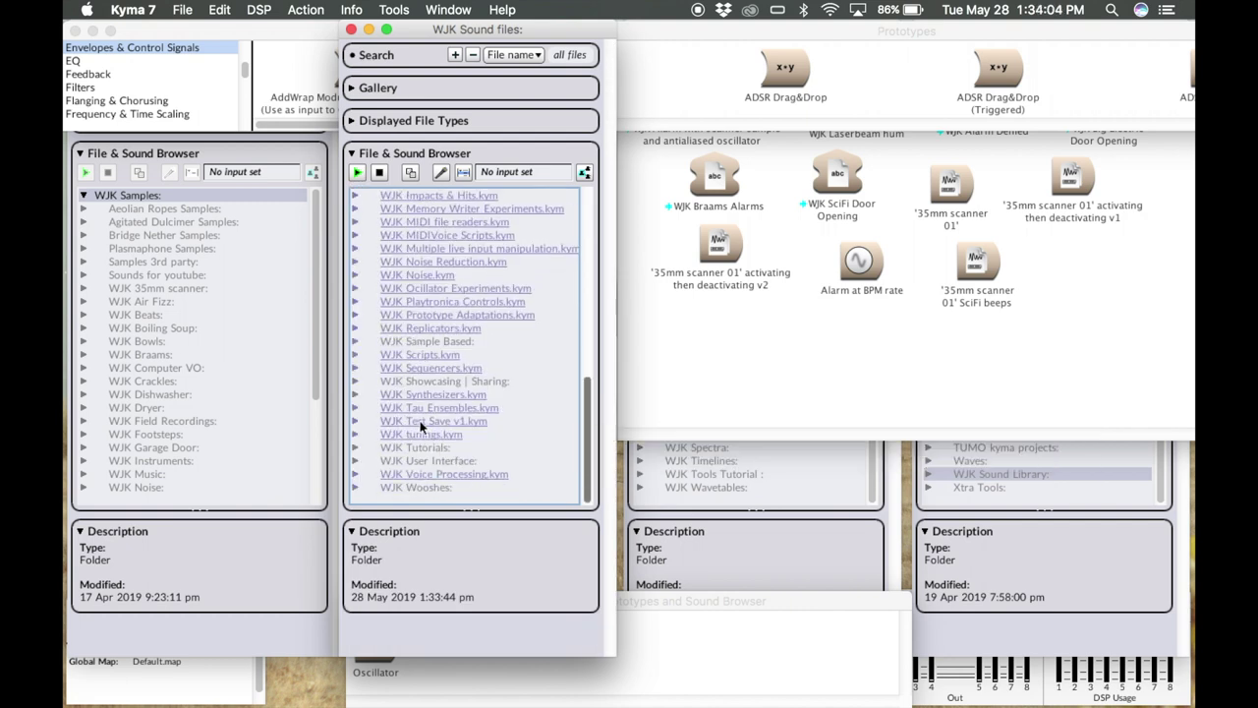
click(355, 421)
mouse_move(436, 439)
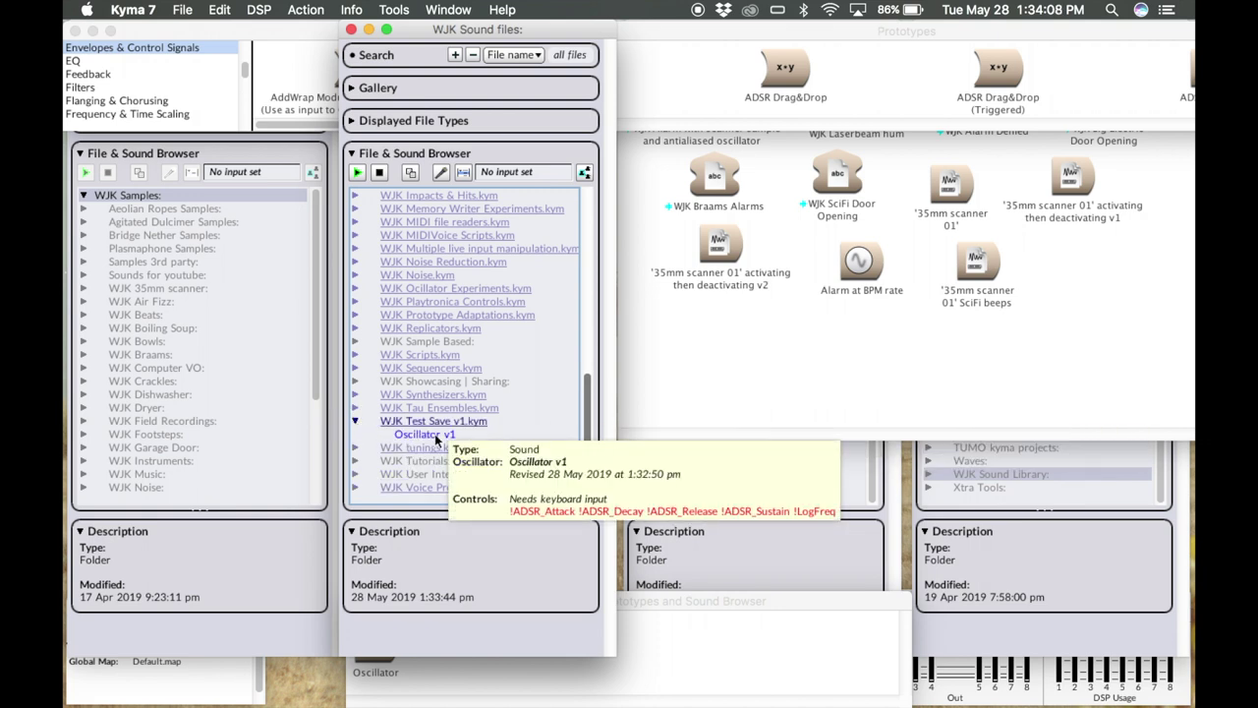
click(356, 421)
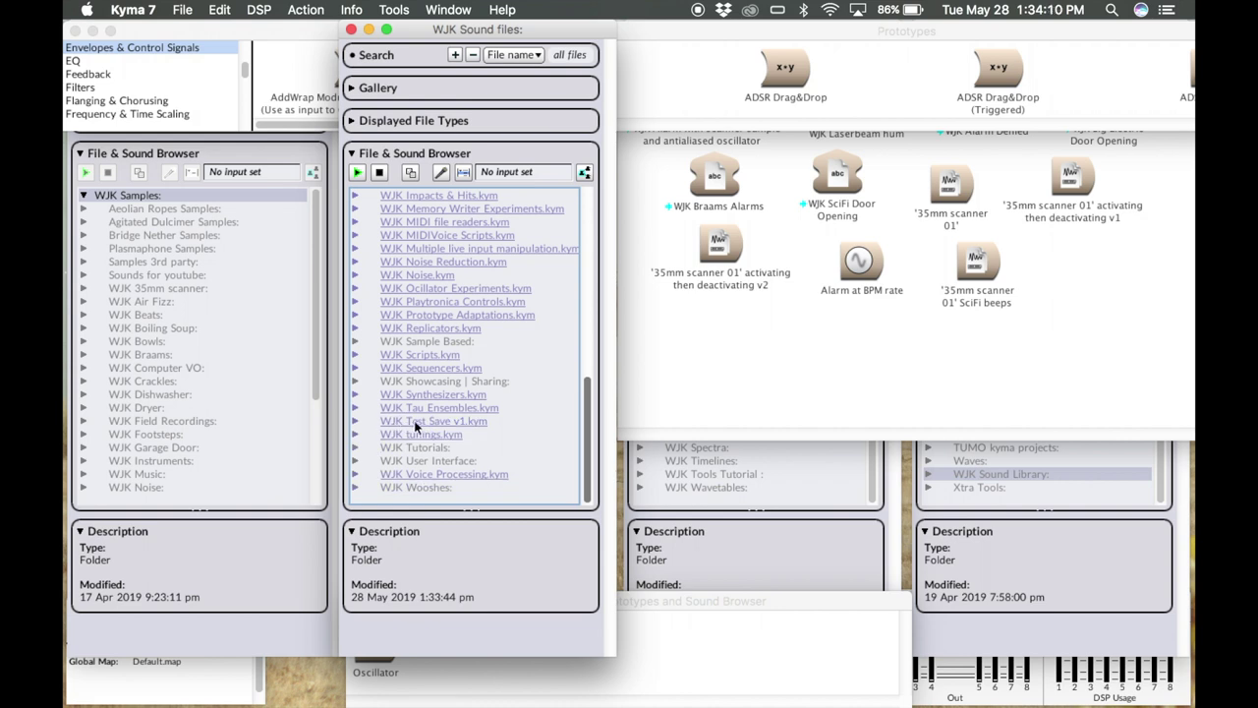
click(418, 421)
double_click(418, 420)
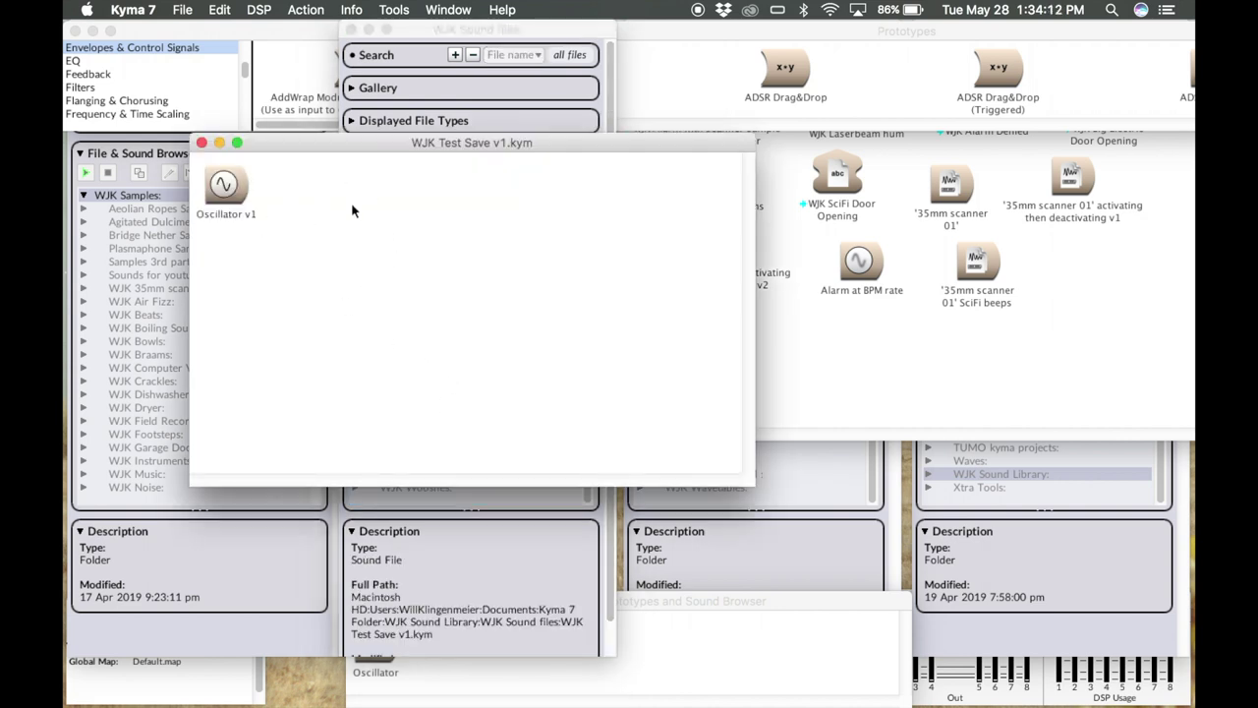
Close WJK Test Save v1.kym and bring the WJK Alarm SFX.kym window forward, moving it lower left
click(202, 144)
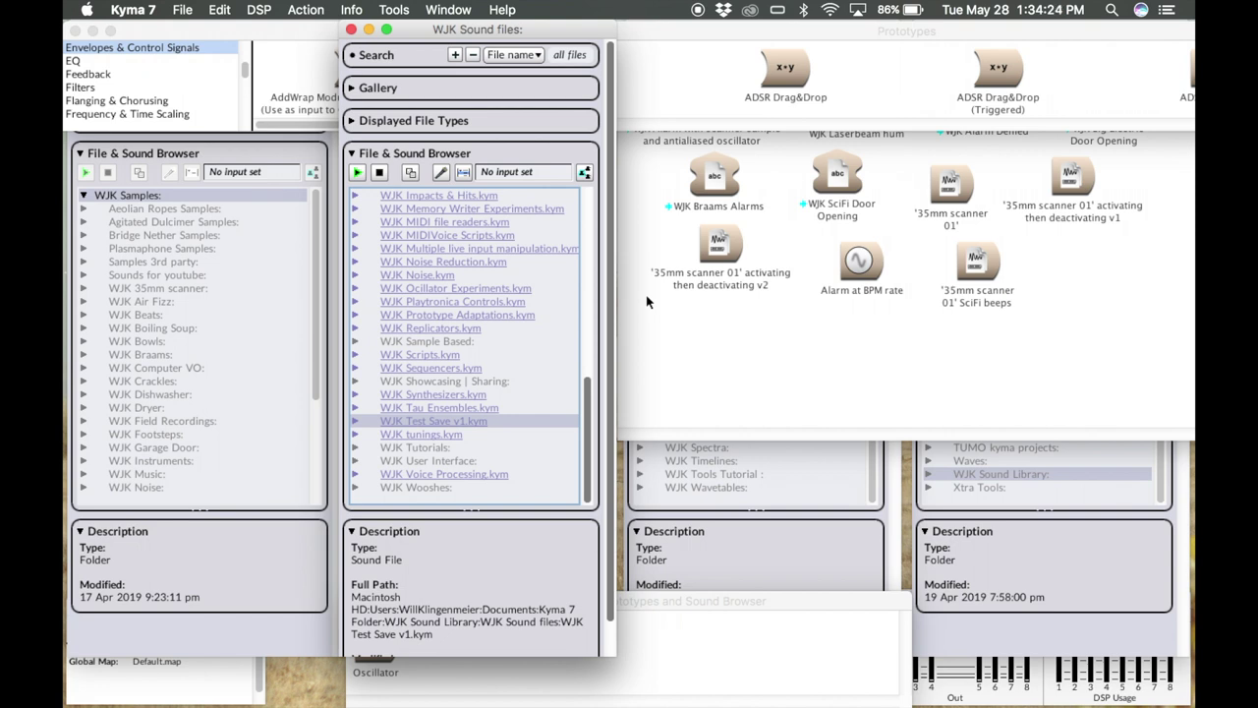
click(732, 354)
drag(758, 61, 547, 107)
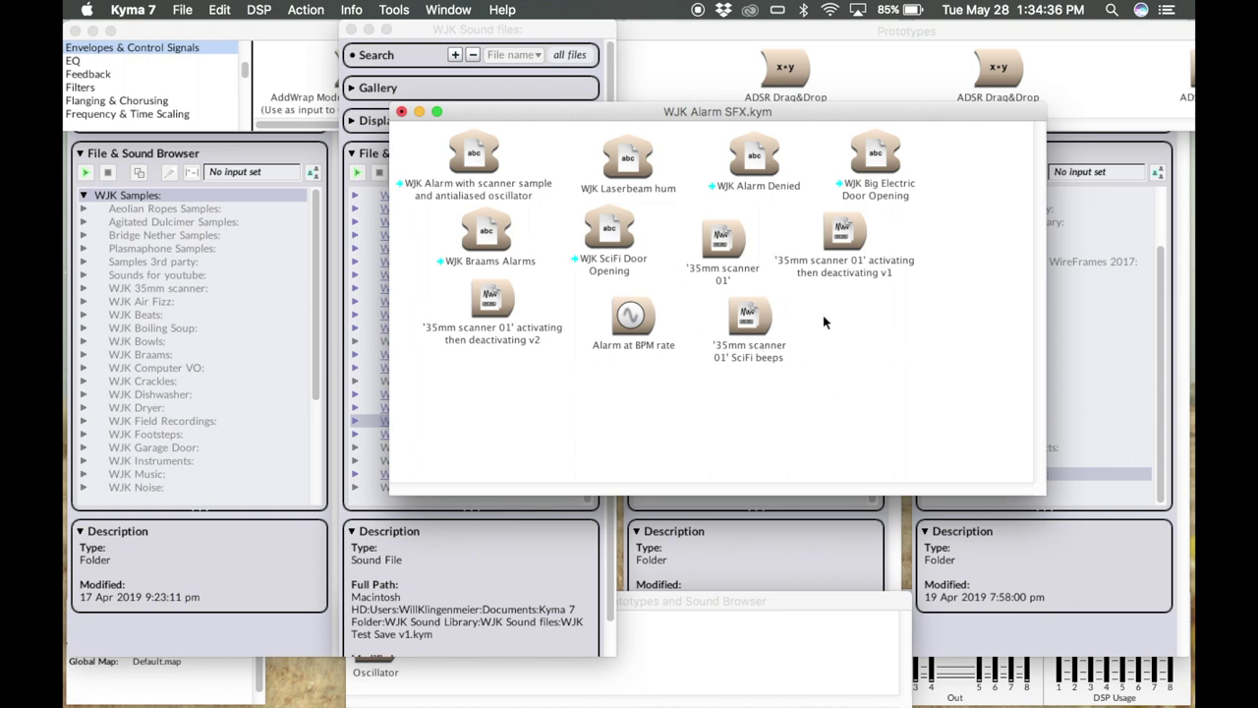
Search the prototypes for 'sample' and drag the Sample prototype into WJK Alarm SFX.kym
click(965, 37)
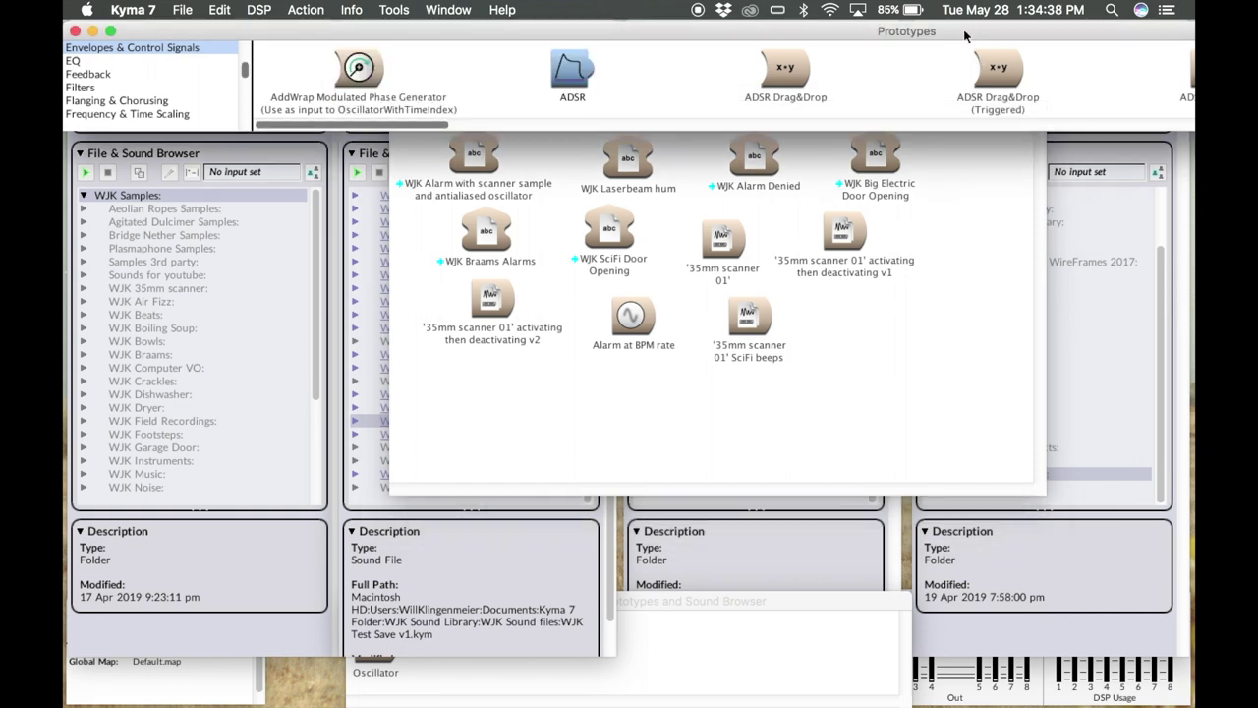
key(super+b)
text(sa)
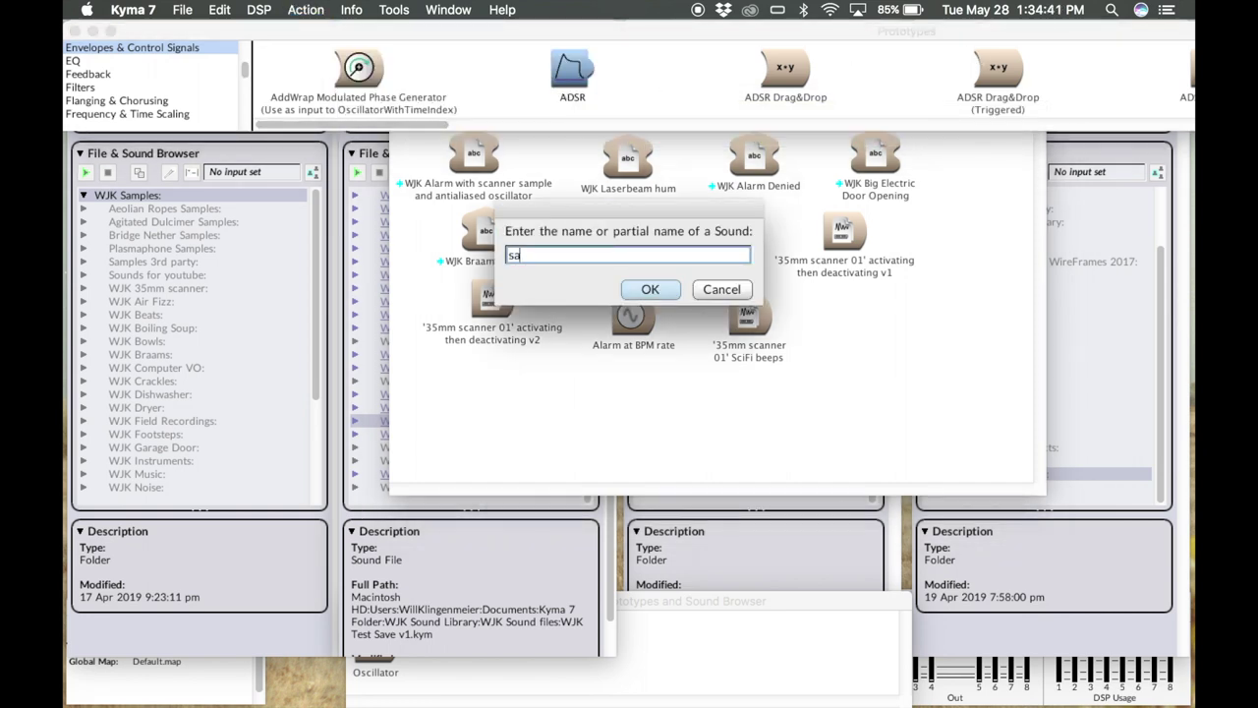
text(mple)
key(Return)
key(Return)
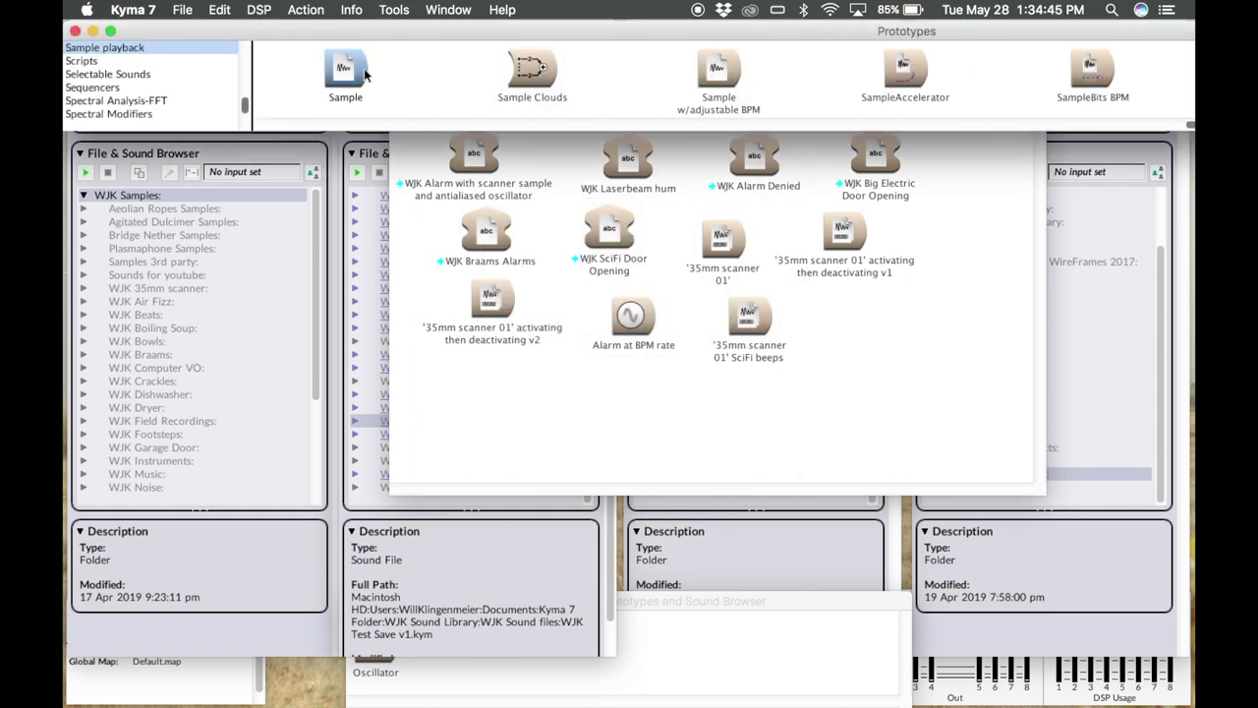
drag(343, 73, 863, 325)
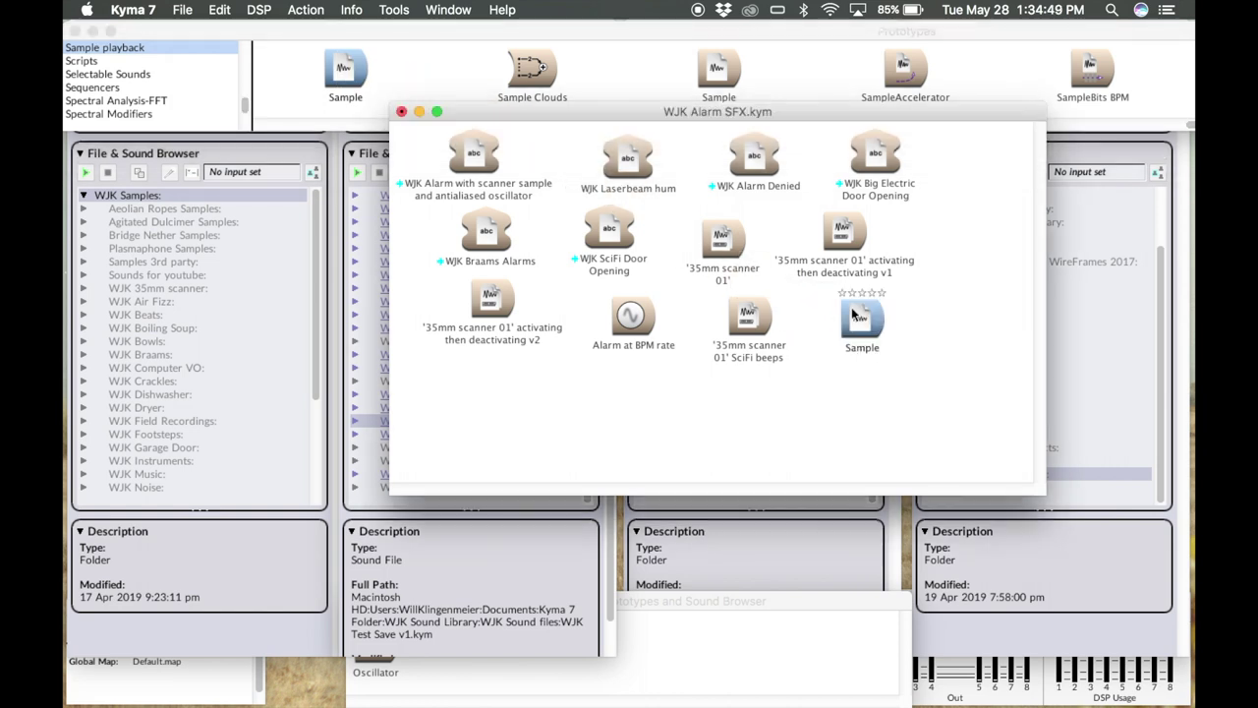
Save WJK Alarm SFX.kym with File > Save
click(183, 11)
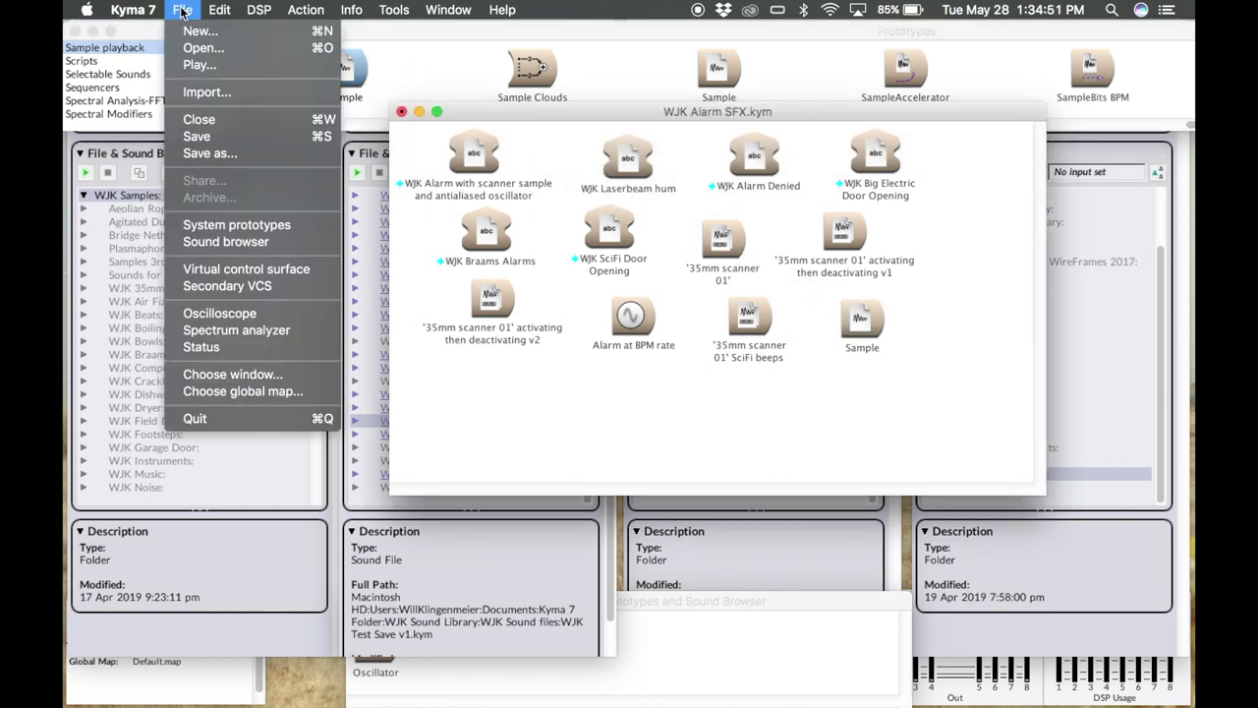
click(214, 138)
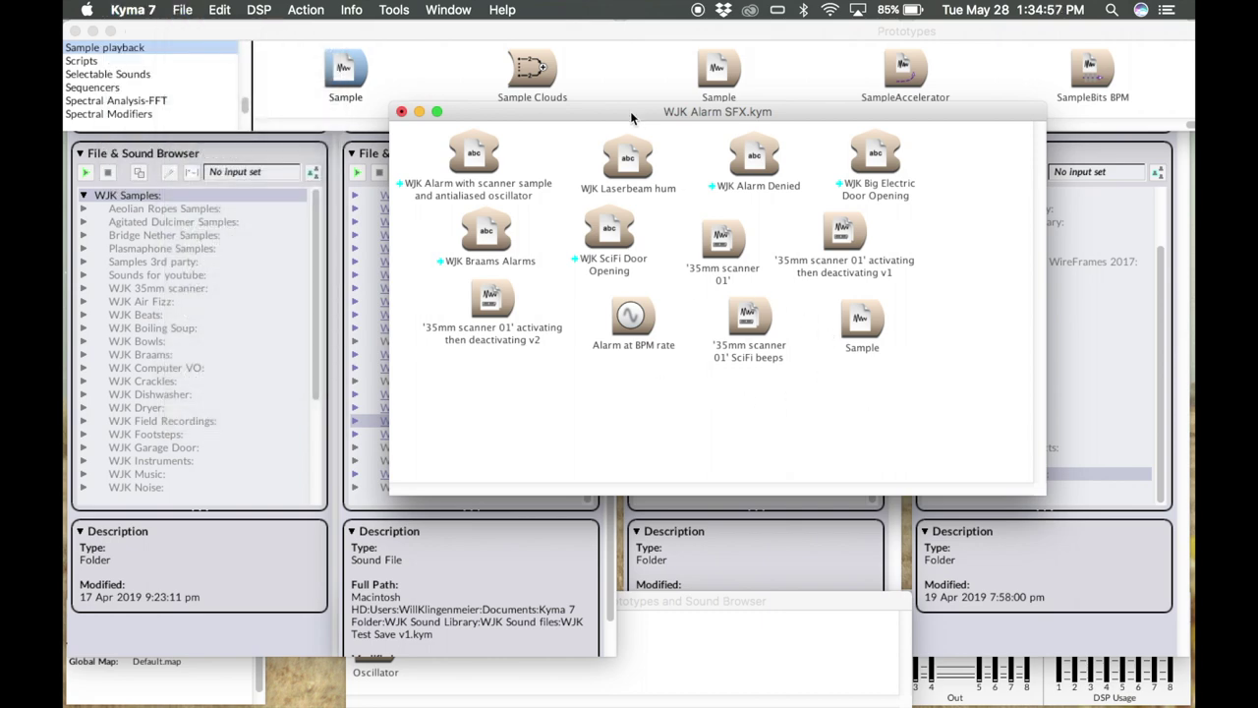
drag(630, 115, 548, 122)
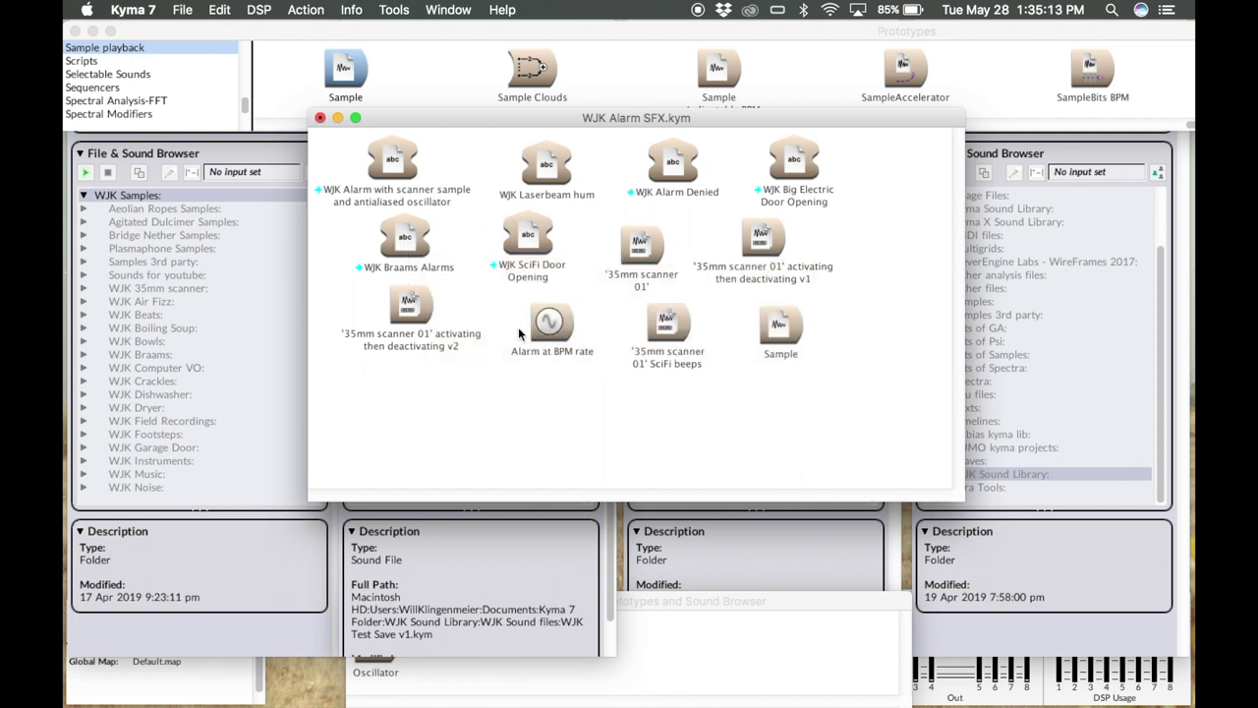
Open the '35mm scanner 01' v2 sound and change its Samples parameter to 'frase'
double_click(406, 310)
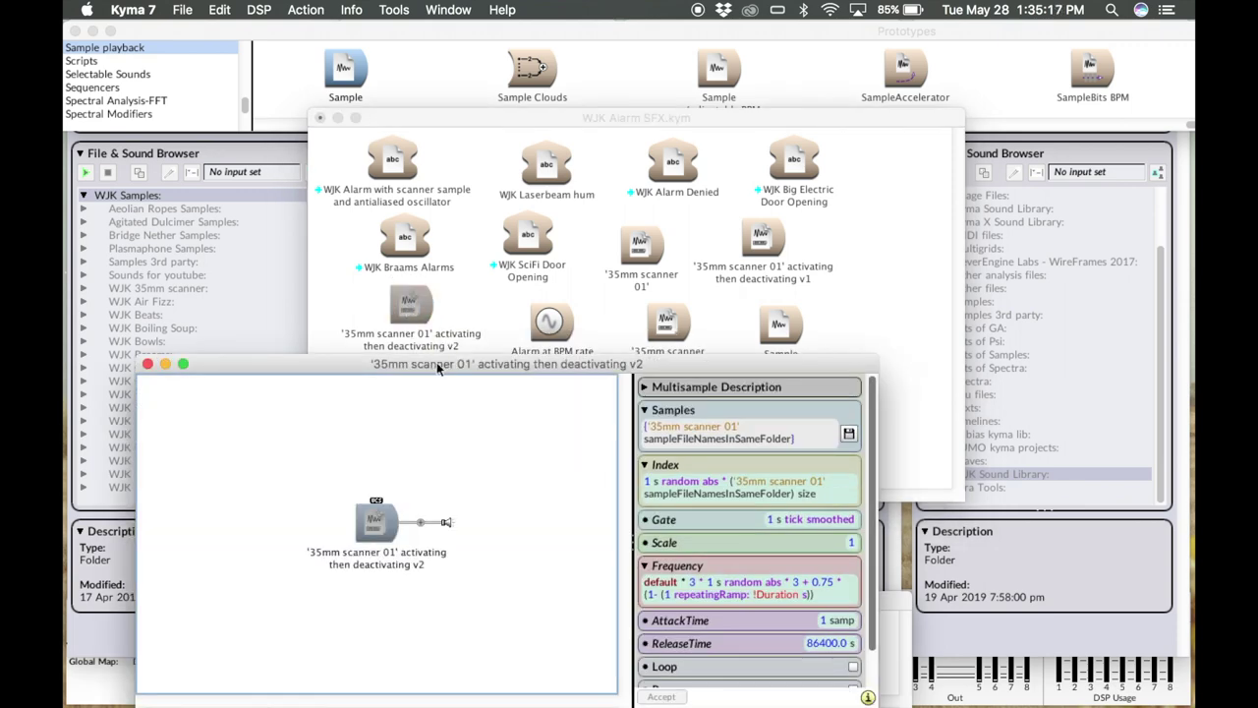
drag(439, 368, 476, 246)
drag(442, 193, 440, 191)
scroll(752, 379, down, 2)
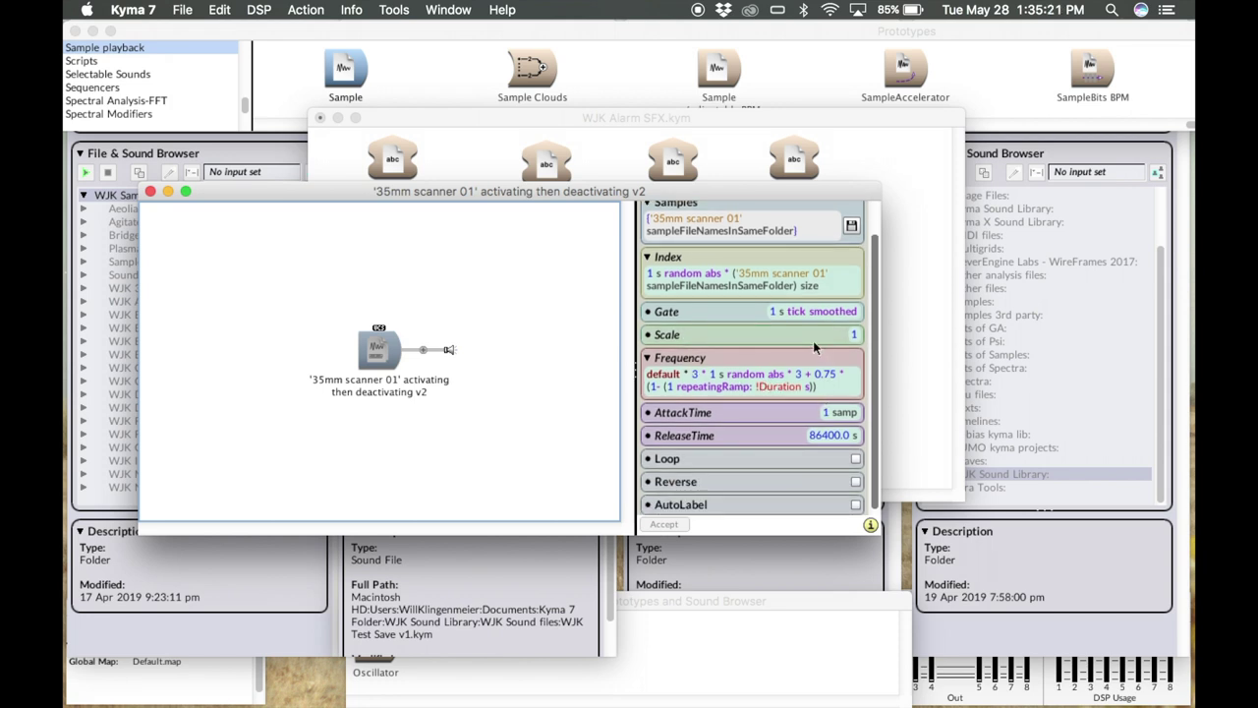
scroll(813, 344, down, 1)
scroll(813, 340, up, 2)
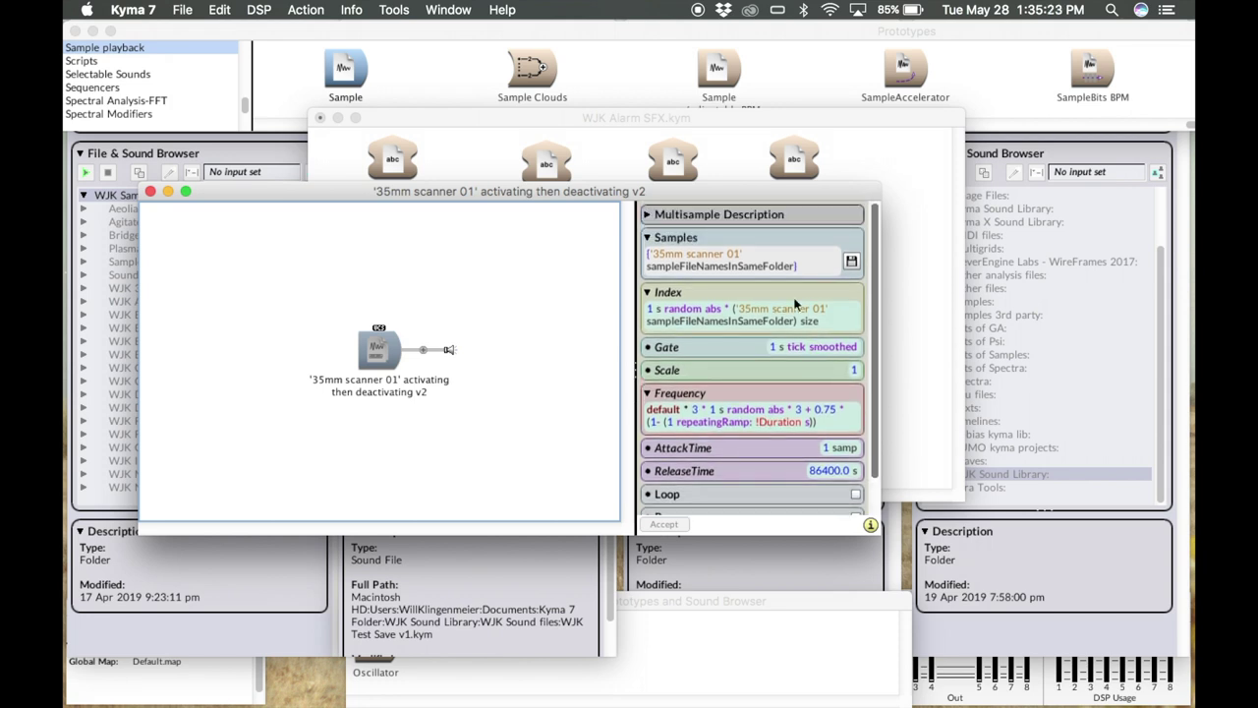
click(740, 254)
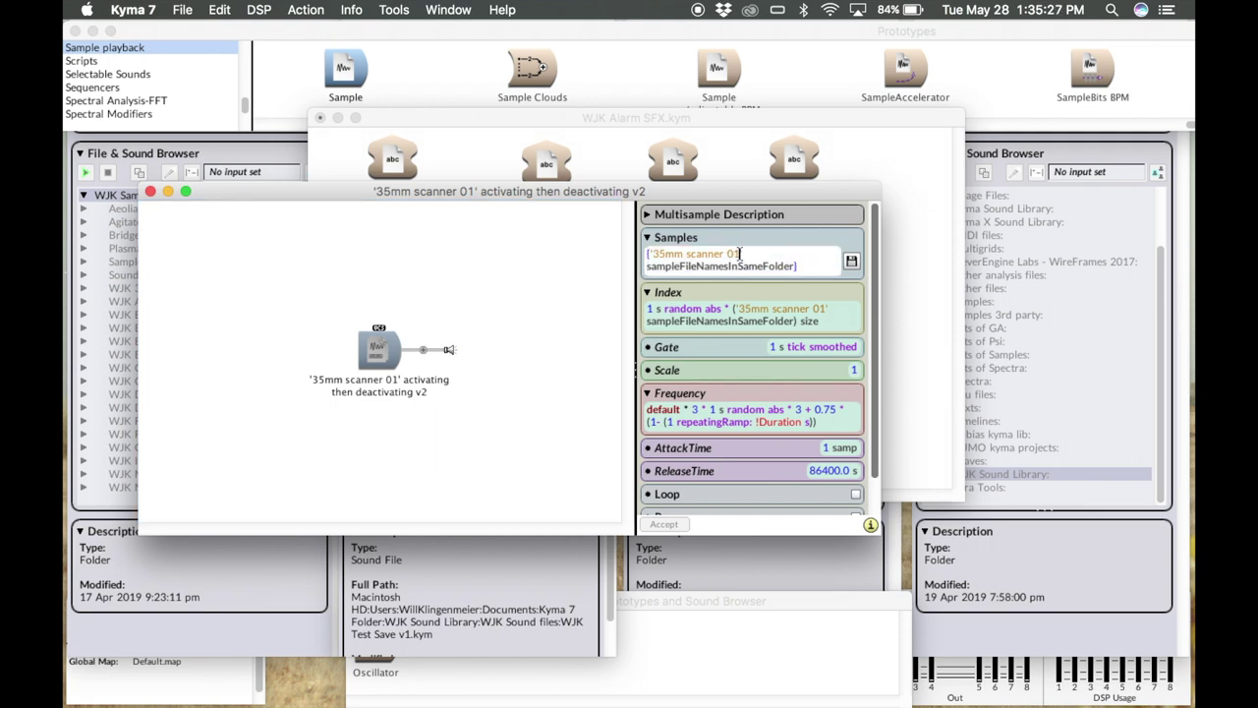
double_click(740, 253)
key(BackSpace)
text(frase)
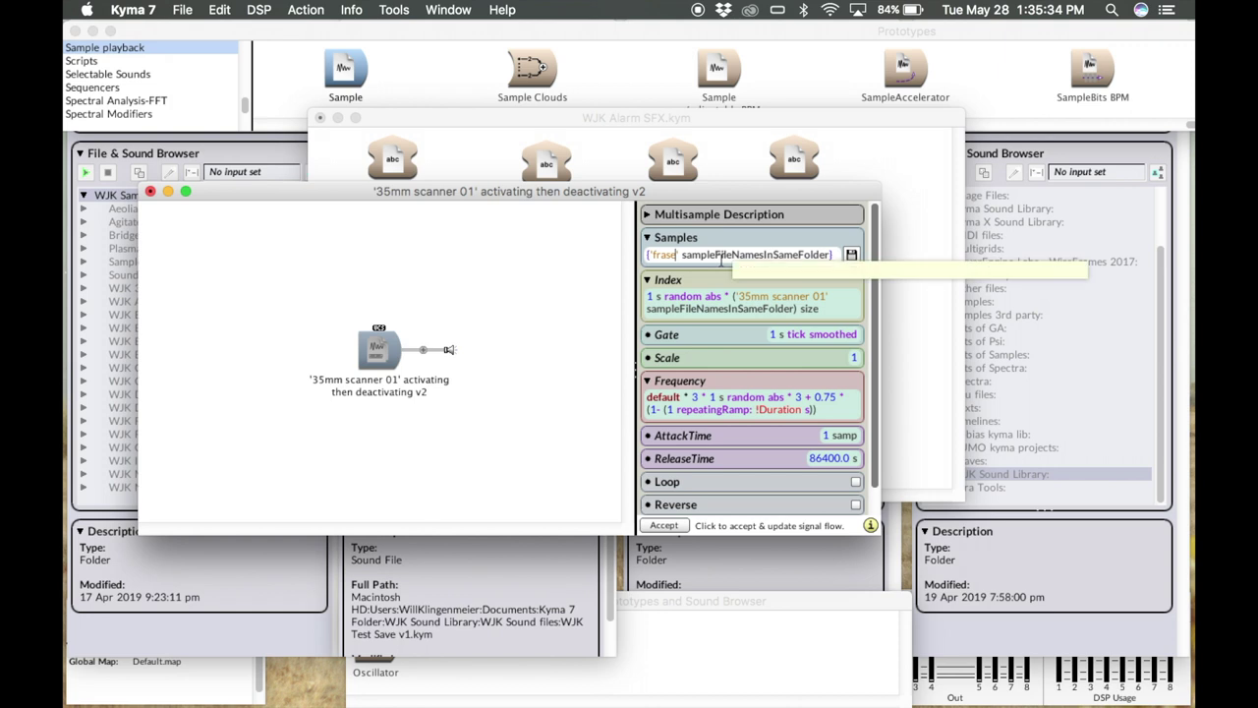
Rename the sound so its name ends in v3 instead of v2
click(376, 356)
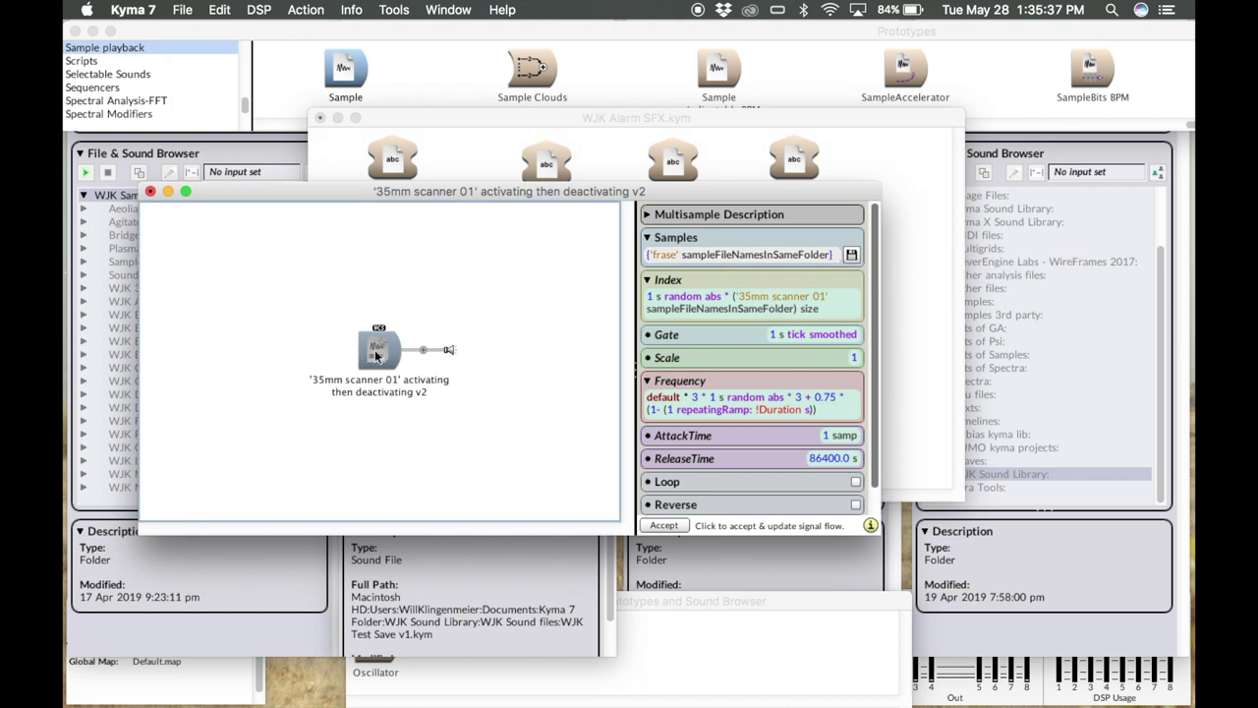
key(super+r)
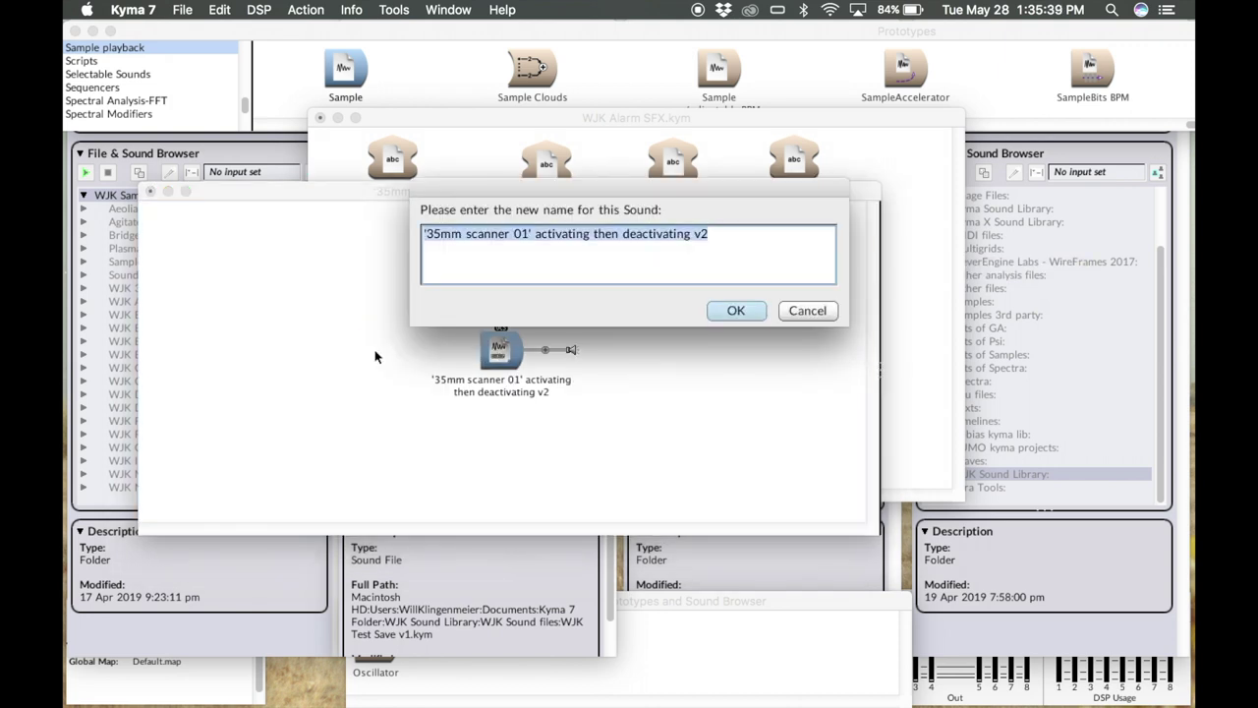
key(Right)
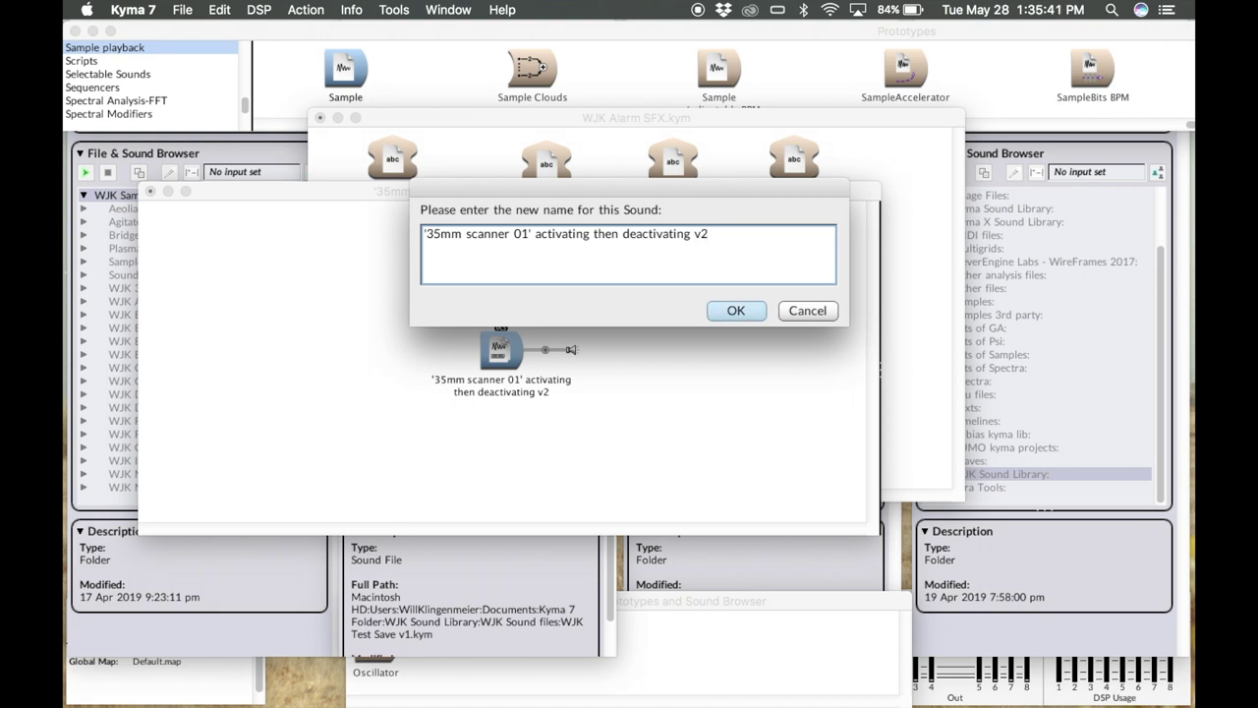
key(BackSpace)
text(3)
key(Return)
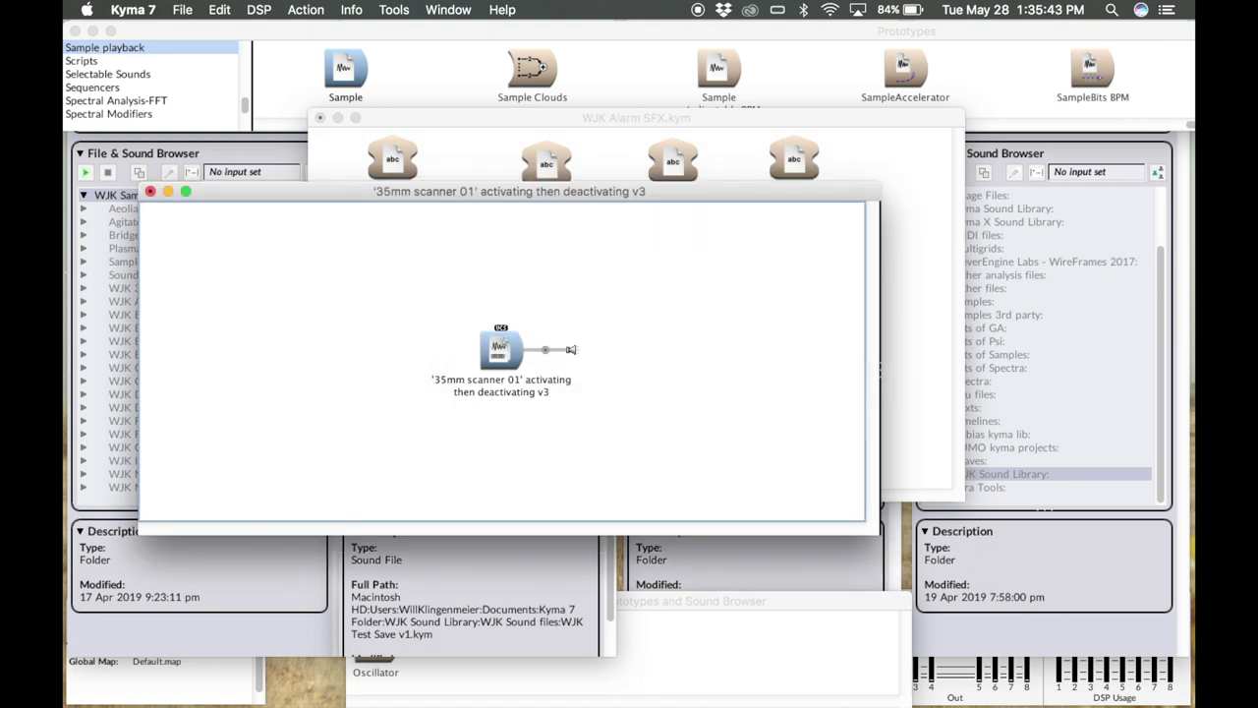
drag(529, 191, 323, 127)
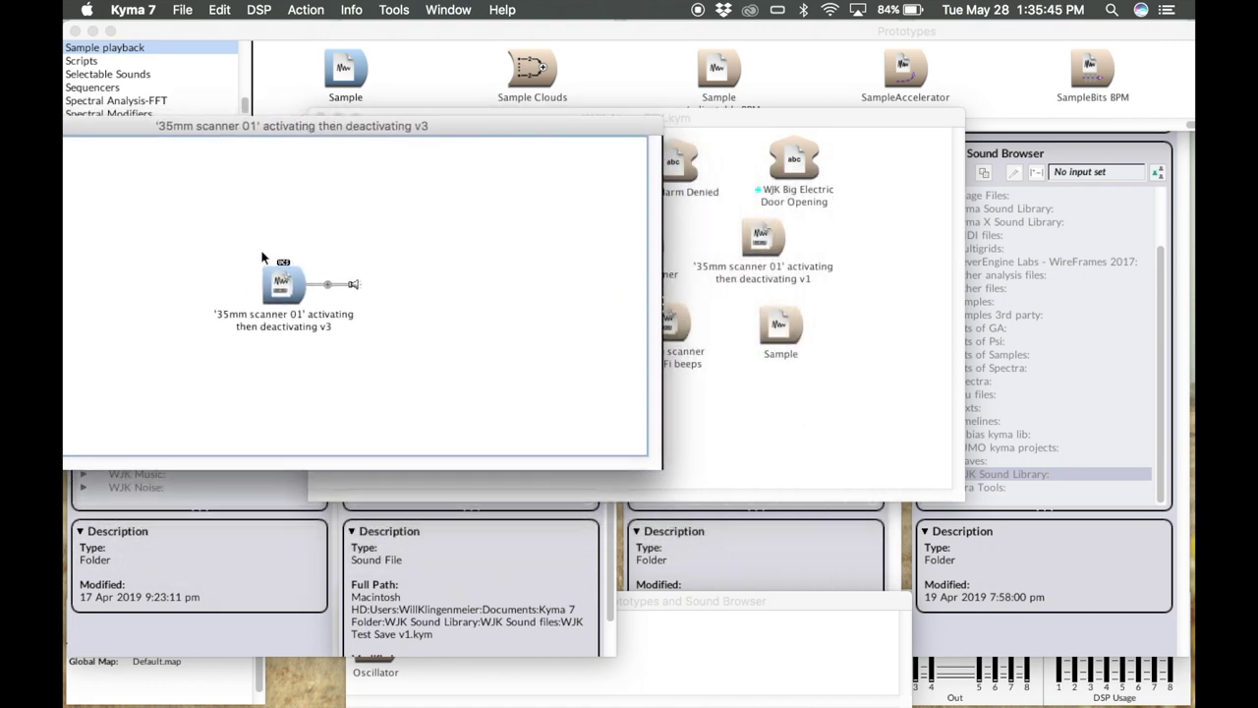
Drop the v3 sound into WJK Alarm SFX.kym and close its editor, answering No to overwriting v2
drag(282, 285, 785, 405)
click(217, 407)
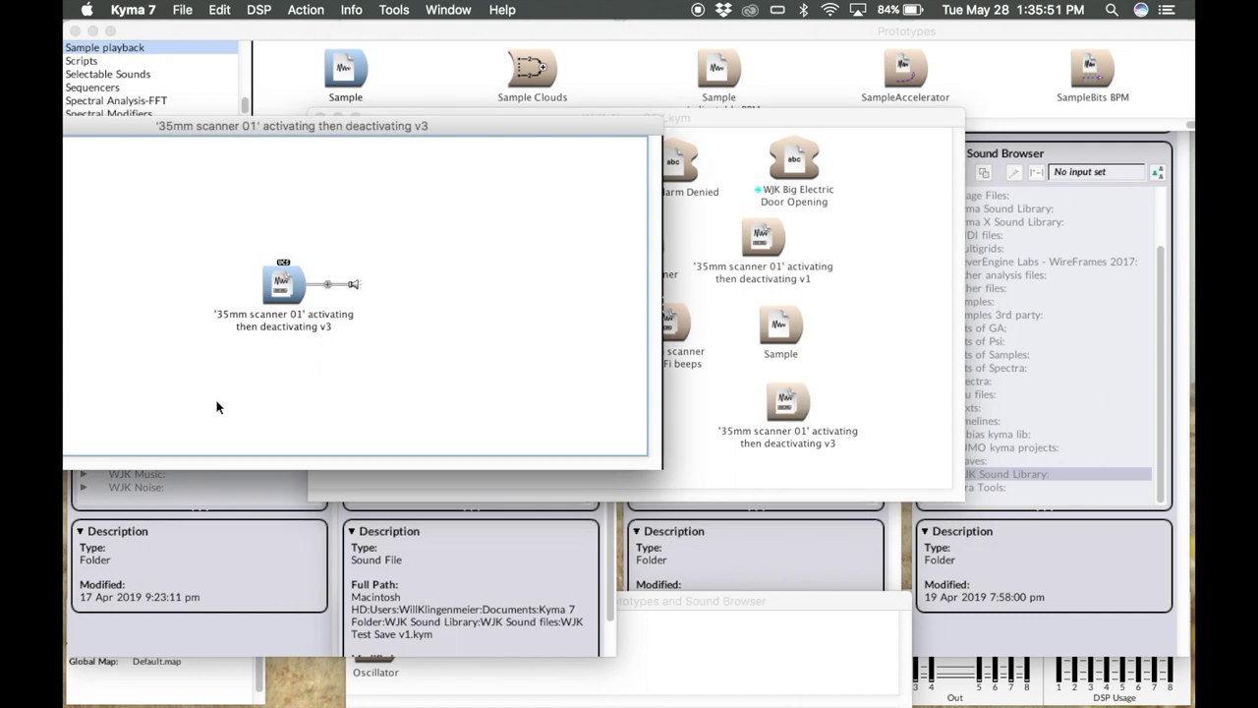
double_click(241, 125)
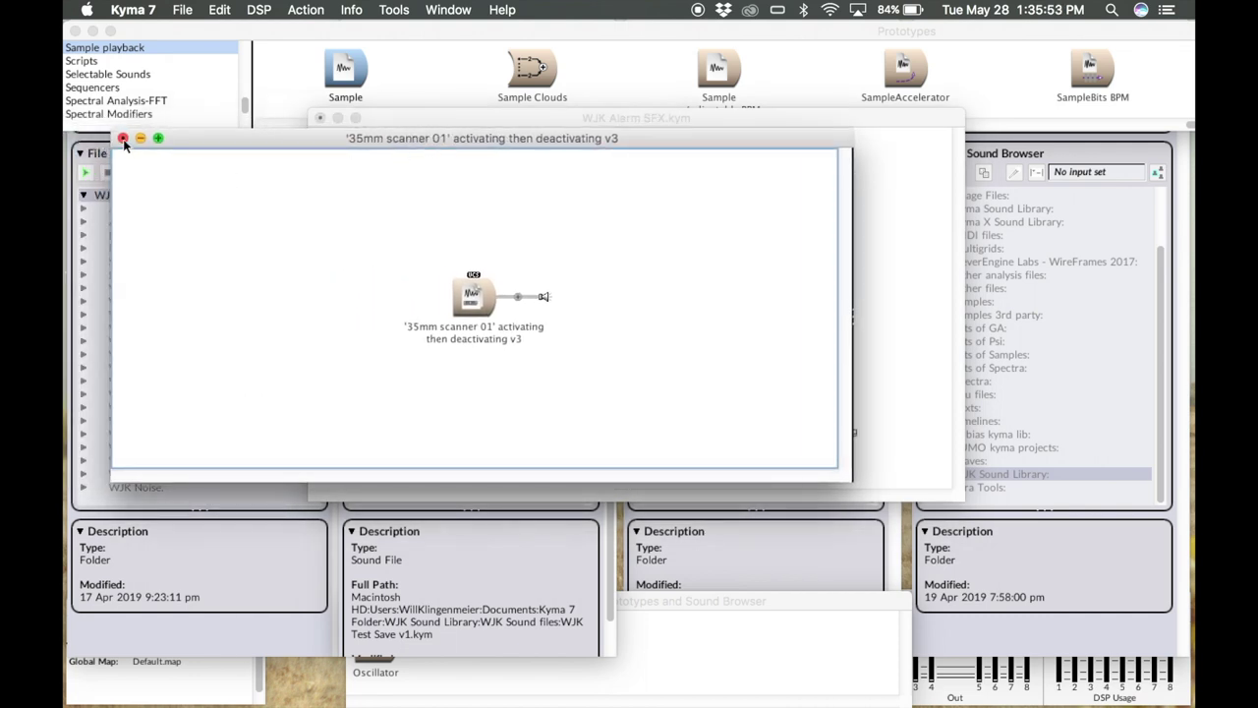
click(123, 139)
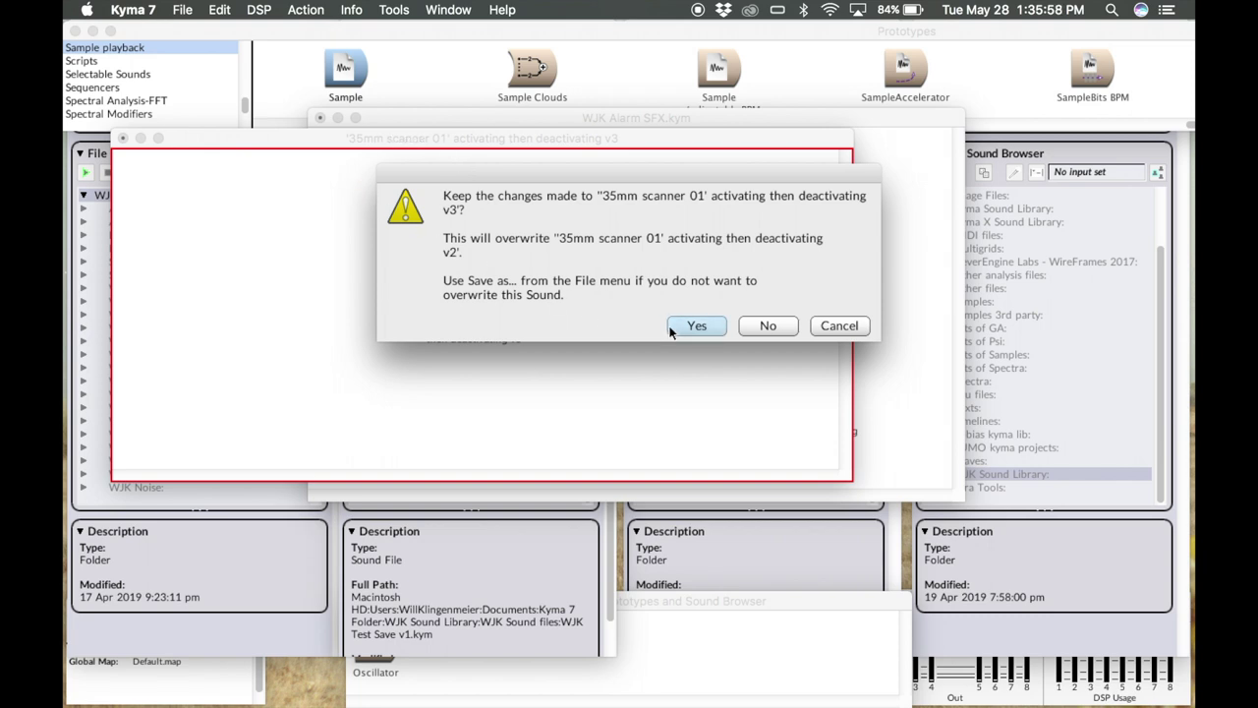
click(764, 327)
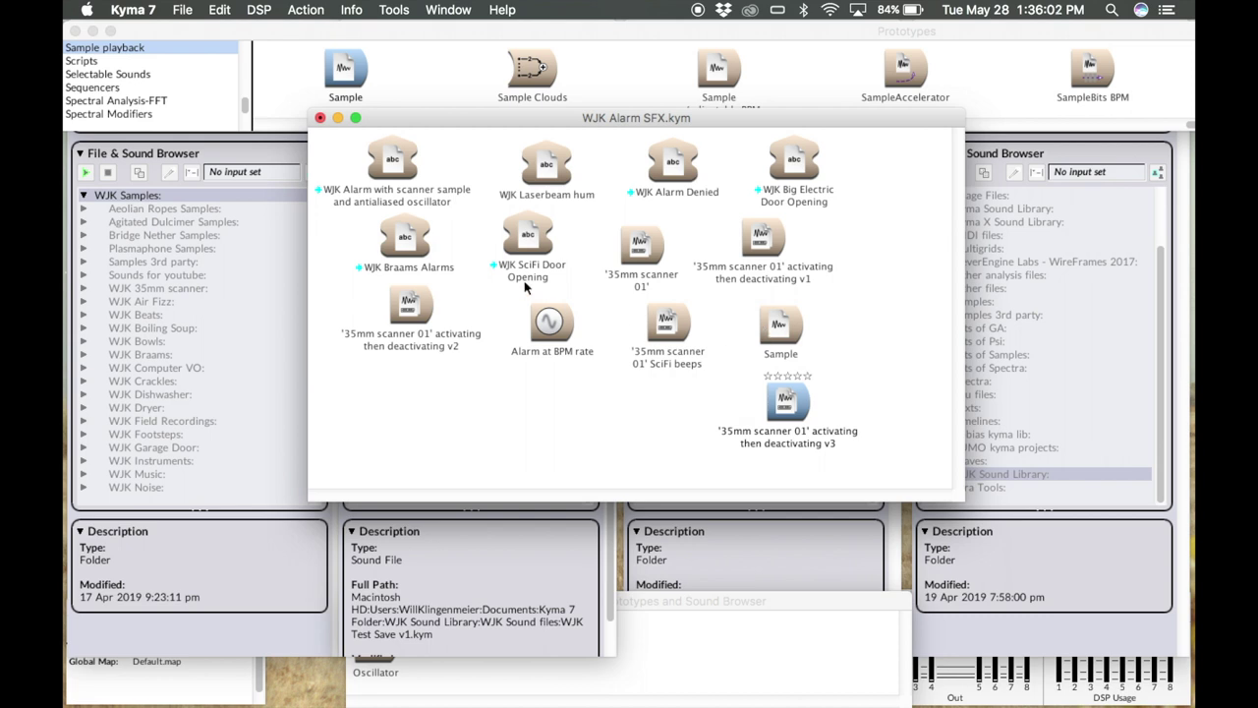
Save WJK Alarm SFX.kym with the v3 sound via File > Save, then move its window right
mouse_move(410, 317)
mouse_move(784, 414)
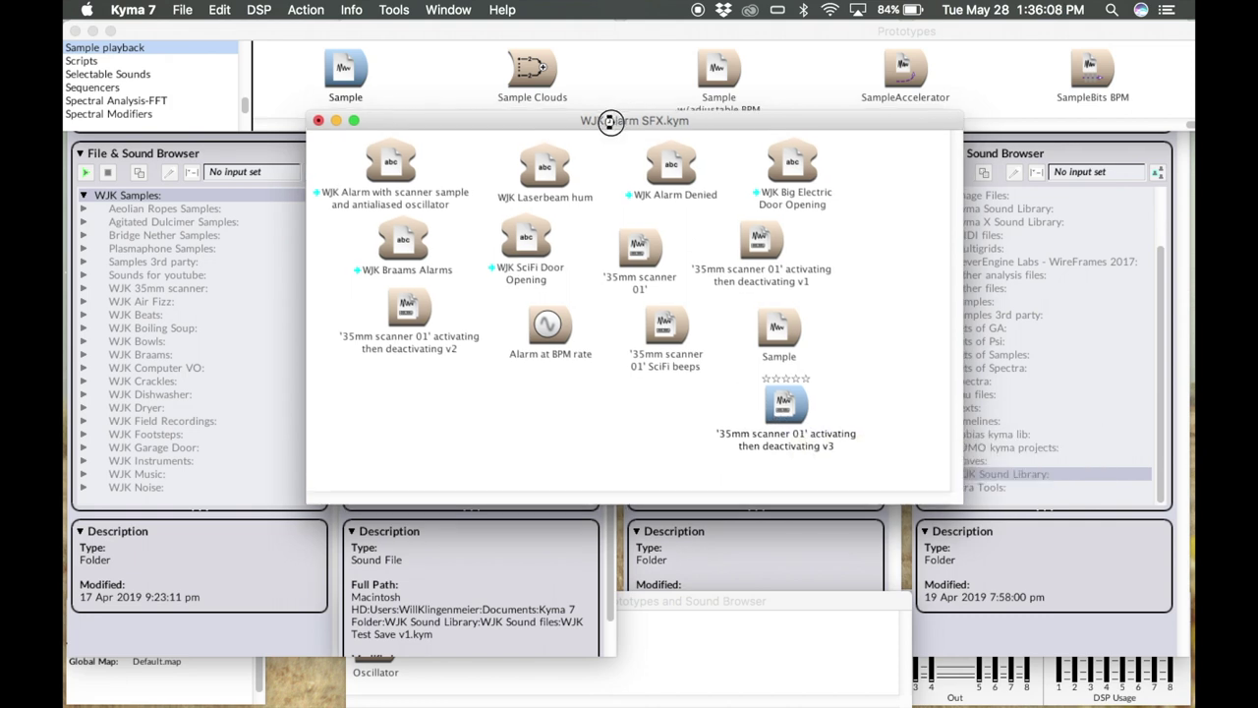
drag(613, 118, 583, 148)
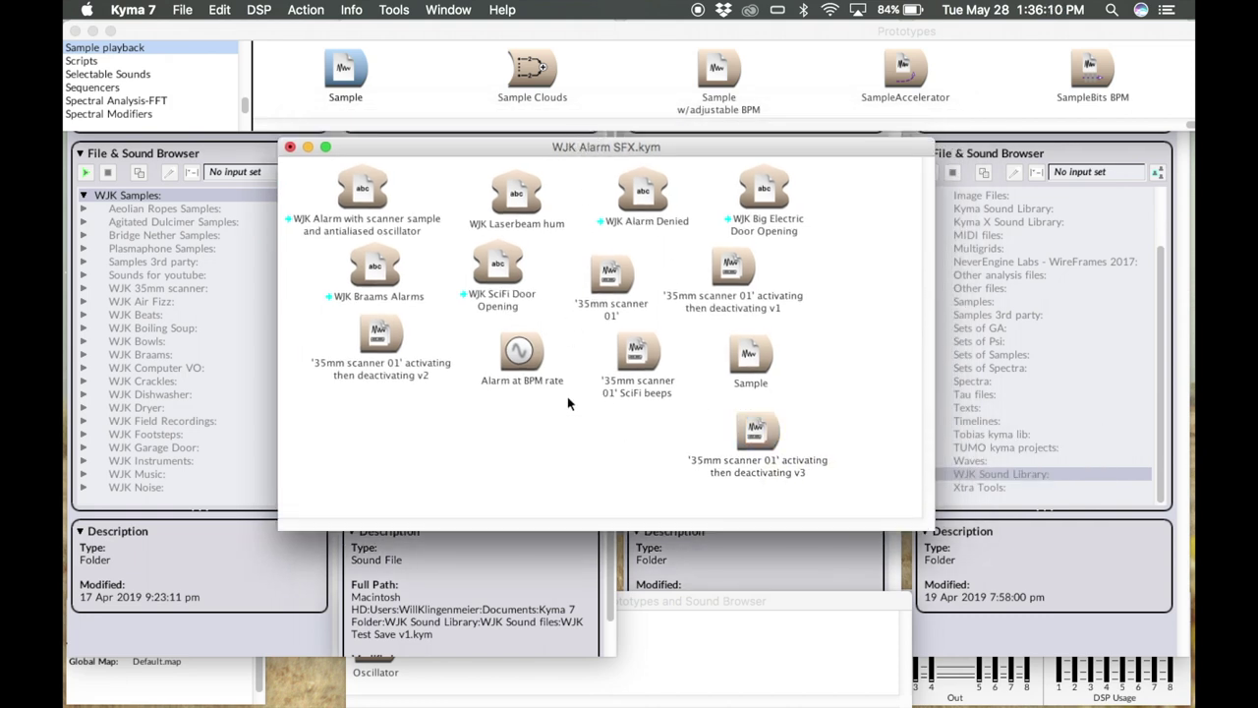
click(182, 9)
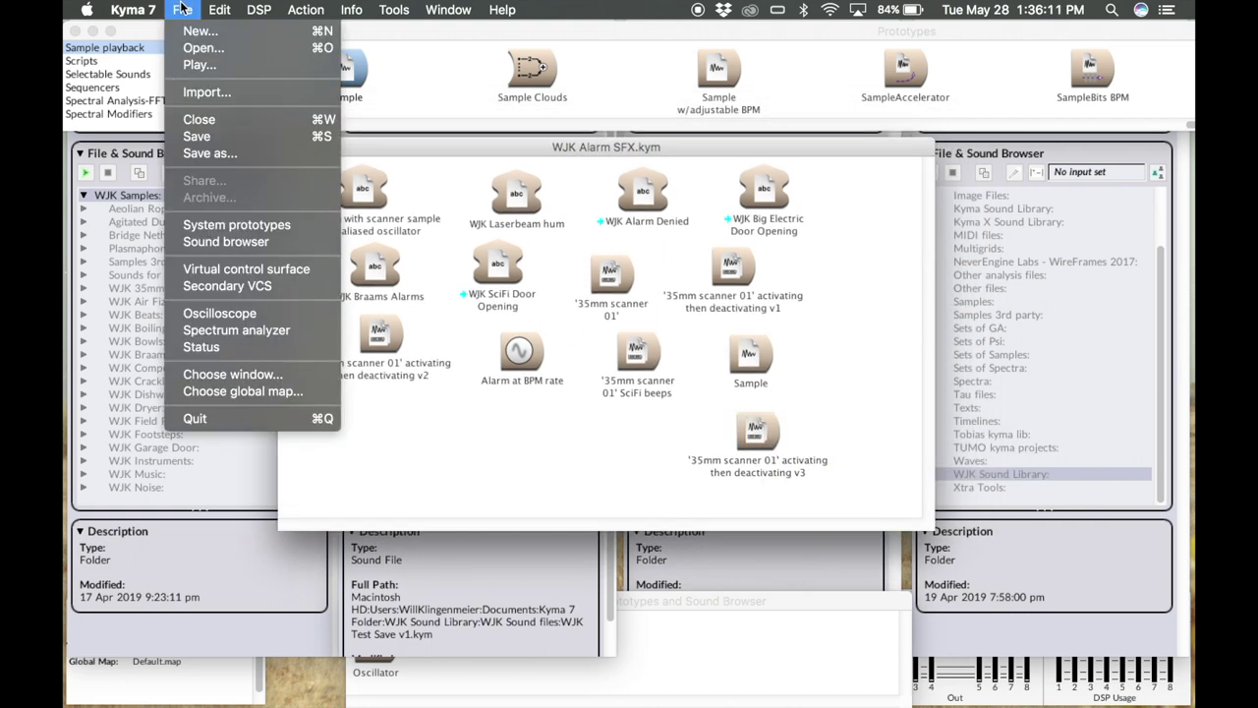
click(198, 139)
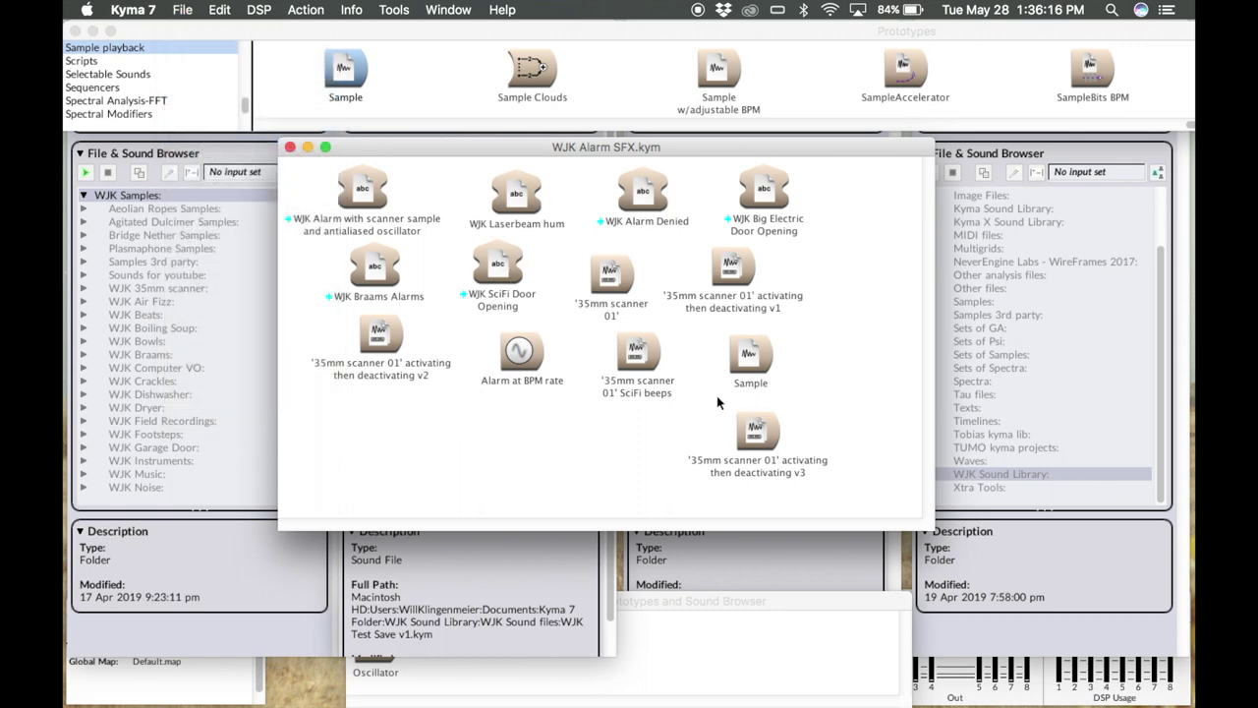
drag(562, 142, 816, 140)
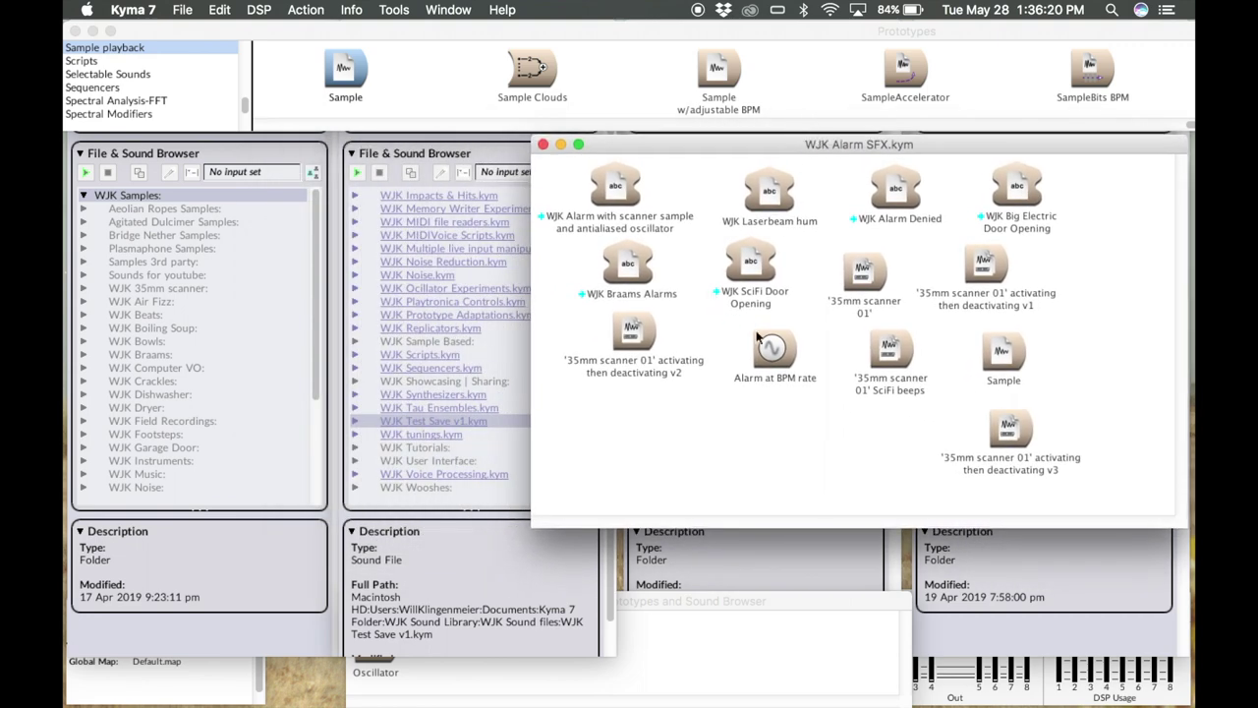
Bring the Sound files, Sound Library, Samples and Kyma 7 Folder browsers forward, then switch to Finder
mouse_move(766, 354)
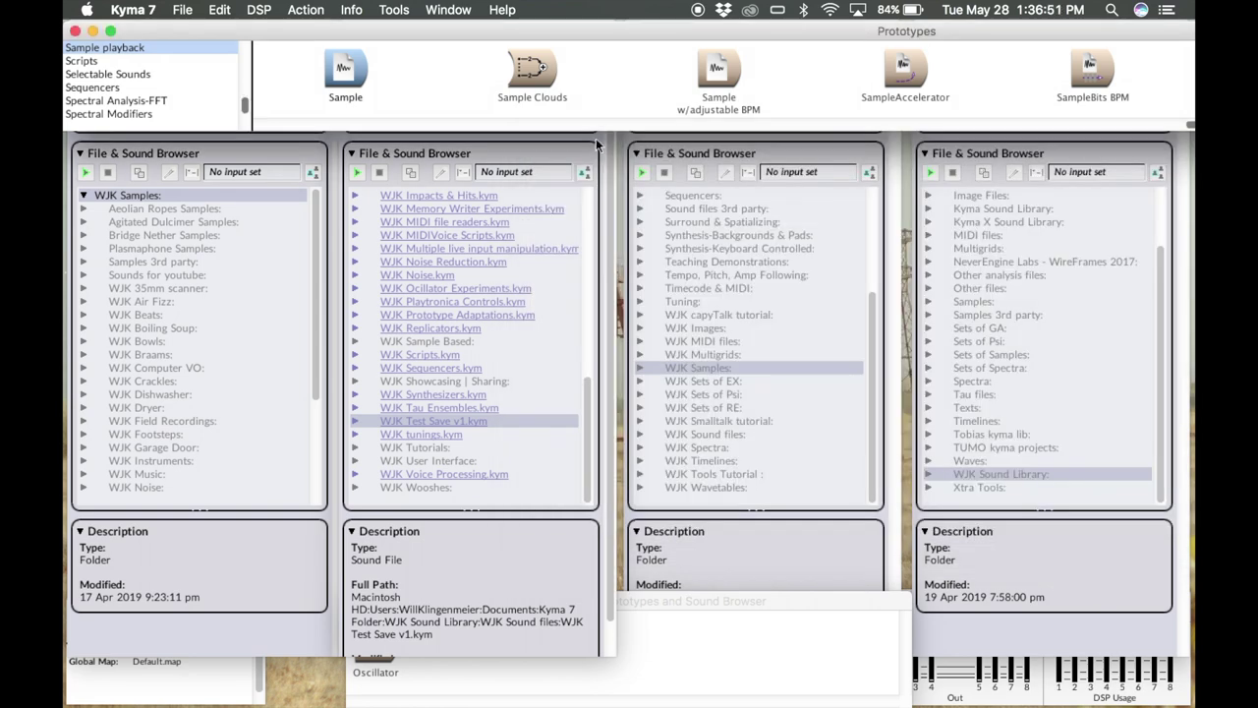
click(595, 138)
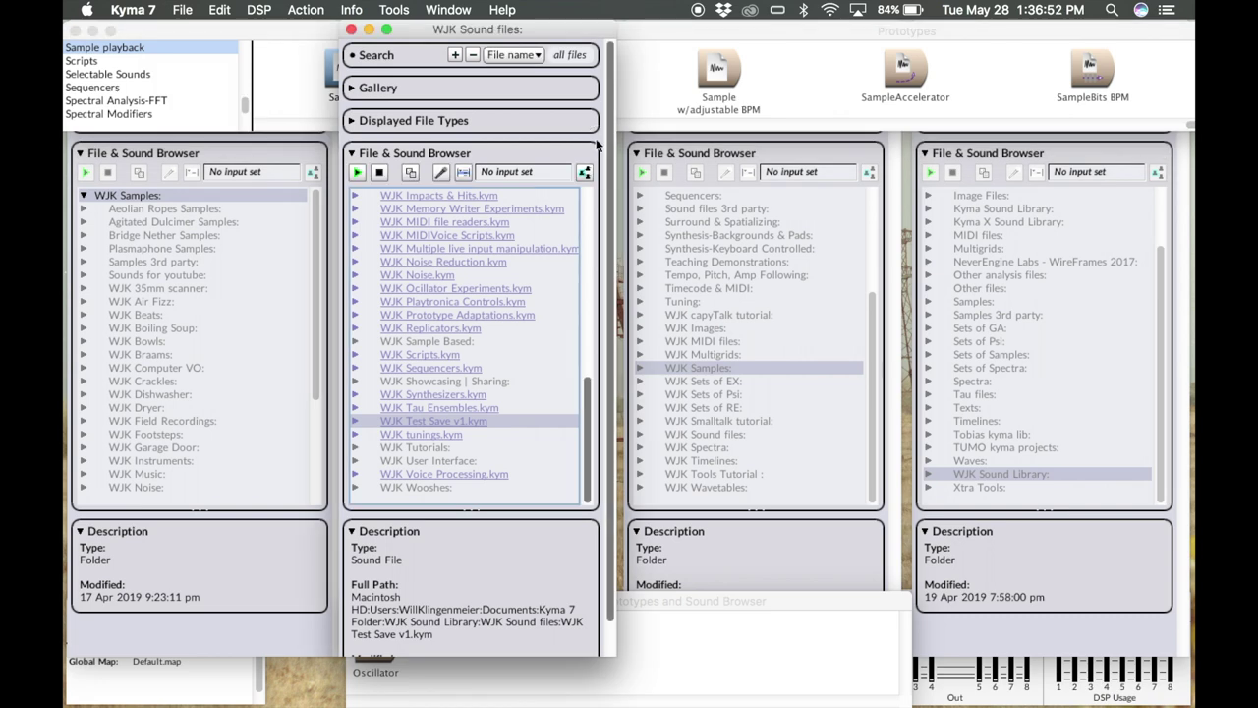
click(882, 139)
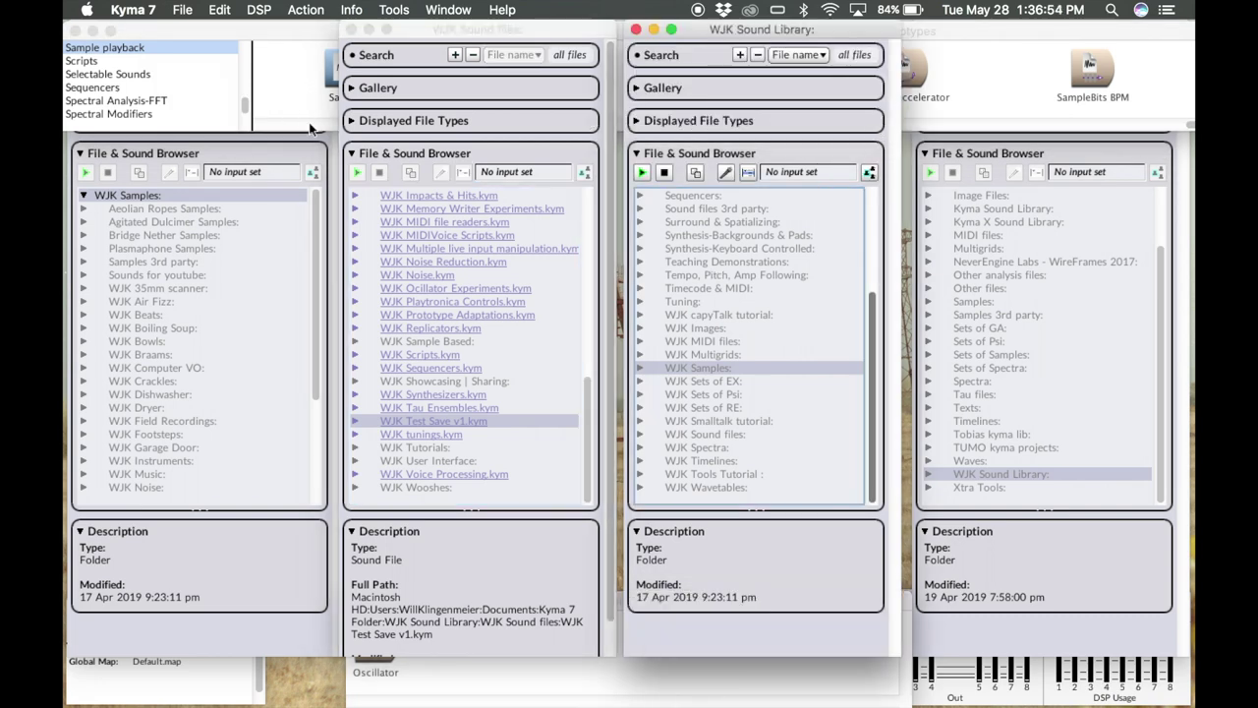
click(321, 144)
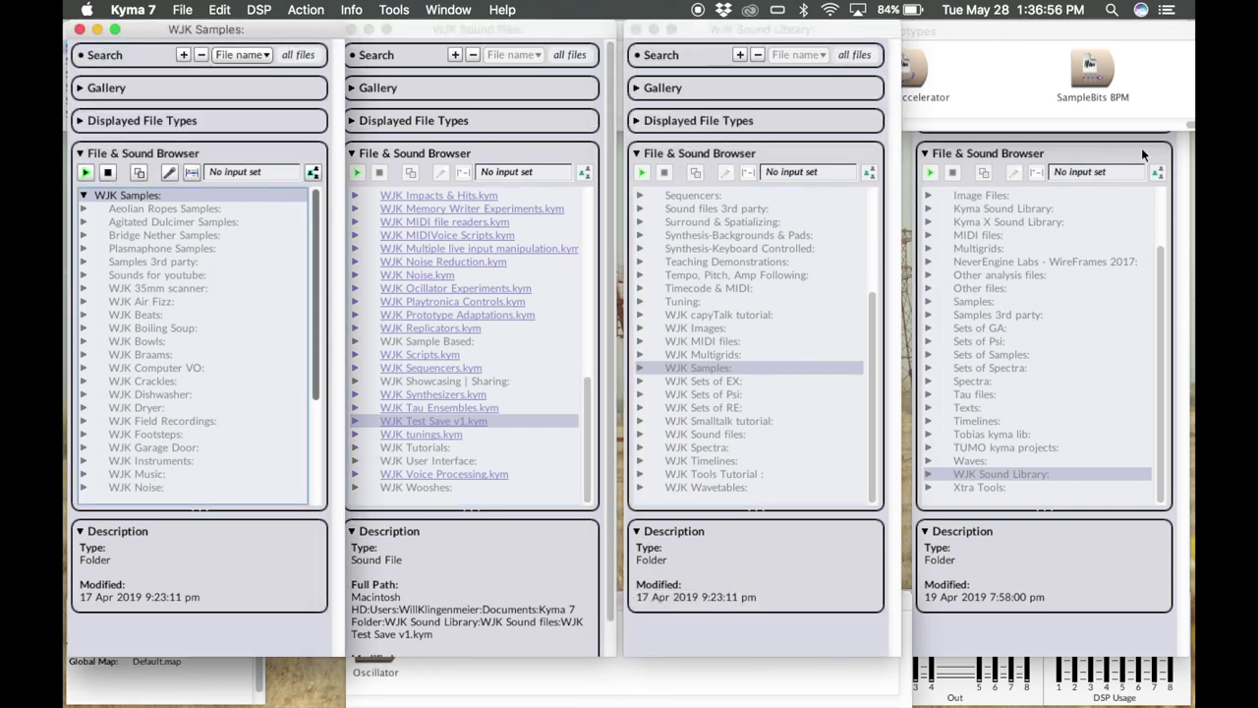
click(1175, 136)
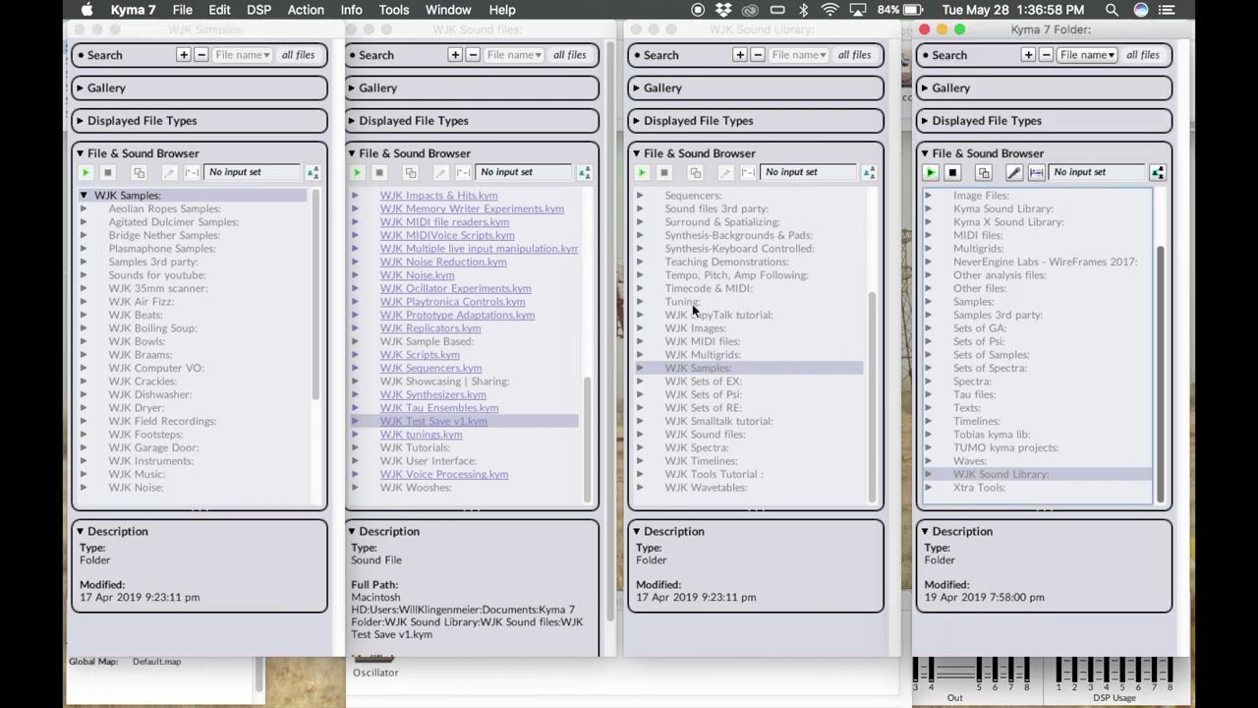
scroll(432, 191, up, 10)
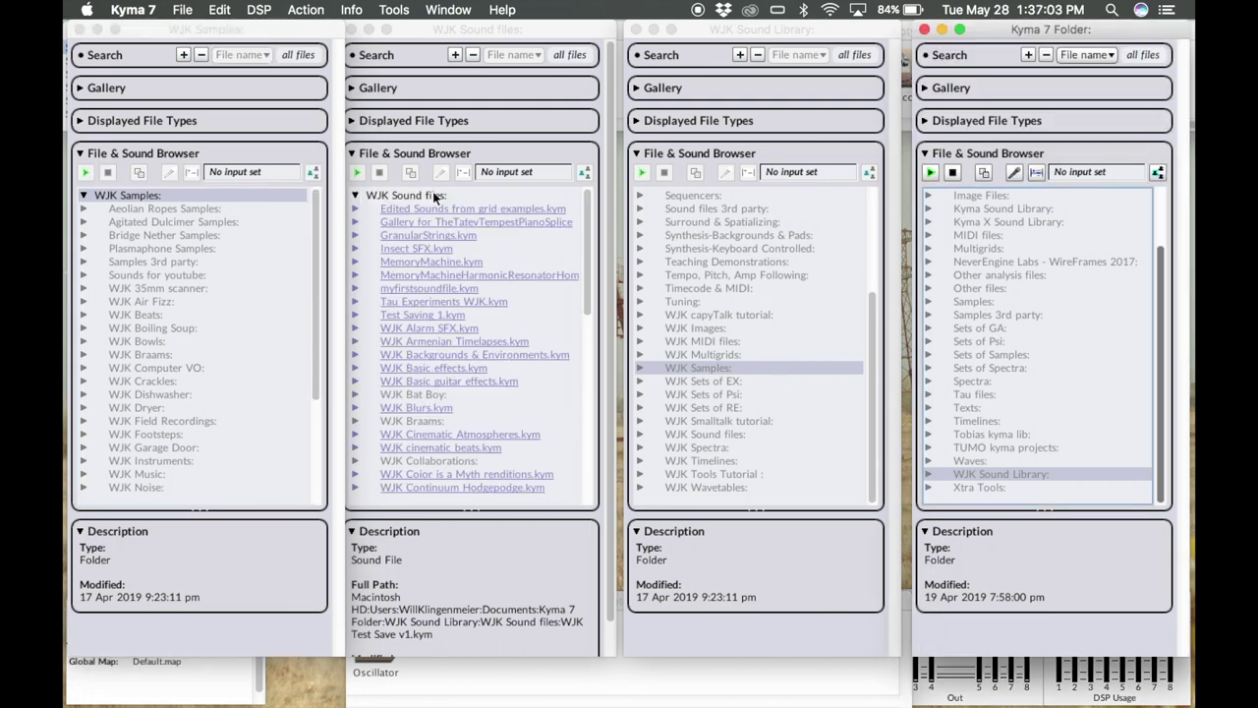
key(super+Tab)
key(super+Tab)
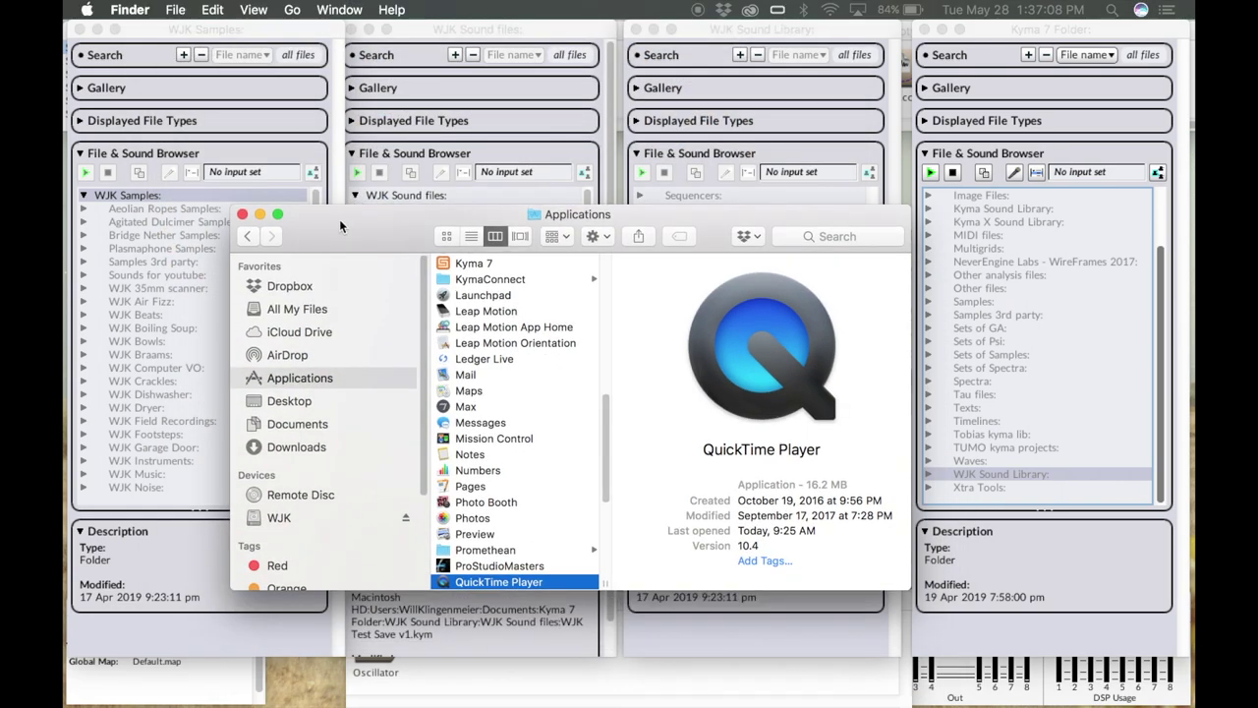
Go to Documents > Kyma 7 Folder > WJK Sound Library > WJK Sound files, select WJK Alarm SFX.kym (189 KB), enlarge window
click(313, 423)
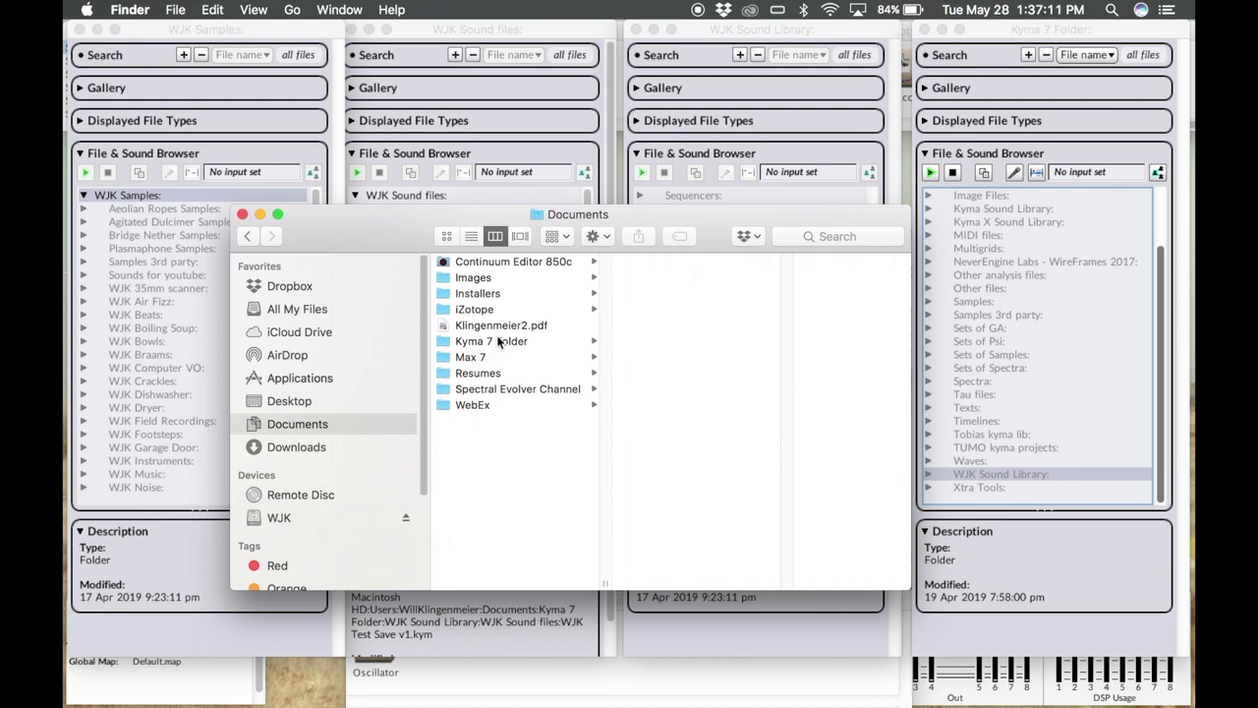
click(498, 340)
scroll(732, 502, down, 3)
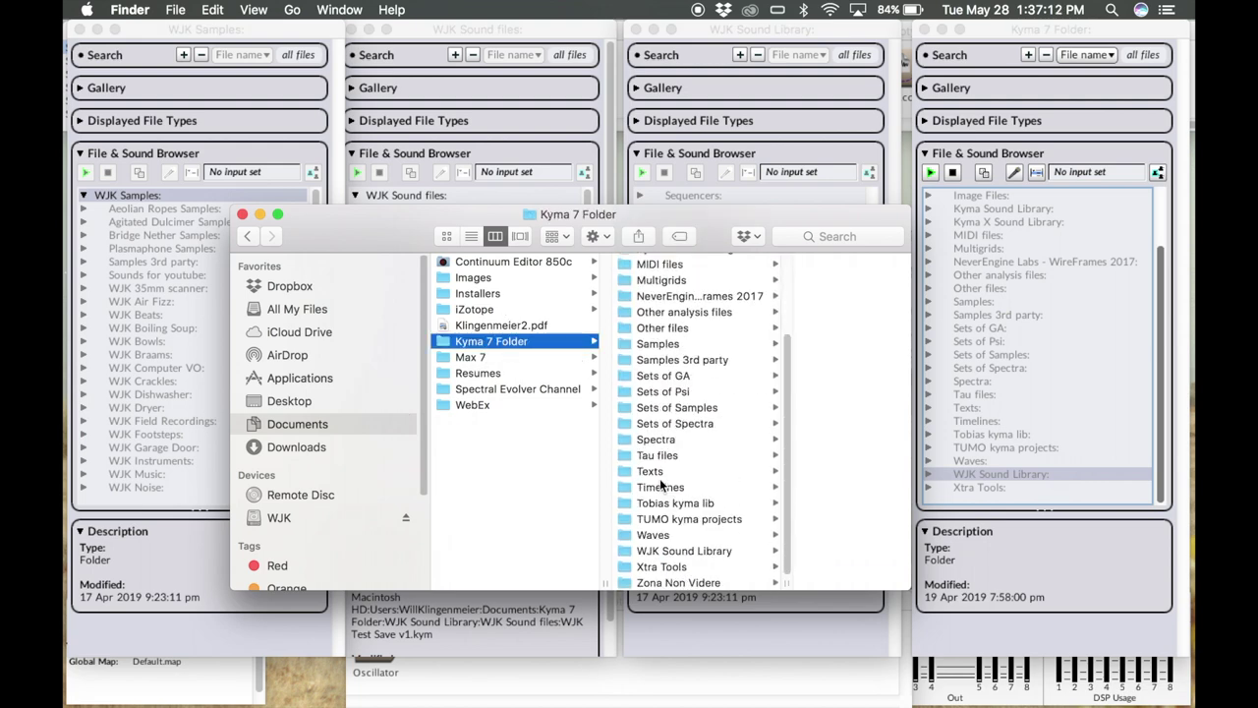
click(678, 547)
scroll(808, 496, down, 5)
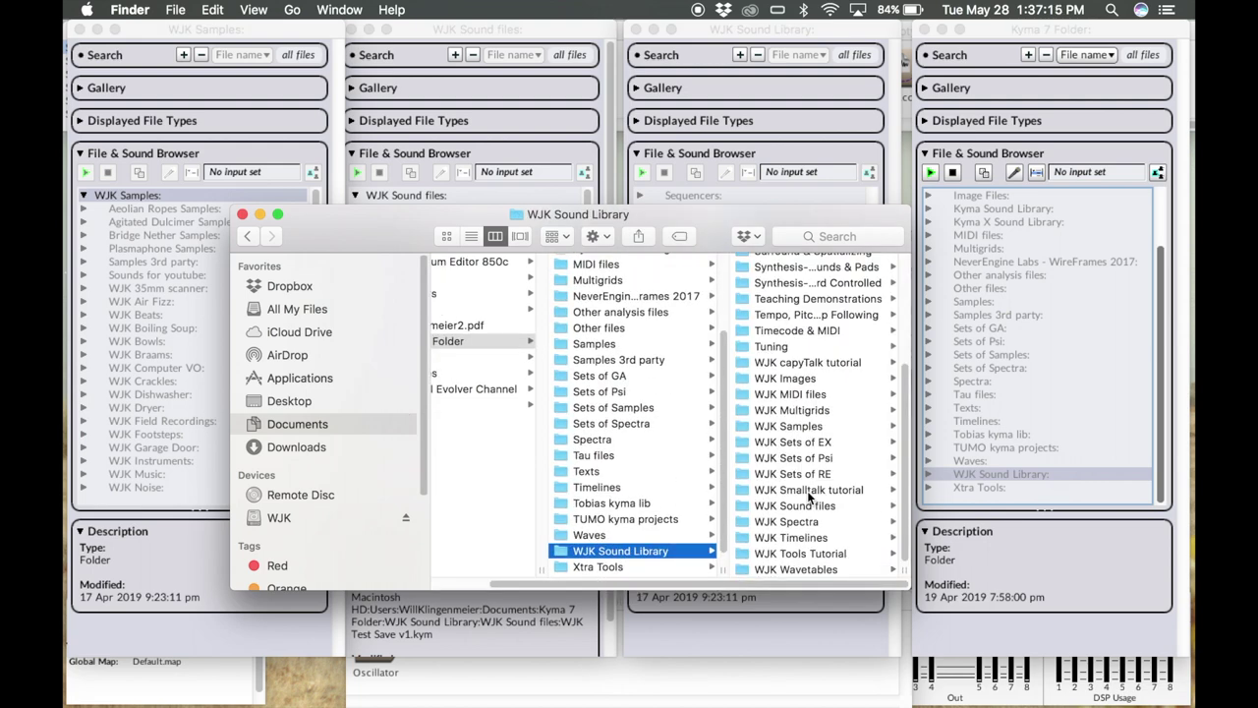
click(808, 506)
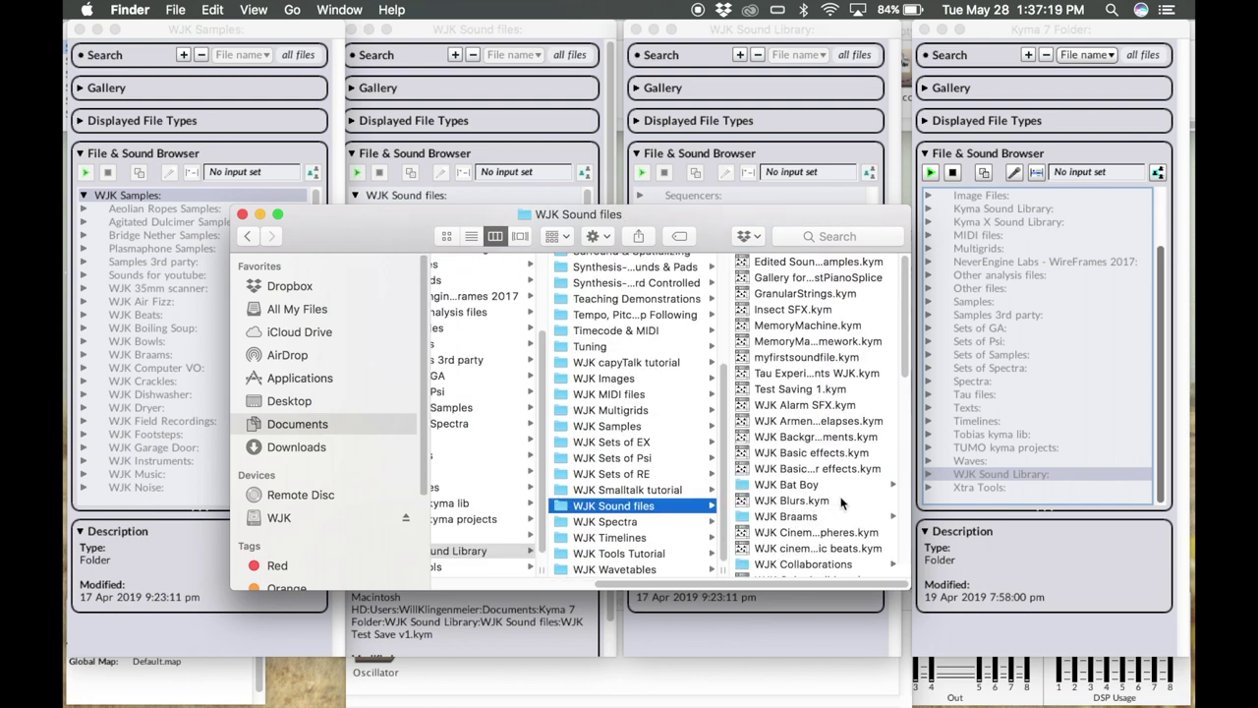
click(844, 405)
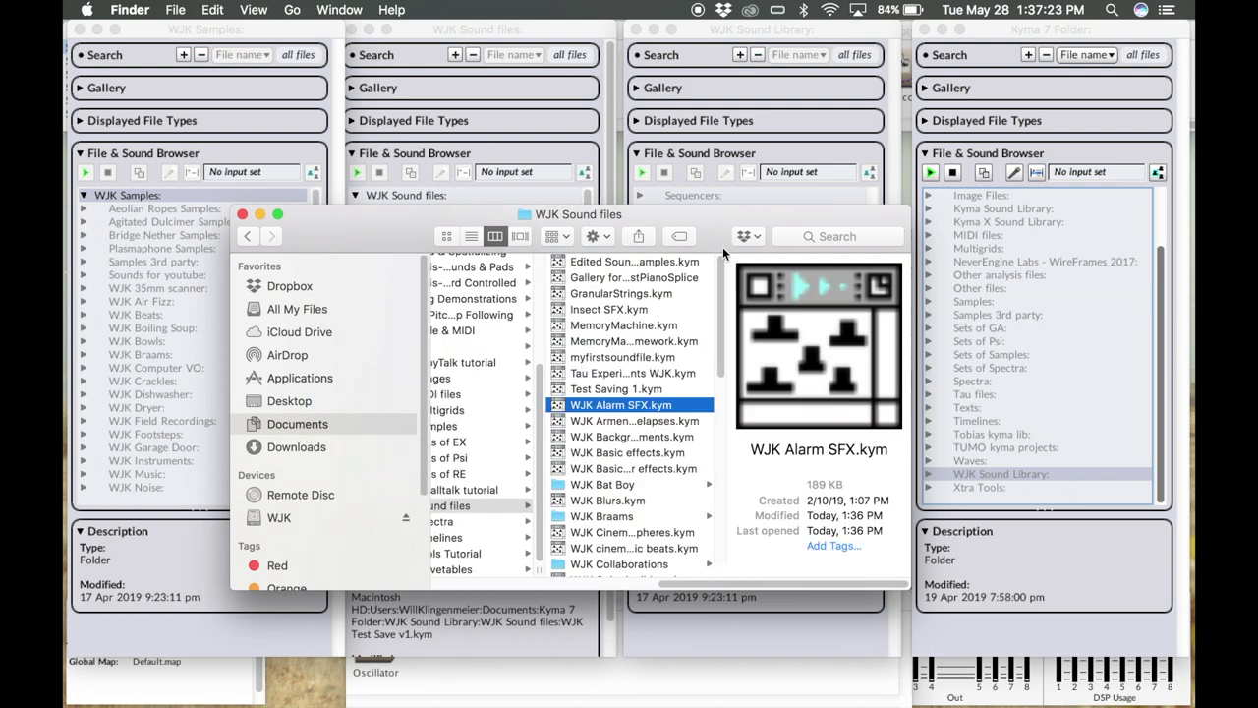
drag(726, 218, 672, 217)
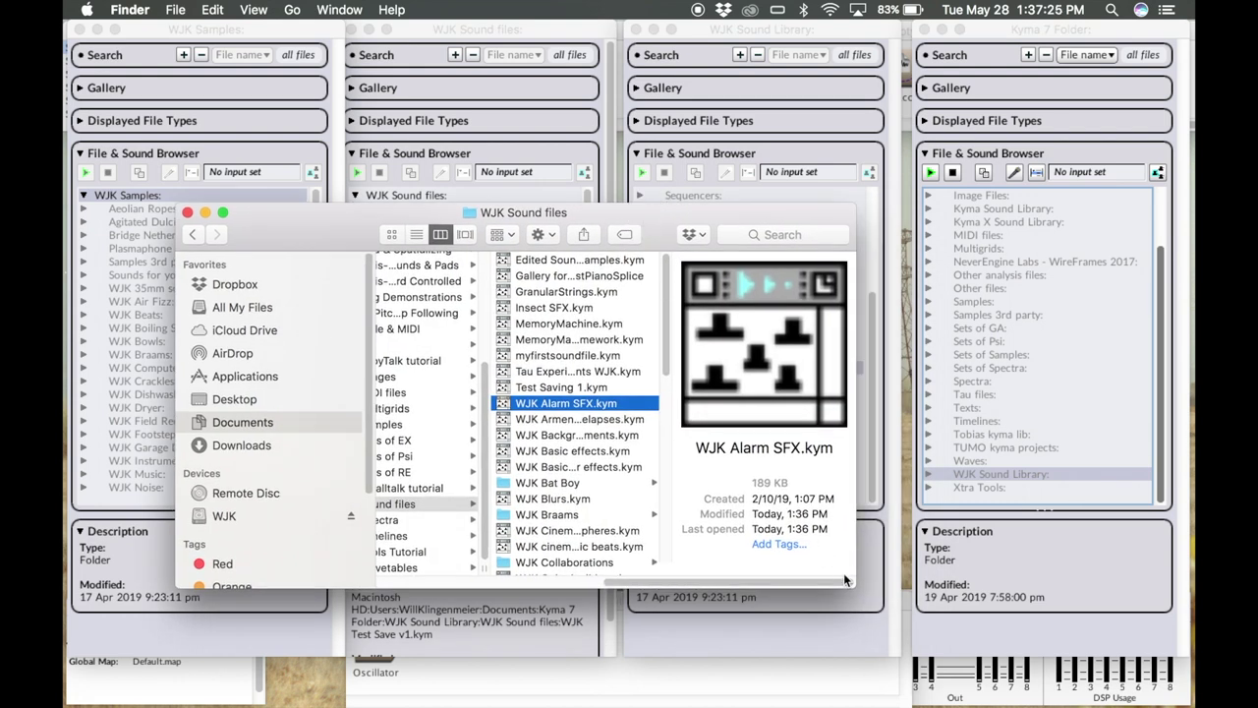
drag(856, 581, 969, 617)
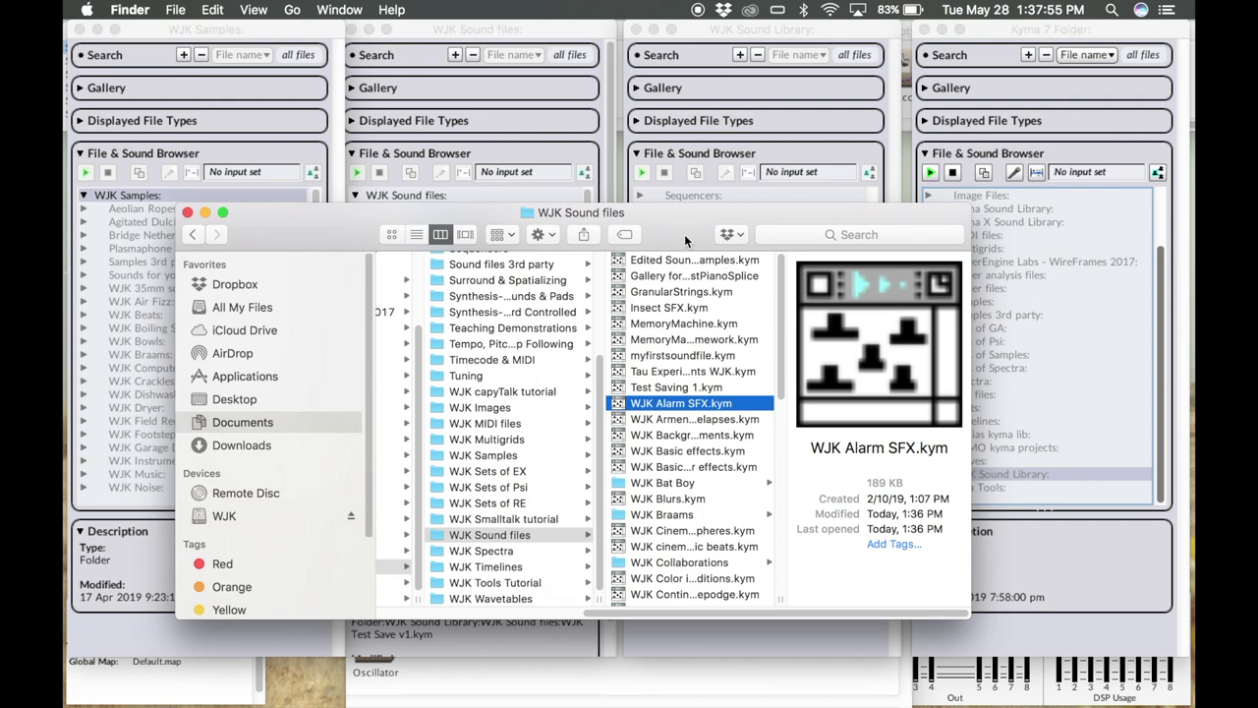
Expand WJK Alarm SFX.kym in Kyma's browser to show its sounds, including '35mm scanner 01', then return the Finder window
drag(690, 241, 976, 209)
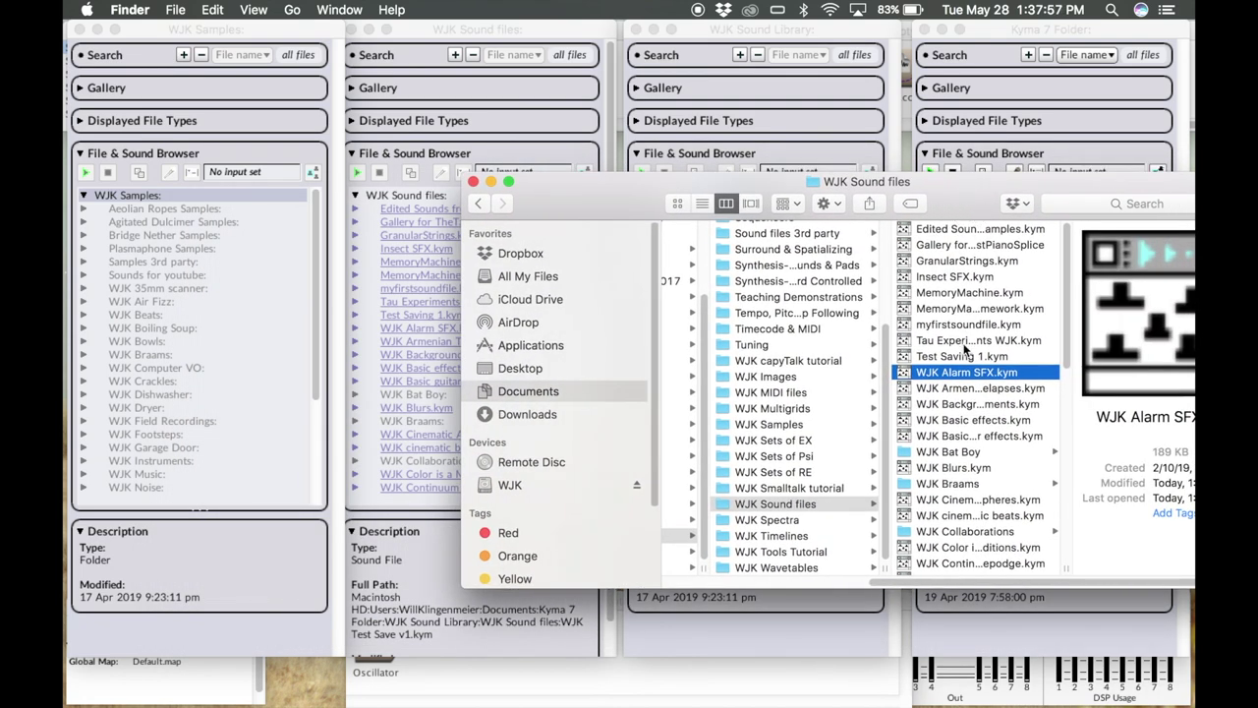
drag(612, 209, 838, 209)
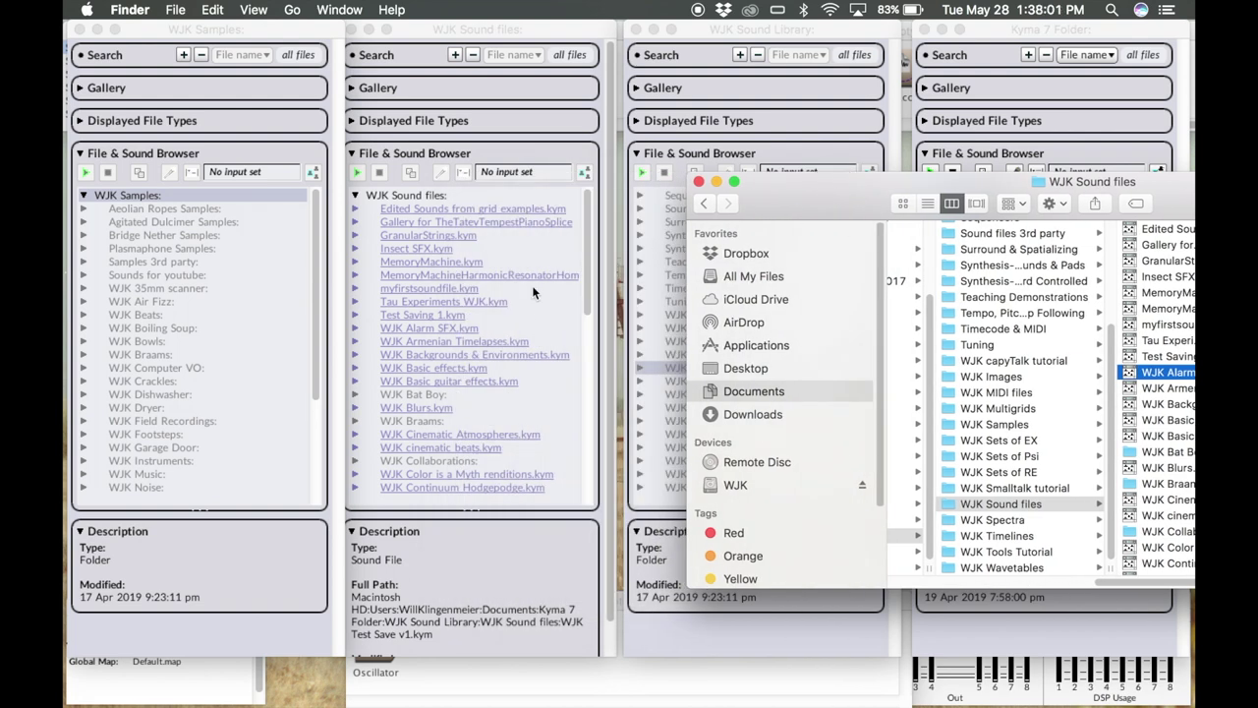
click(355, 332)
click(354, 332)
scroll(455, 385, down, 5)
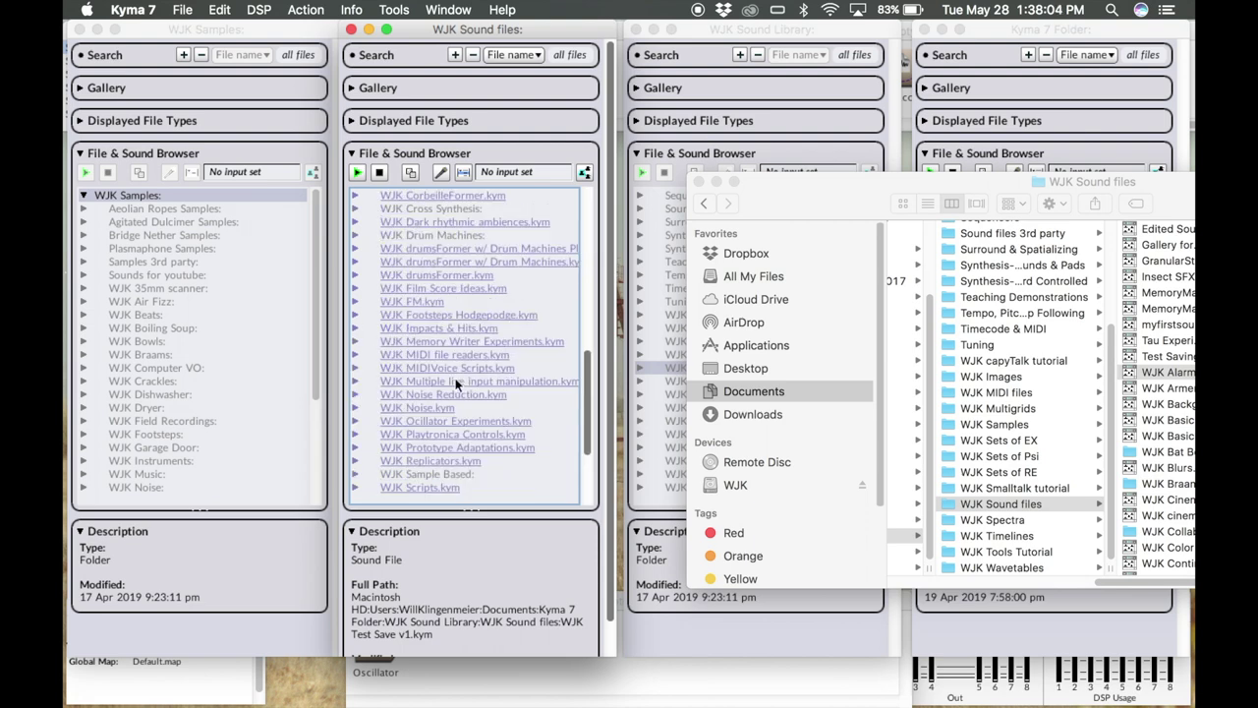
scroll(455, 385, up, 5)
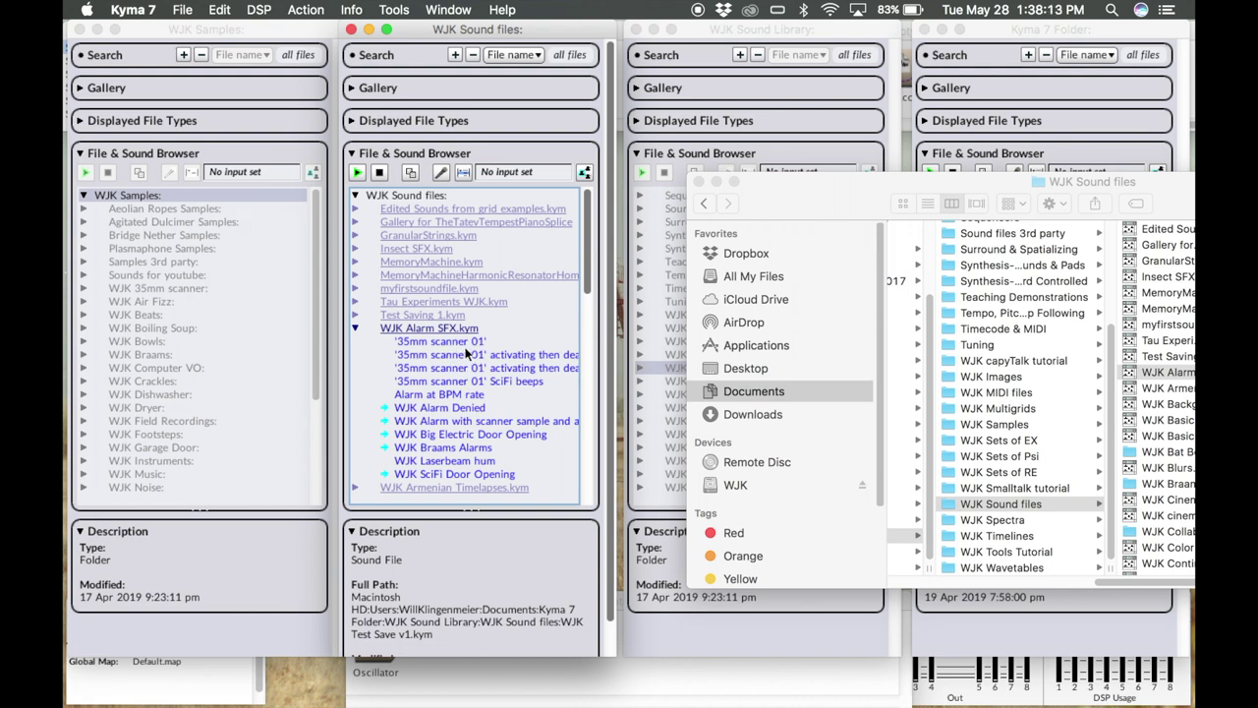
mouse_move(468, 353)
drag(806, 211, 427, 210)
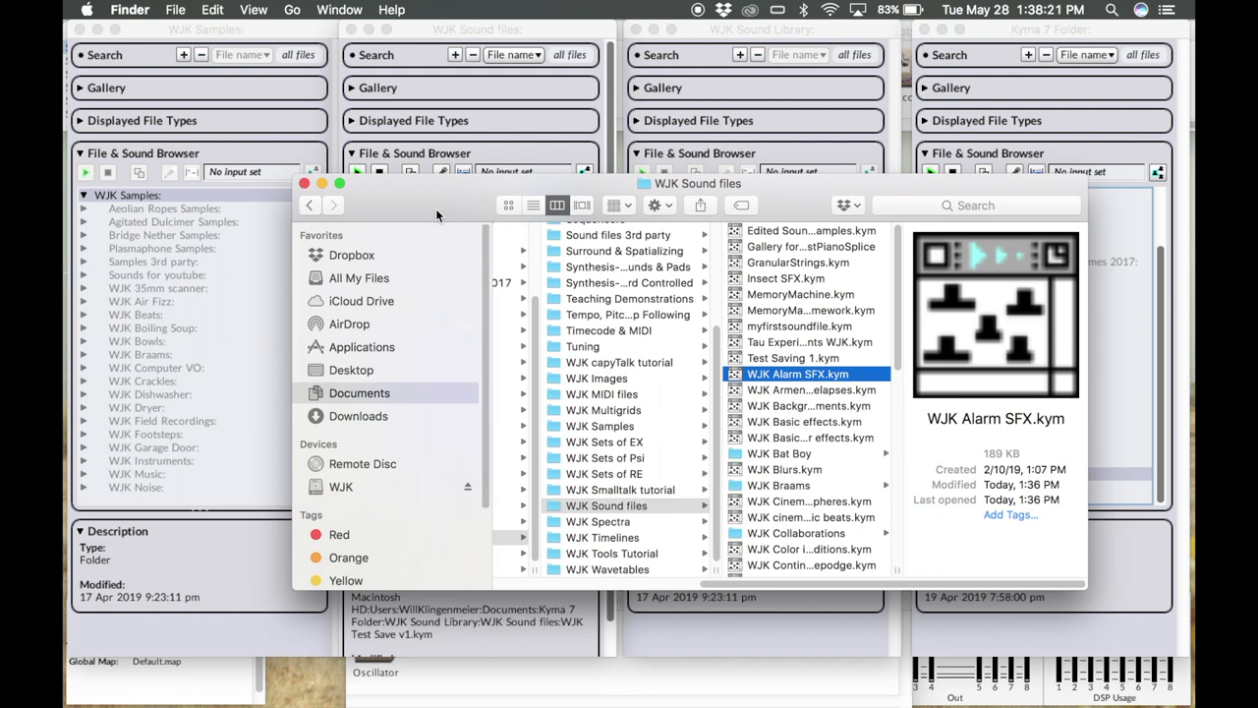
Compare Finder's 189 KB WJK Alarm SFX.kym entry with Kyma's listed sounds, then dismiss the Finder window
drag(436, 208, 668, 215)
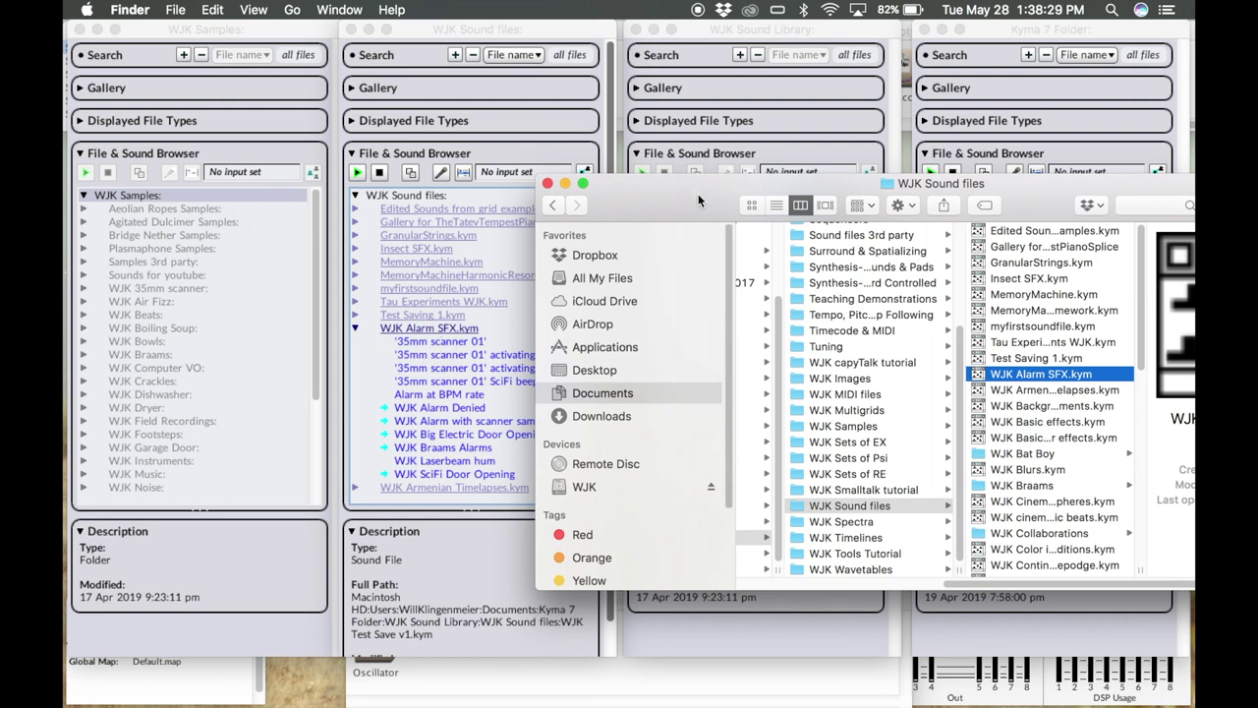
drag(698, 194, 418, 258)
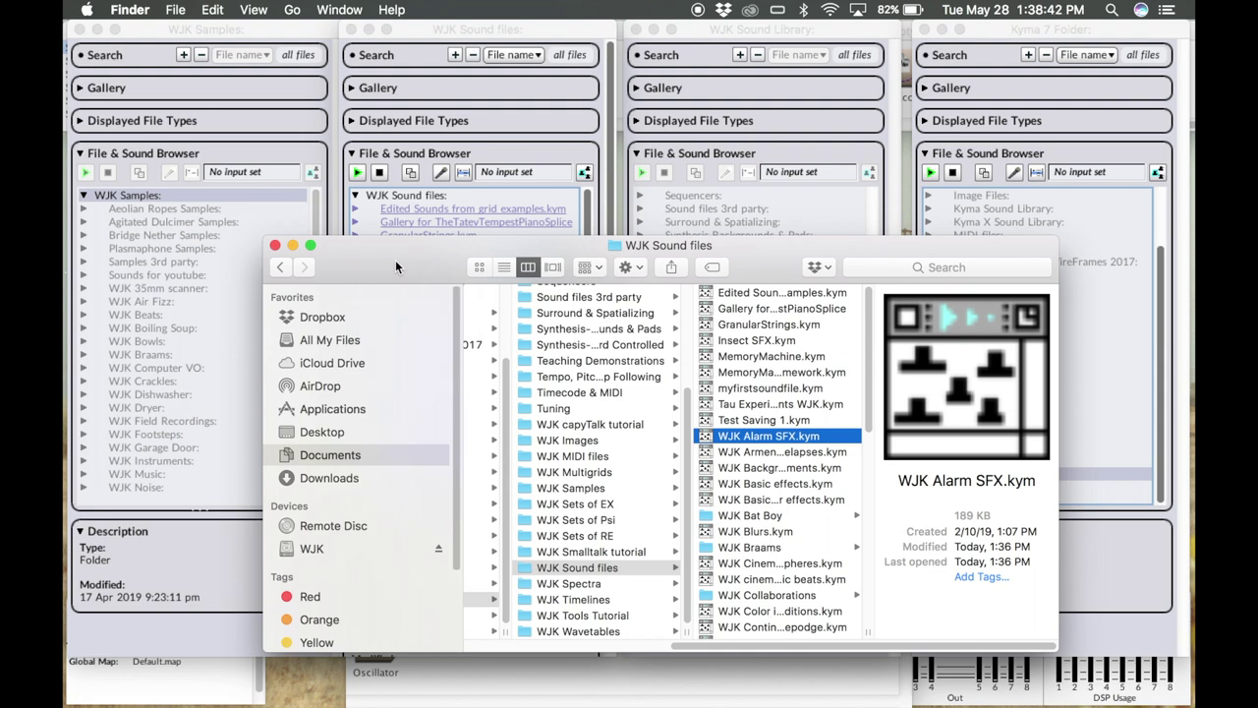
drag(396, 259, 693, 263)
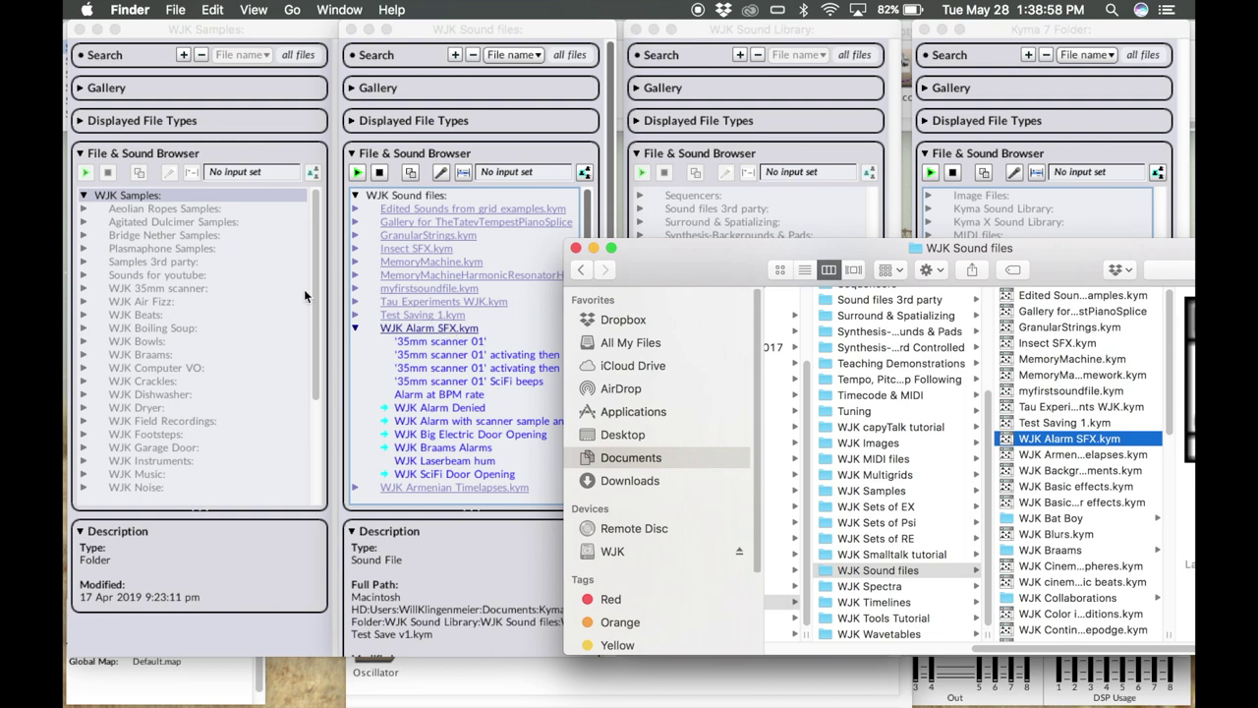
drag(718, 263, 399, 253)
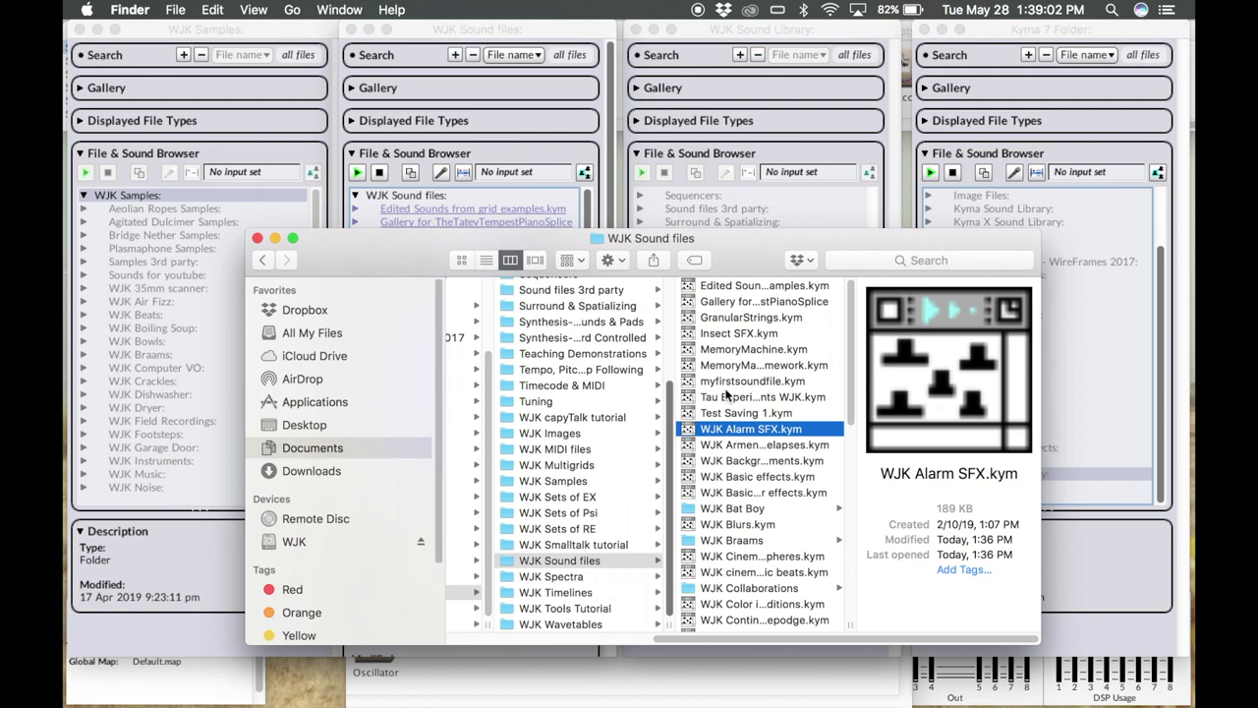
drag(634, 229, 630, 227)
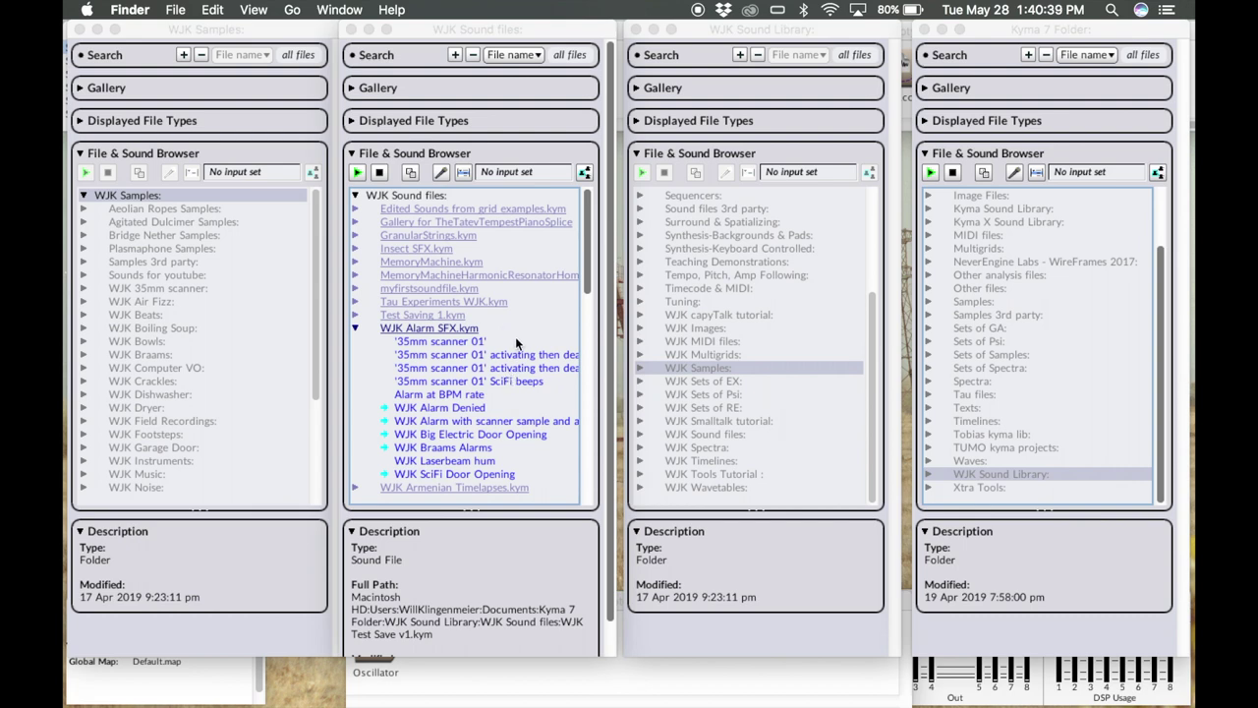
scroll(485, 337, down, 4)
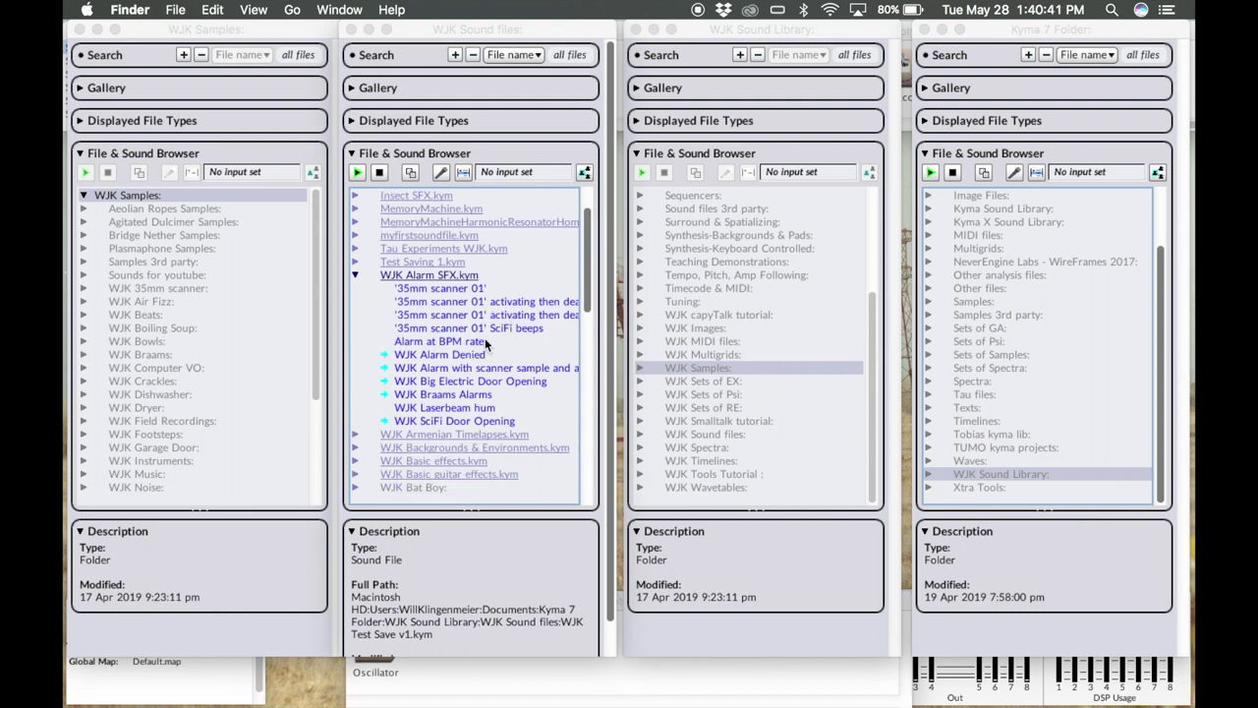
scroll(487, 343, down, 3)
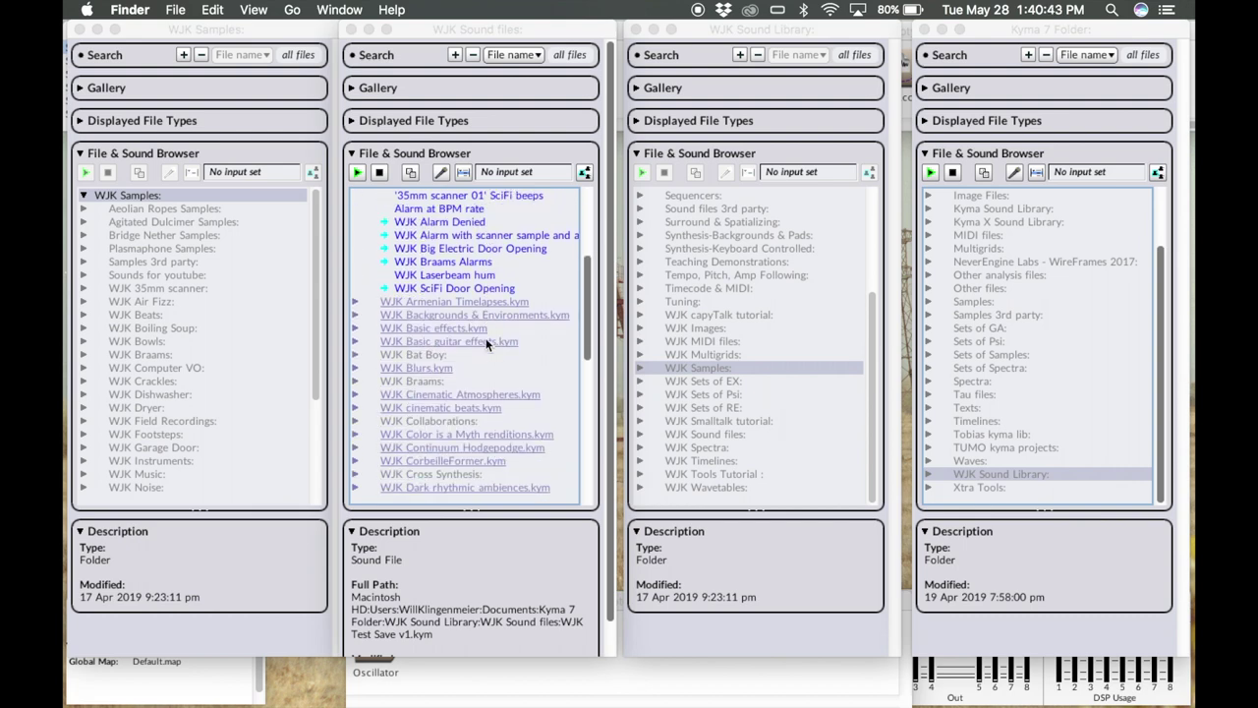
scroll(487, 343, up, 3)
scroll(487, 343, up, 2)
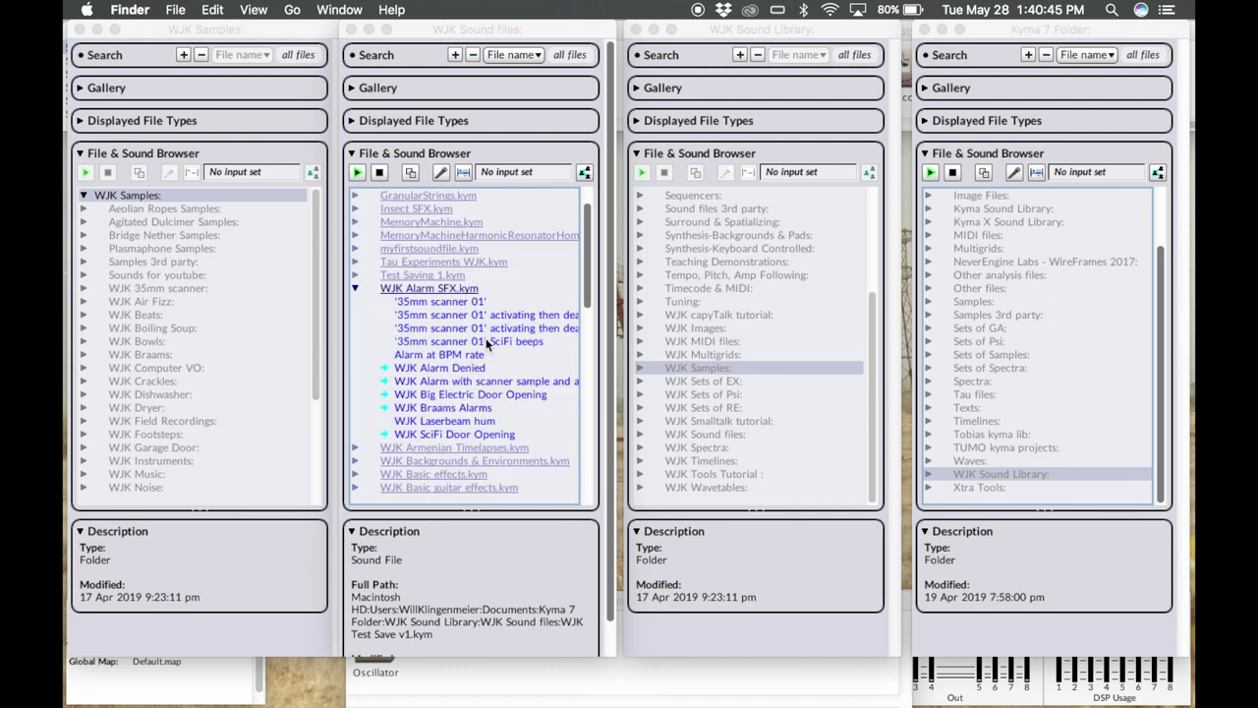